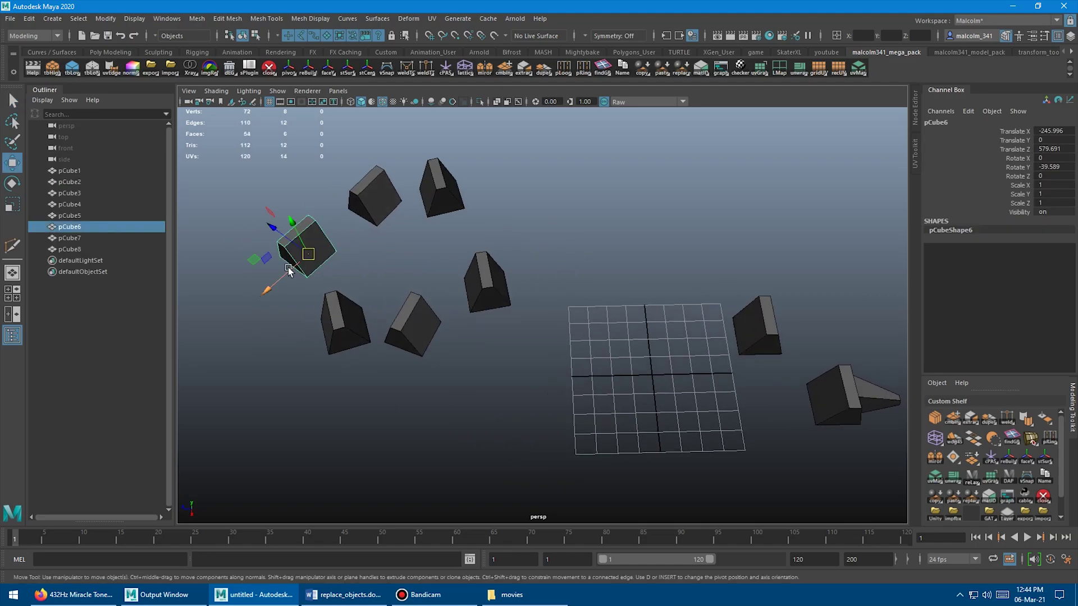
Step: Try moving and rotating pCube6, undoing each transform
mouse_move(252, 261)
left_mouse_down()
mouse_move(257, 268)
mouse_move(243, 257)
left_mouse_up()
key("ctrl+z")
key("e")
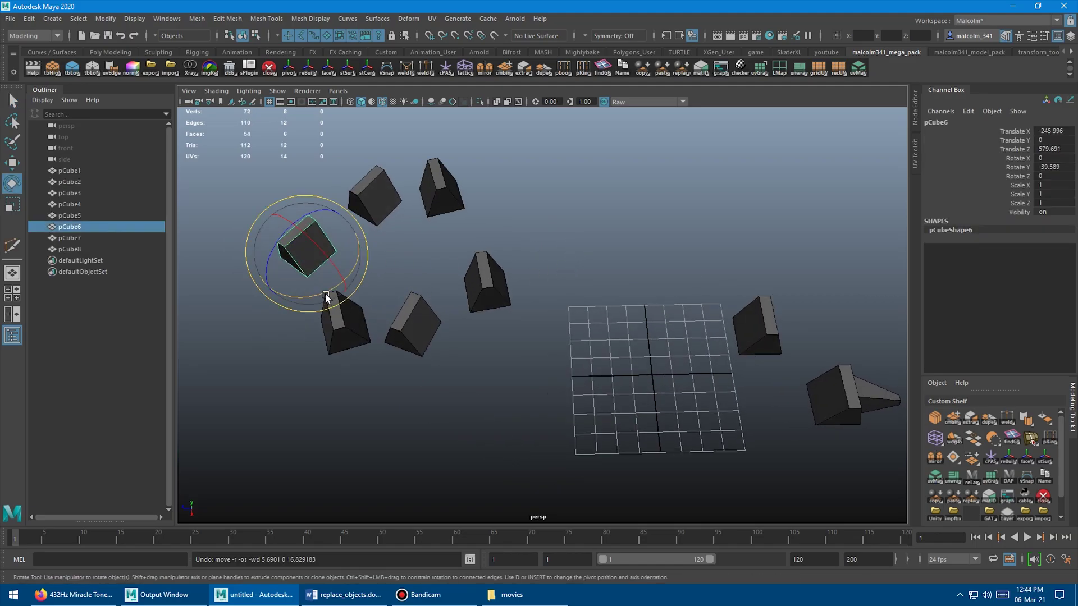
mouse_move(330, 300)
left_mouse_down()
mouse_move(351, 284)
mouse_move(332, 284)
left_mouse_up()
key("ctrl+z")
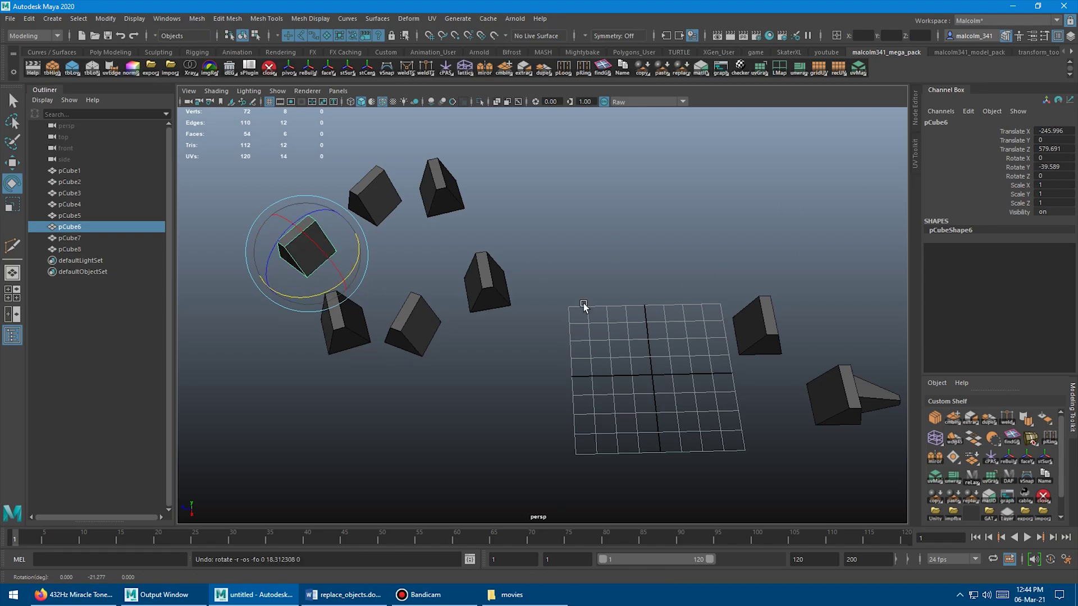
Step: Select three other wedges of the six-wedge cluster one after another to inspect their pivots and transforms
left_click(345, 325)
left_click(495, 291)
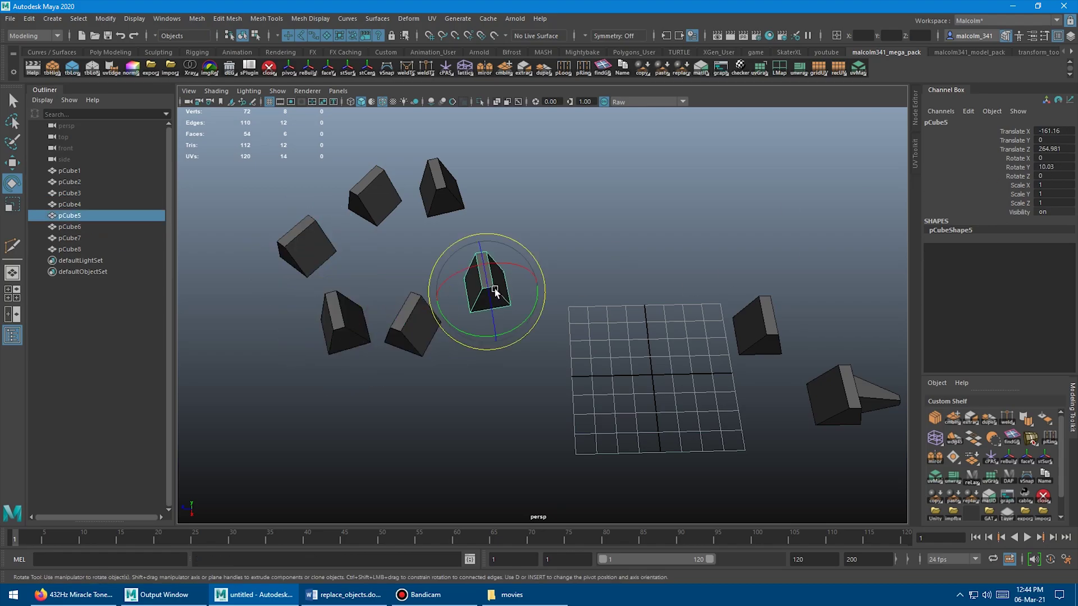
left_click(435, 193)
Step: Try setting pCube7's Translate X, Y, Z and Rotate X, Y to 0, and undo it
left_click(366, 195)
left_click_drag(543, 285, 529, 254, "alt")
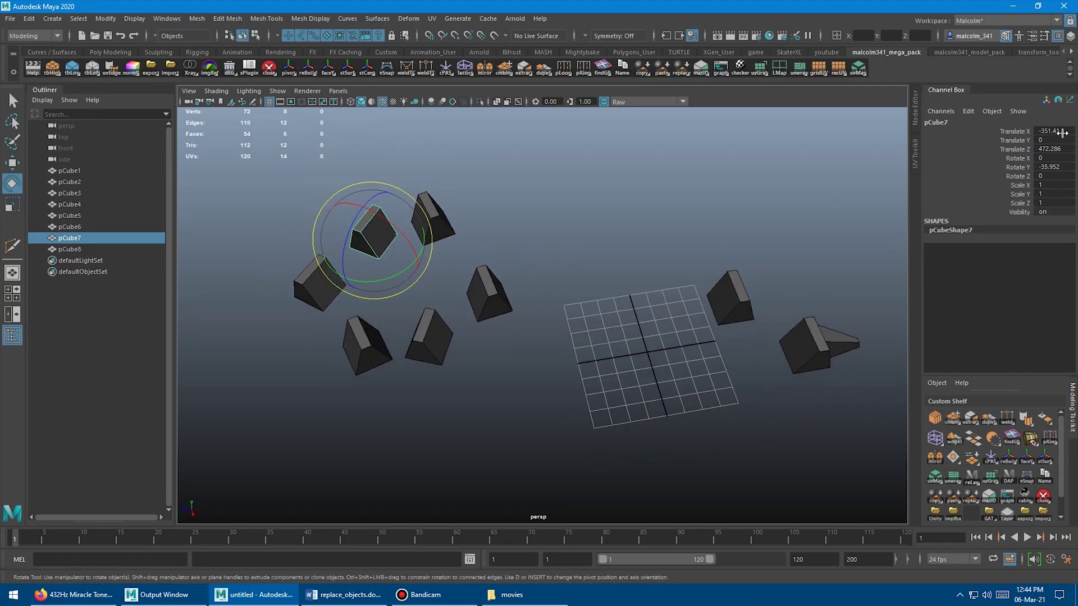
left_click_drag(1061, 132, 1064, 166)
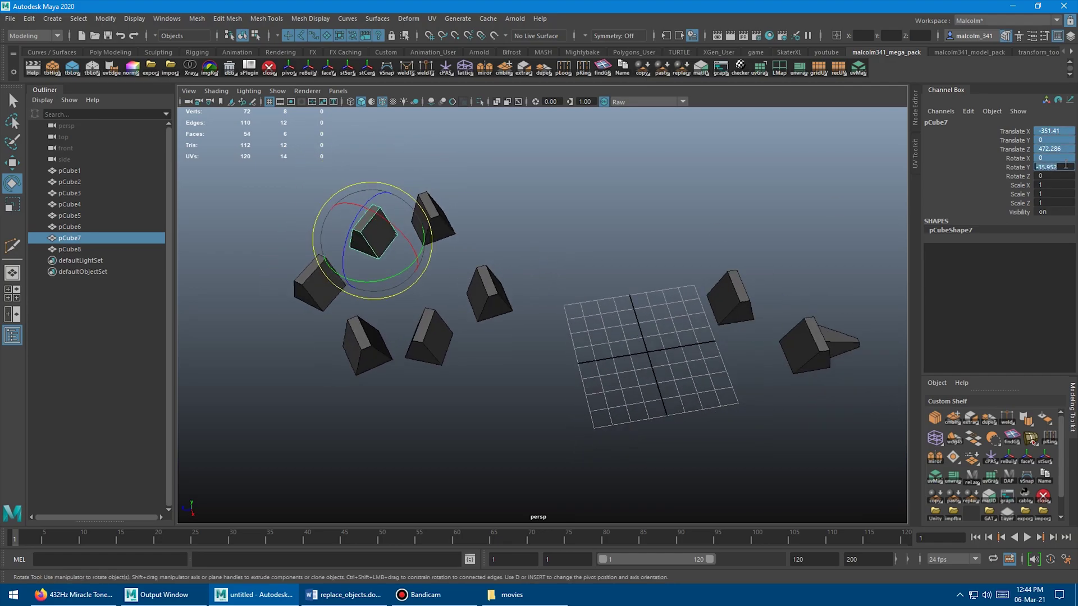
key("Return")
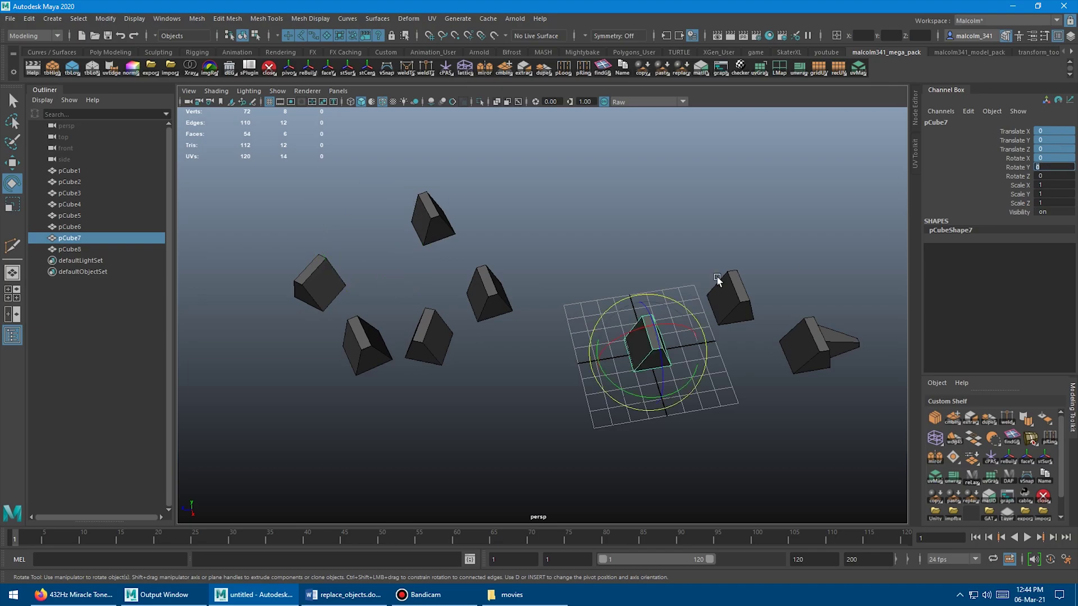
left_click_drag(717, 279, 591, 285, "alt")
key("ctrl+z")
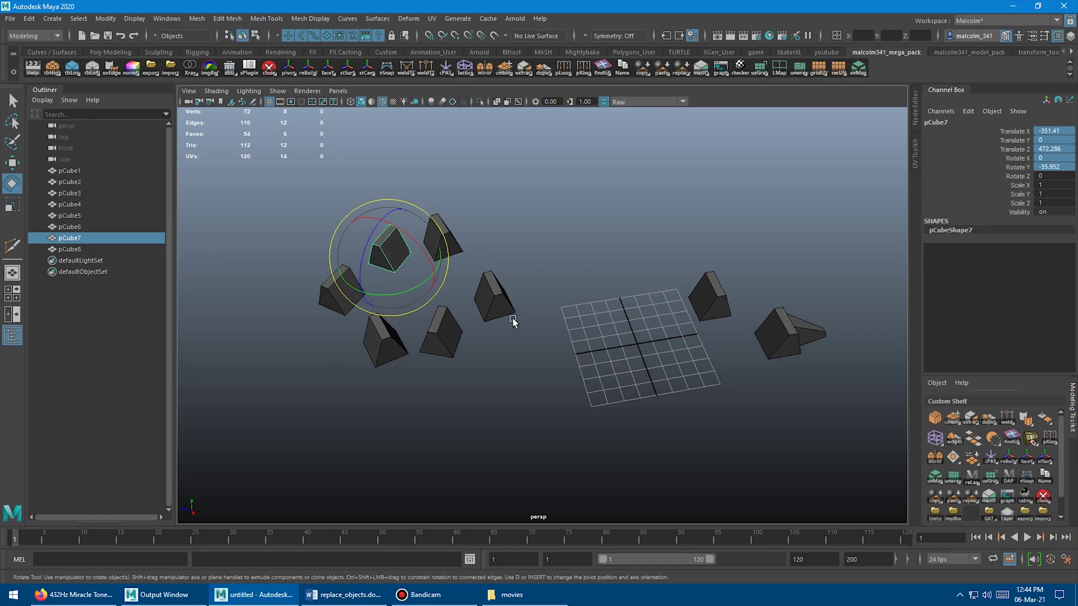
Step: Inspect the single plain wedge pCube1 and the cluster of six wedges by selecting each in turn
key("q")
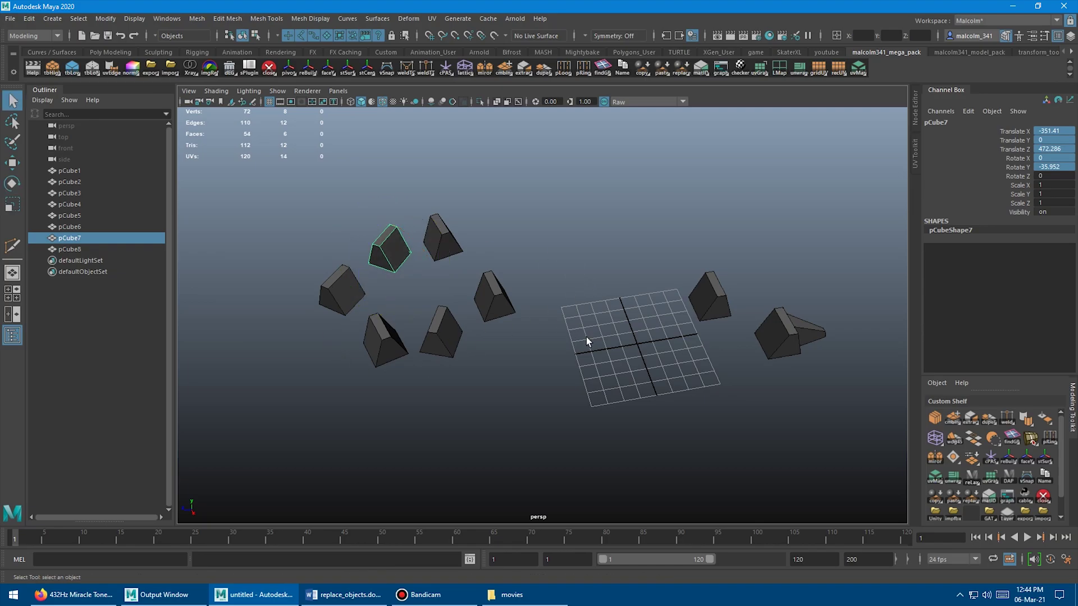
left_click(693, 301)
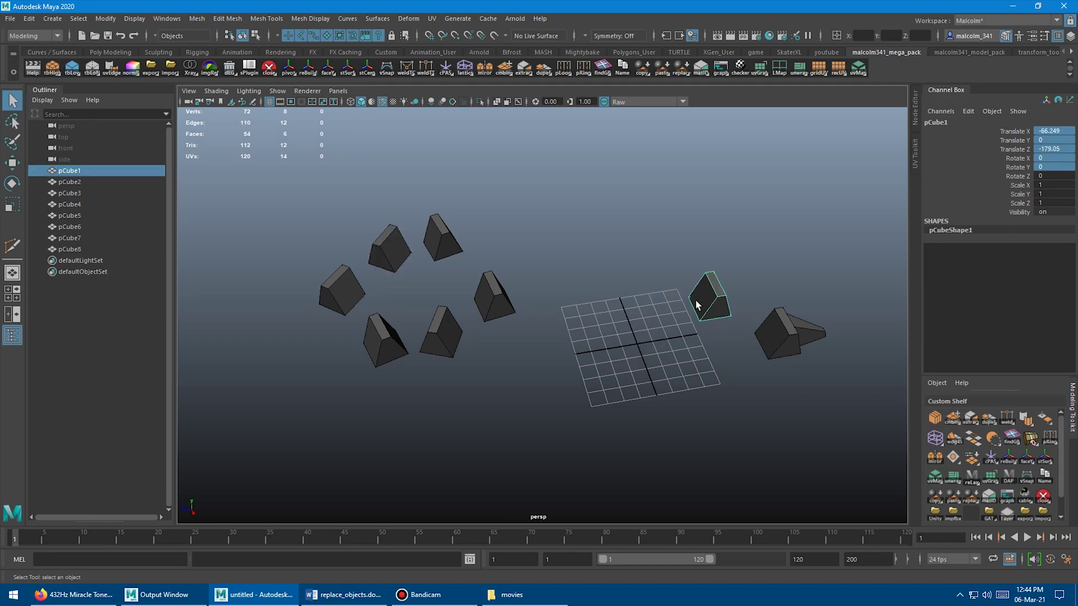
left_click_drag(402, 311, 504, 314, "alt")
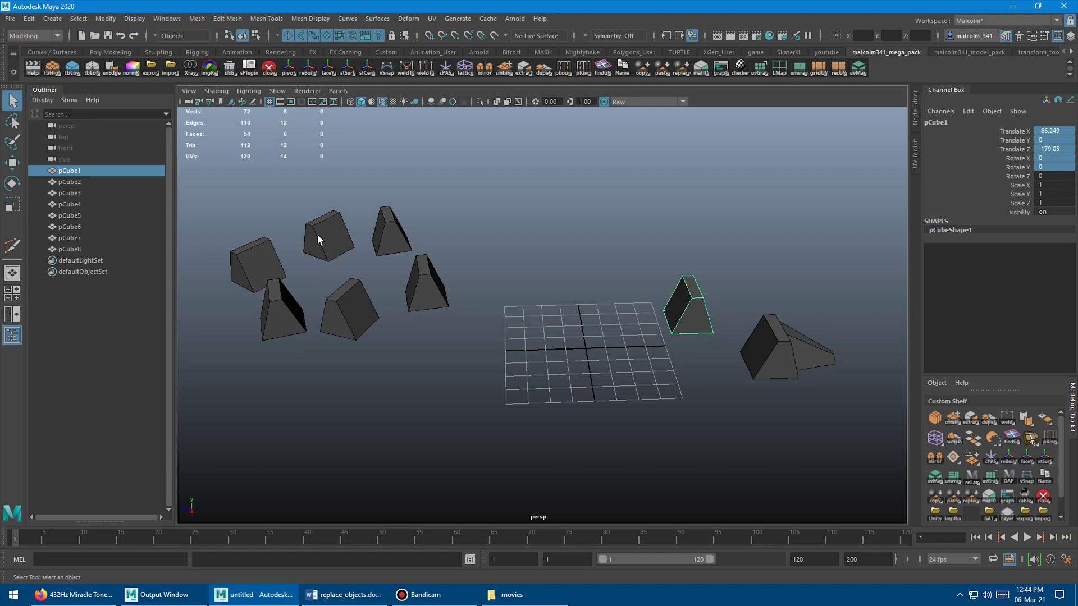
left_click_drag(226, 199, 456, 350)
left_click(494, 294)
left_click_drag(493, 294, 552, 368, "alt")
Step: Move and rotate the spiked wedge pCube2, and reset its Translate X, Y, Z and Rotate X, Y to 0
left_click(719, 372)
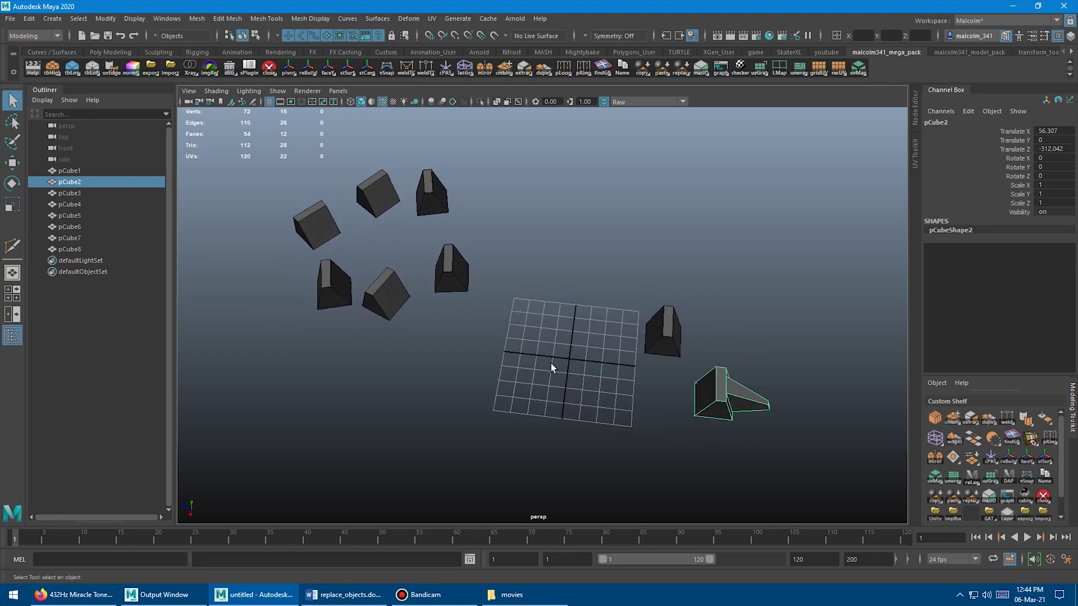
left_click_drag(432, 256, 557, 341, "alt")
key("w")
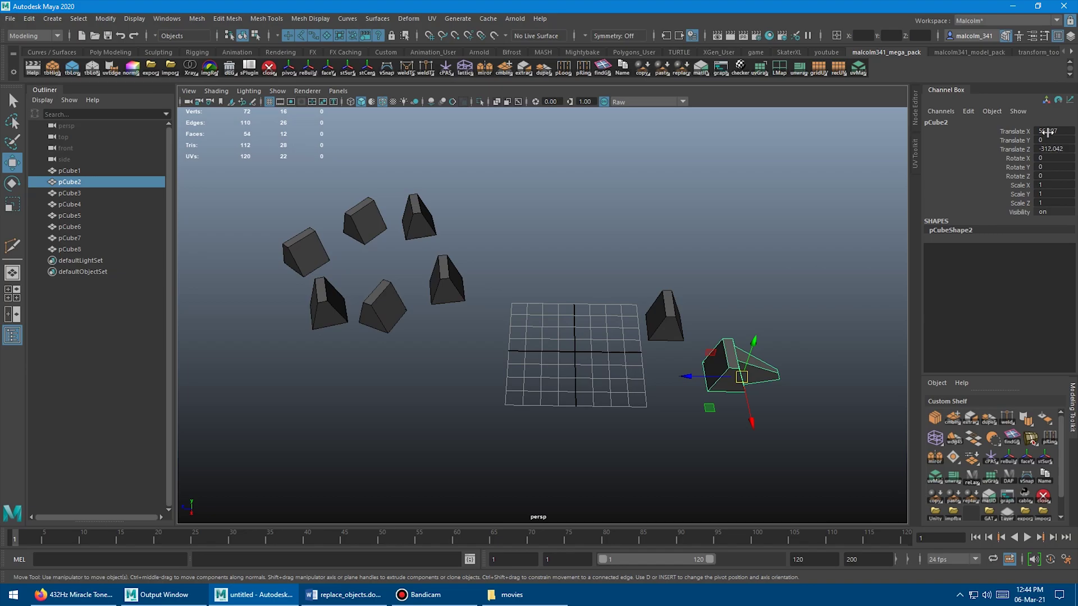
left_click_drag(741, 283, 715, 298, "alt")
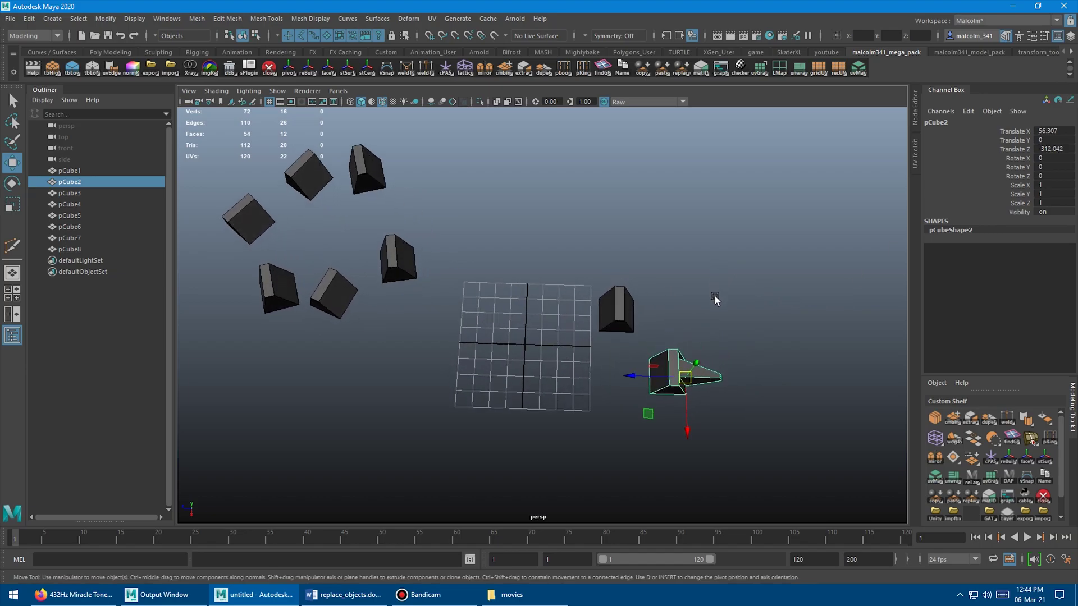
left_click_drag(647, 413, 303, 341)
key("e")
mouse_move(381, 333)
left_mouse_down()
mouse_move(356, 346)
mouse_move(387, 352)
left_mouse_up()
left_click_drag(1071, 135, 1063, 168)
key("Return")
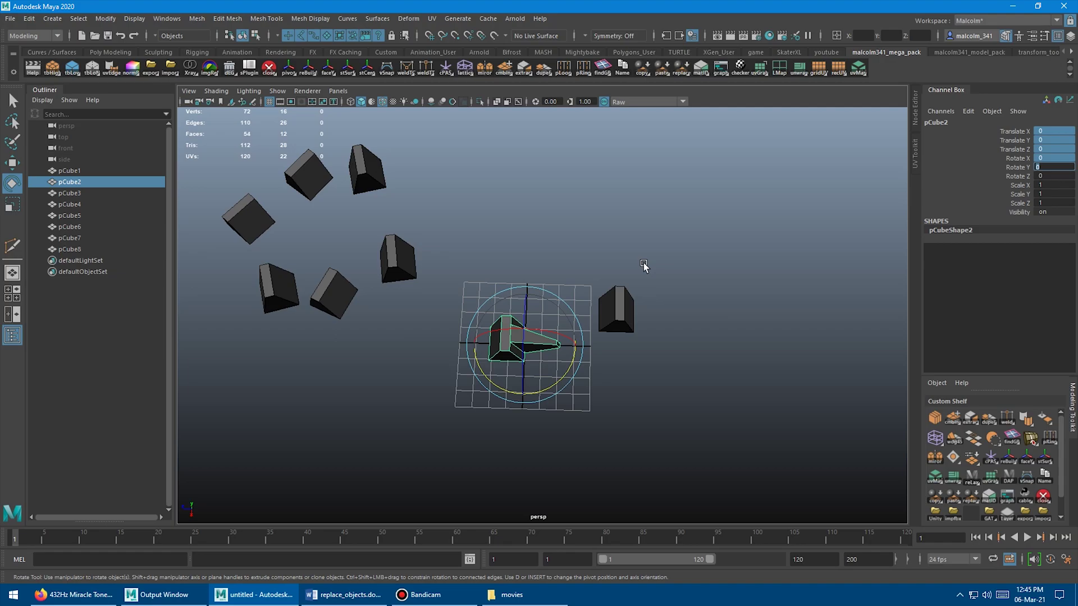
Step: Scale the six wedges pCube3 to pCube8 down uniformly to about 0.556 and clear the selection
key("w")
left_click_drag(575, 357, 586, 247, "alt")
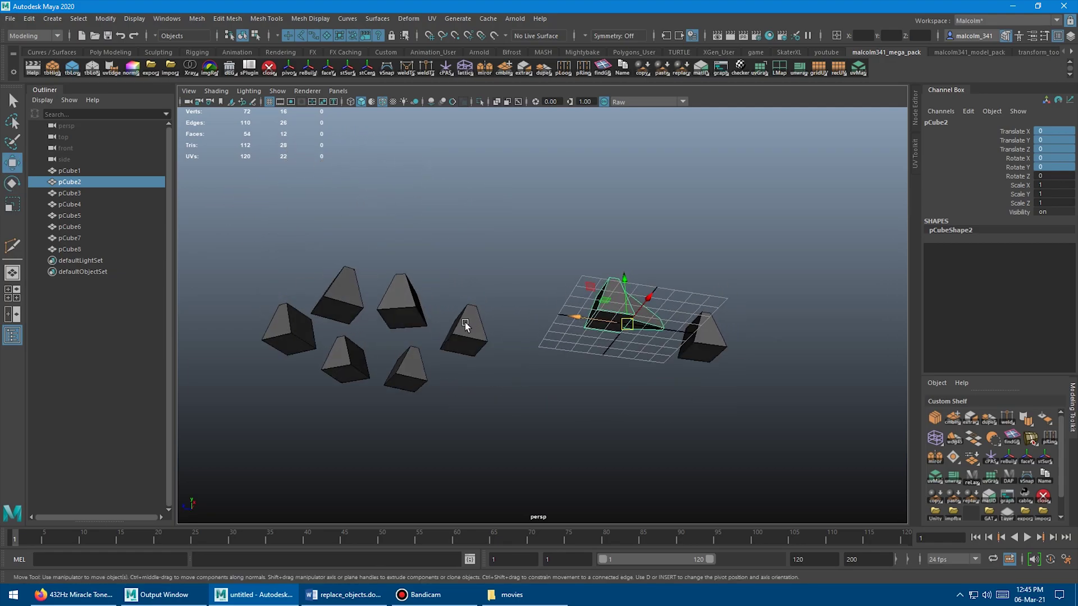
left_click(465, 327)
left_click(396, 313, "shift")
left_click(335, 305, "shift")
left_click(288, 328, "shift")
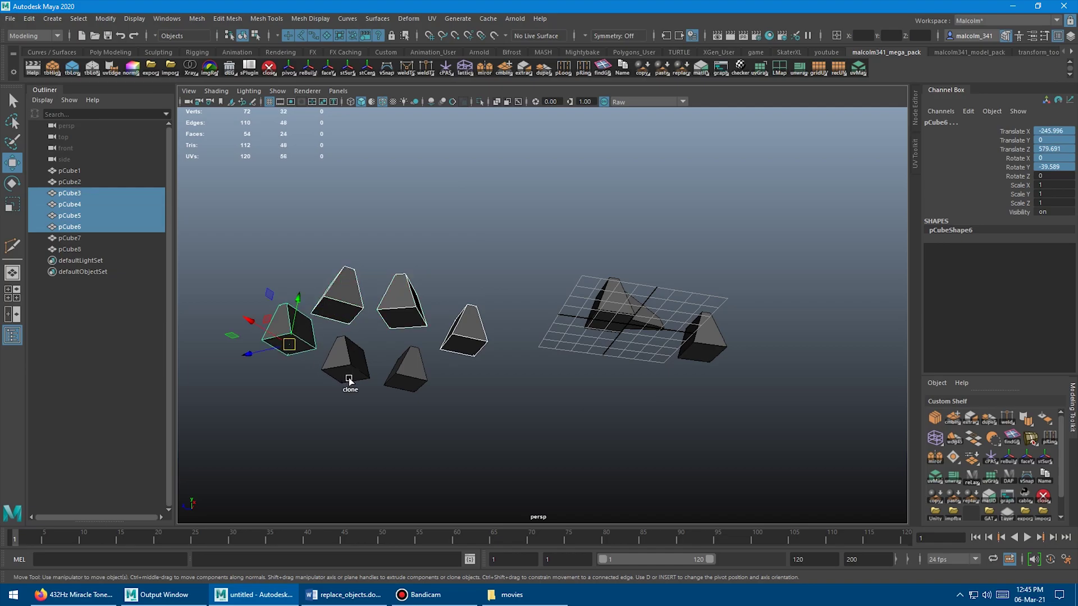
left_click(345, 359, "shift")
left_click(405, 369, "shift")
left_click_drag(548, 337, 421, 216, "alt")
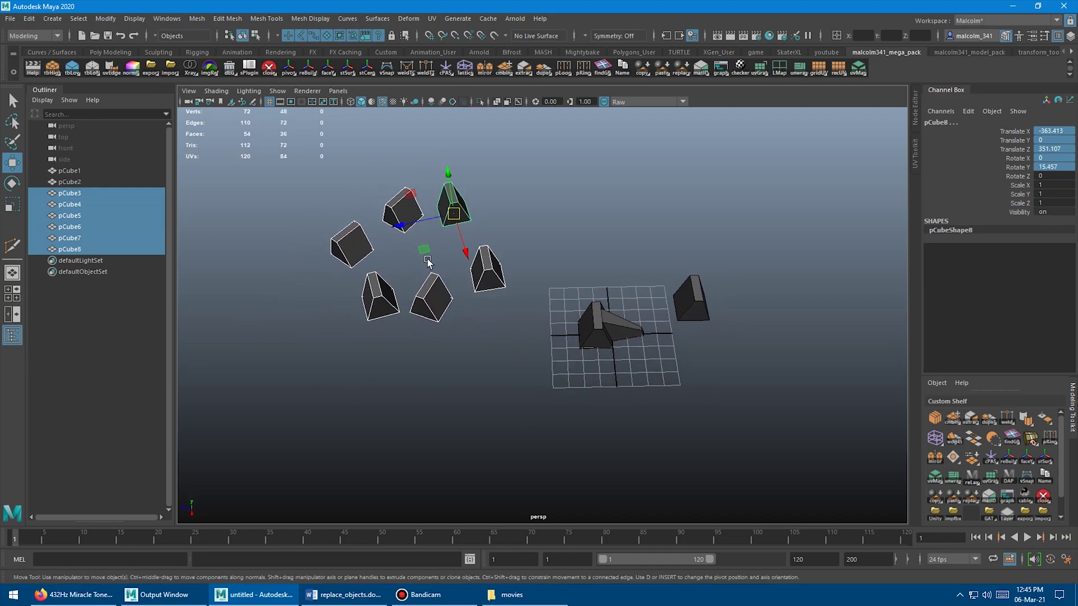
right_click_drag(529, 301, 573, 318, "alt")
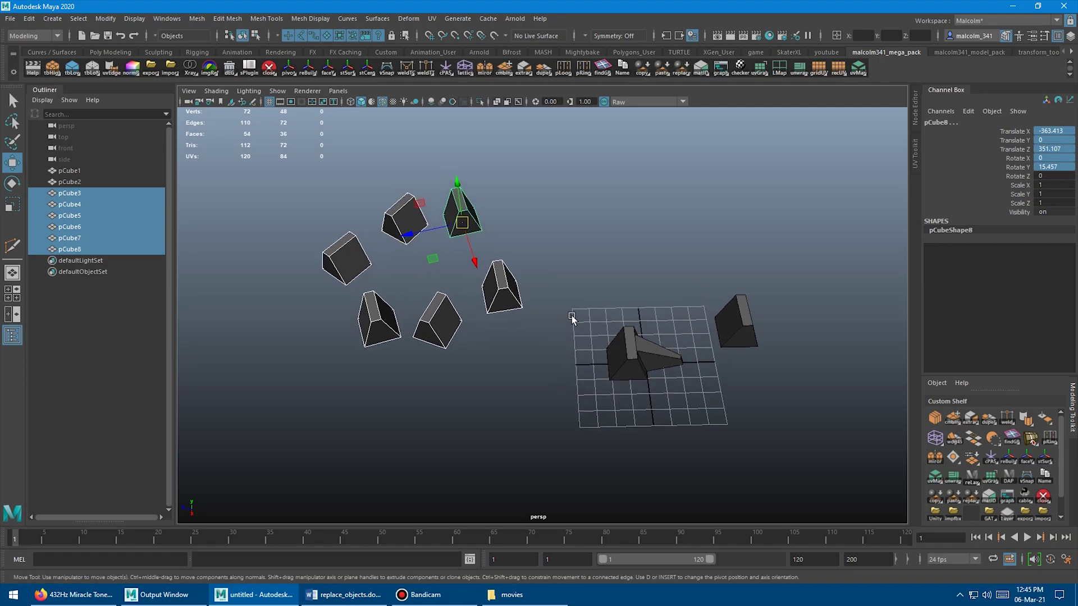
key("r")
middle_click_drag(602, 231, 520, 232)
left_click(517, 231)
key("w")
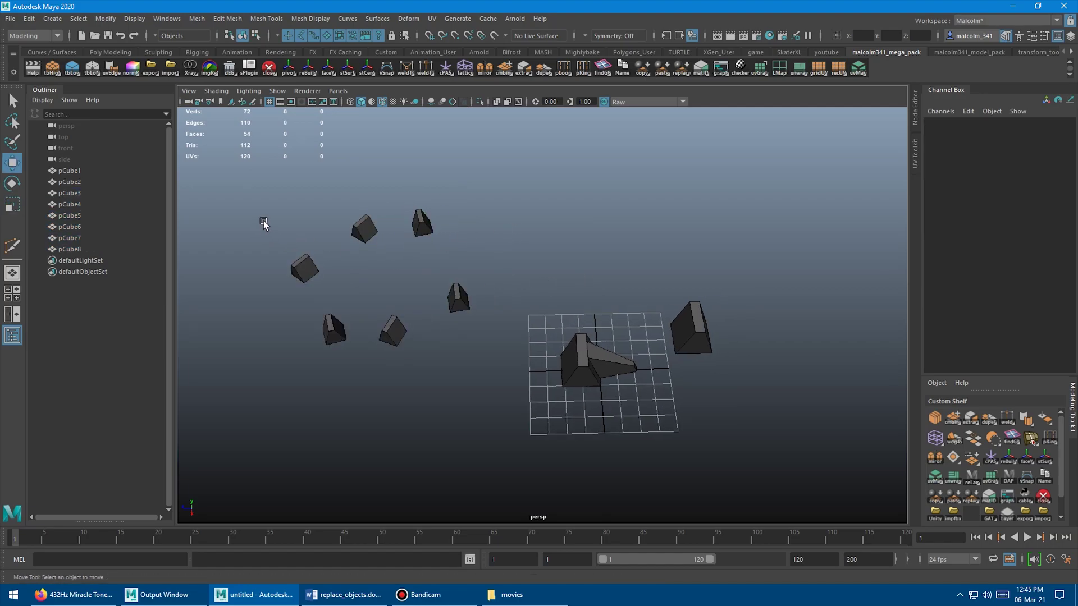
Step: Select the six small wedges with the spiked wedge pCube2 last, and open the Replace Objects options
left_click_drag(233, 197, 476, 367)
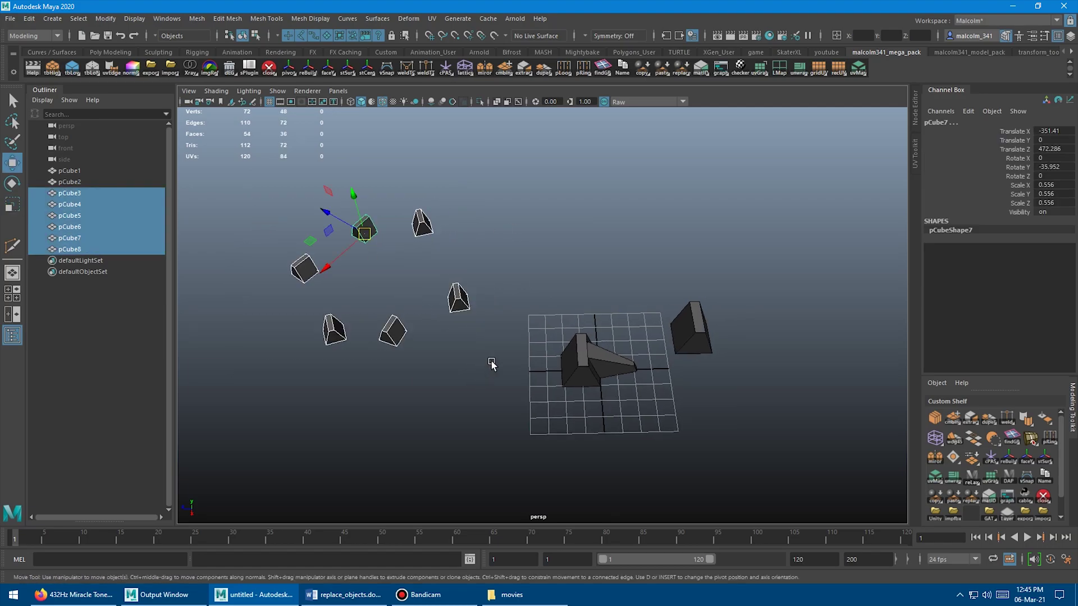
key("q")
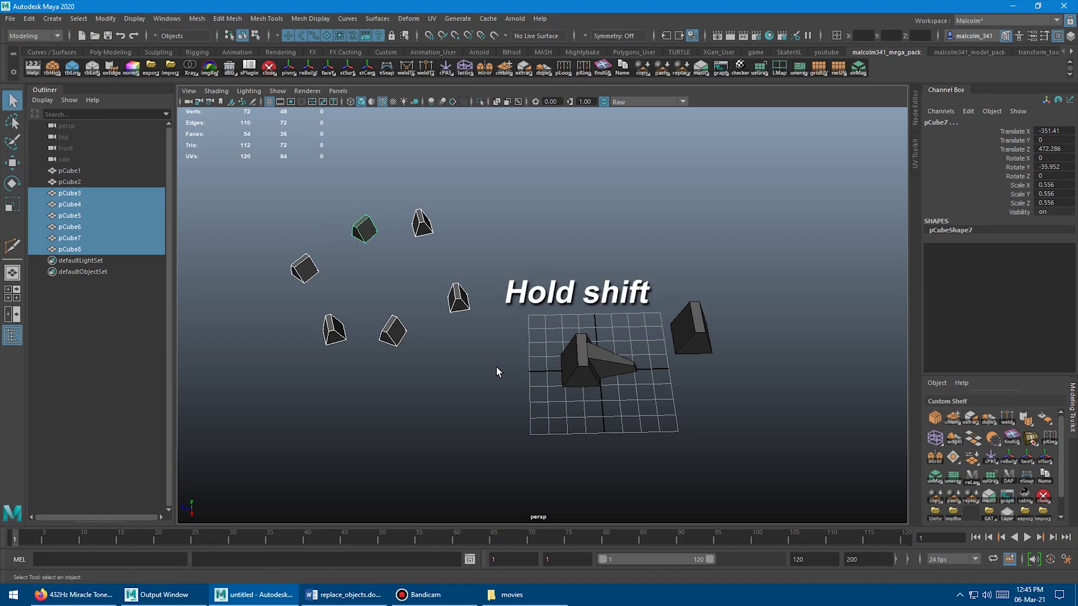
left_click(591, 362, "shift")
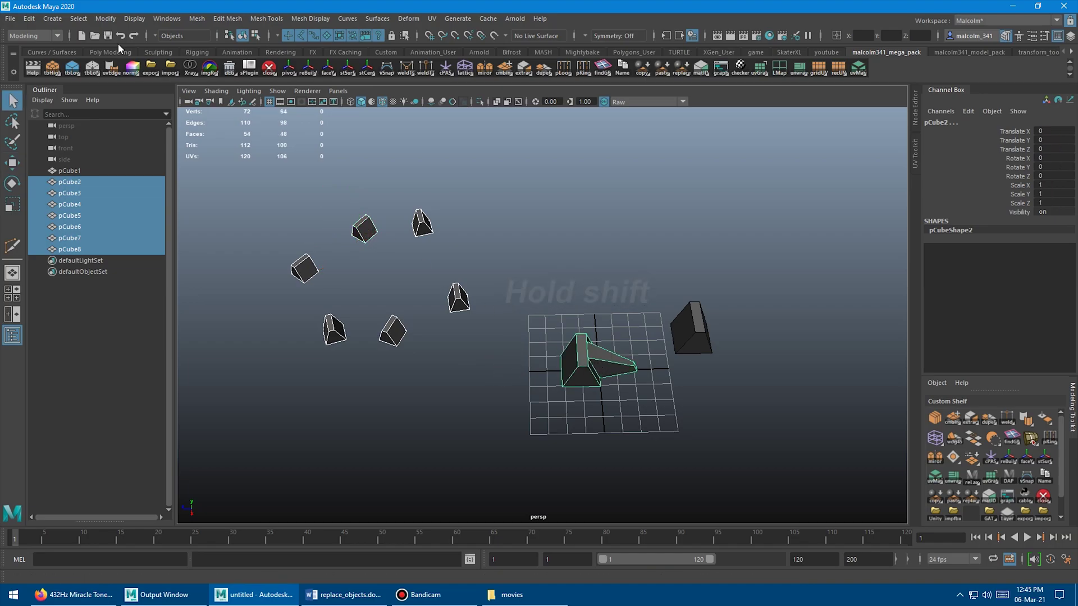
left_click(106, 19)
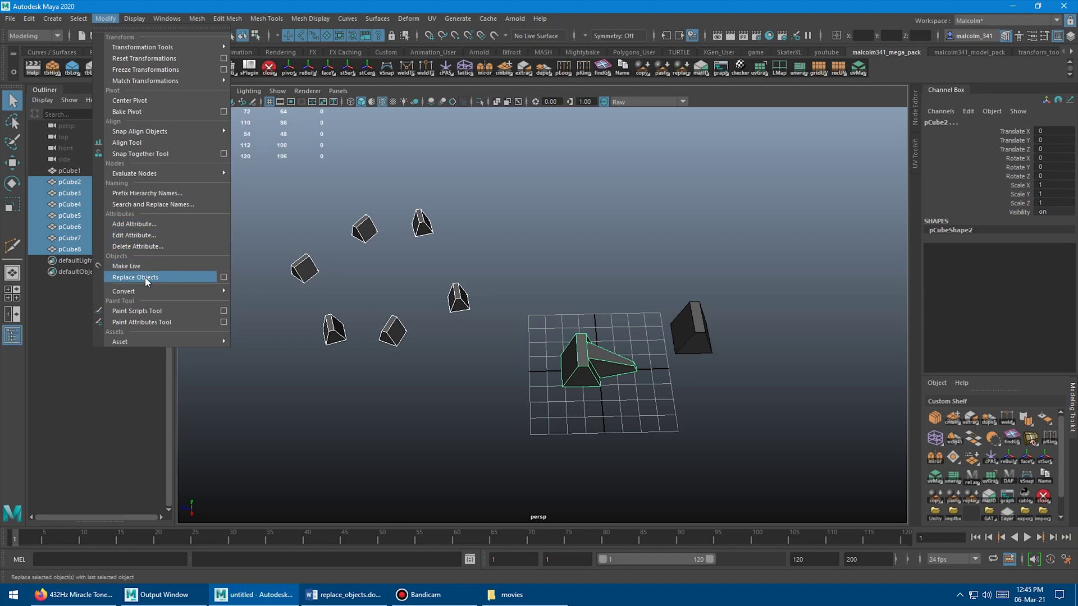
left_click(224, 277)
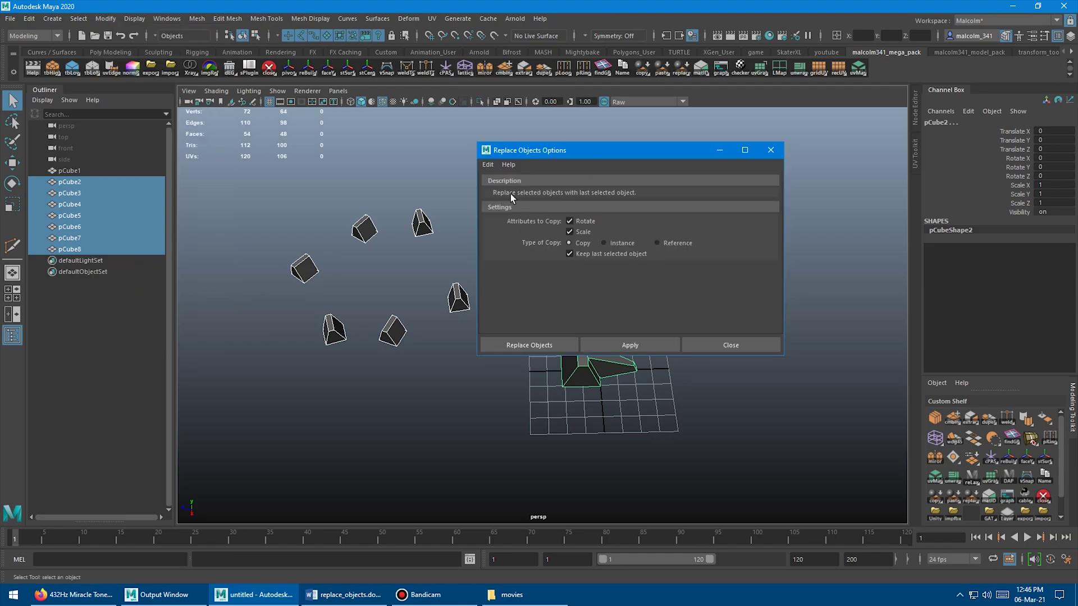
Step: Reset the Replace Objects settings to their defaults and move the dialog clear of the models
left_click(487, 168)
left_click(497, 184)
middle_click_drag(439, 351, 401, 382, "alt")
right_click_drag(452, 383, 508, 296, "alt")
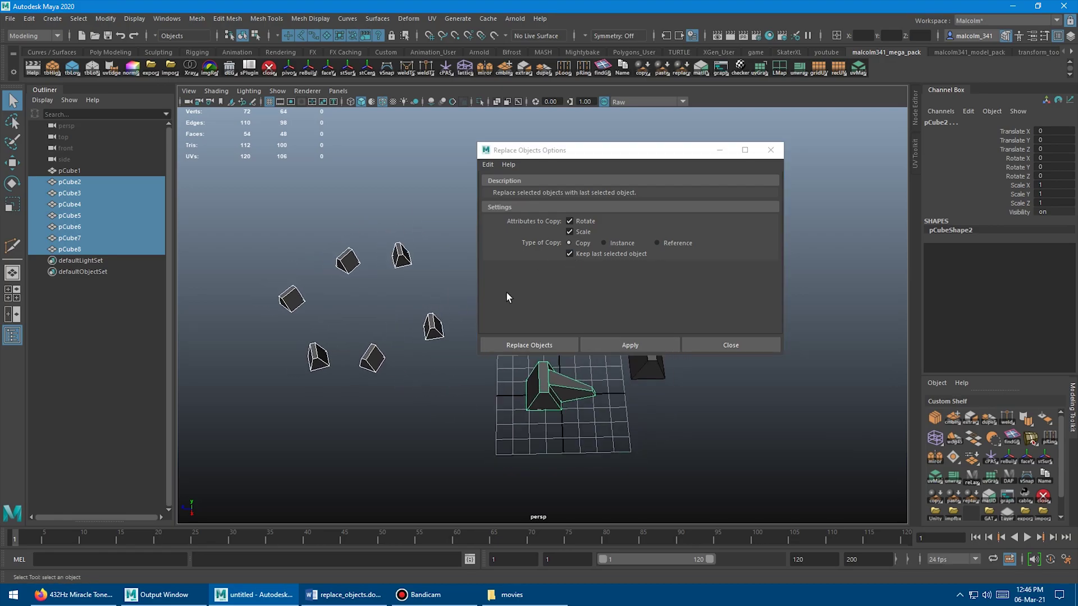
left_click_drag(612, 150, 672, 107)
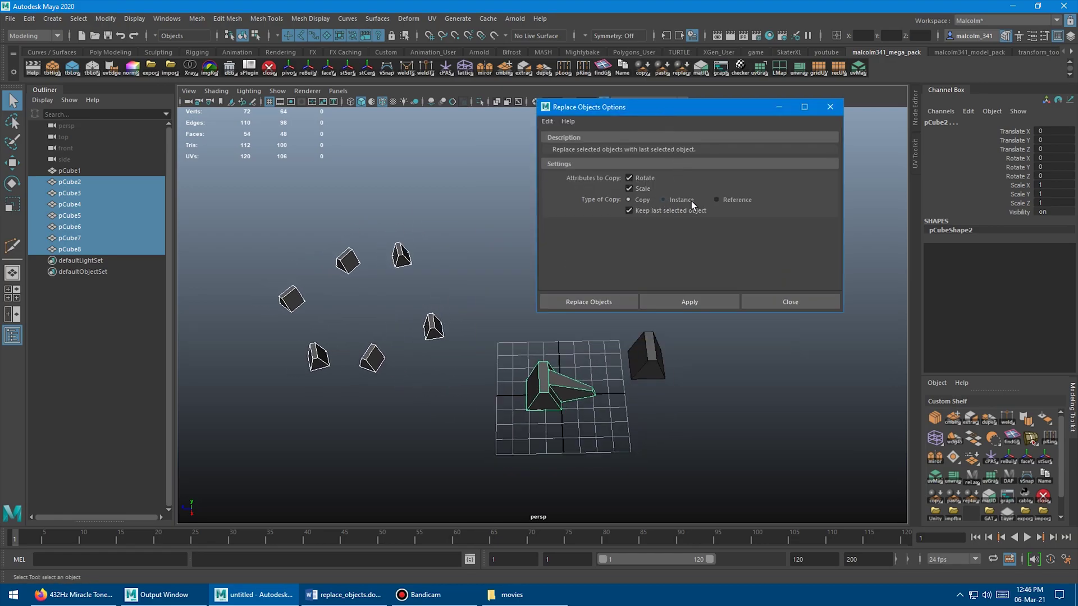
Step: Replace the six small wedges with copies of pCube2, copying Rotate and Scale and keeping the last selected object
left_click_drag(412, 279, 409, 282, "alt")
left_click(246, 255)
left_click_drag(245, 251, 439, 411)
left_click(507, 393, "shift")
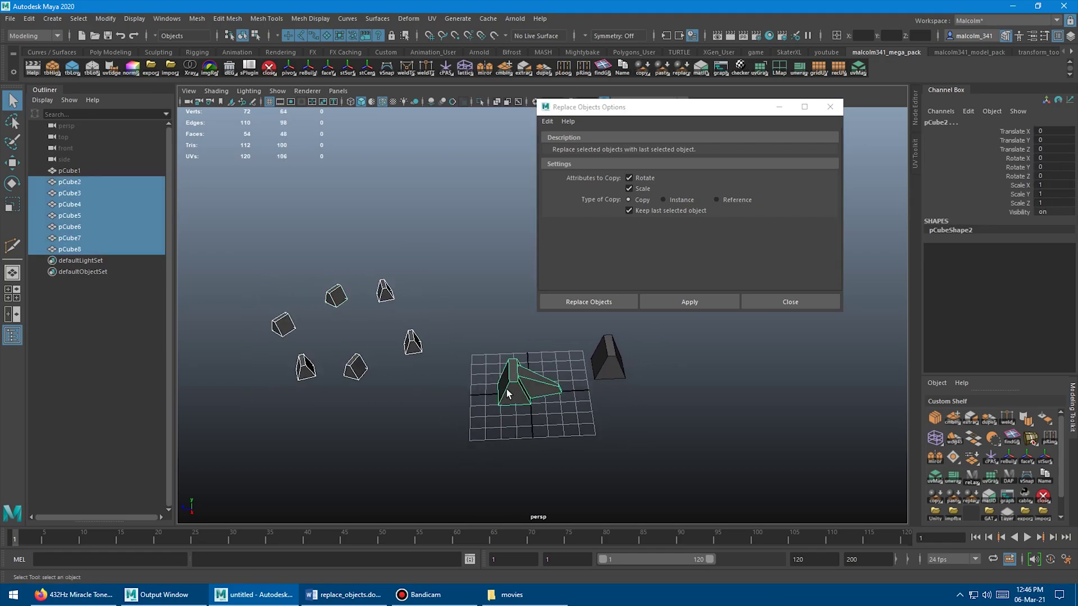
left_click(669, 305)
left_click_drag(418, 344, 488, 381, "alt")
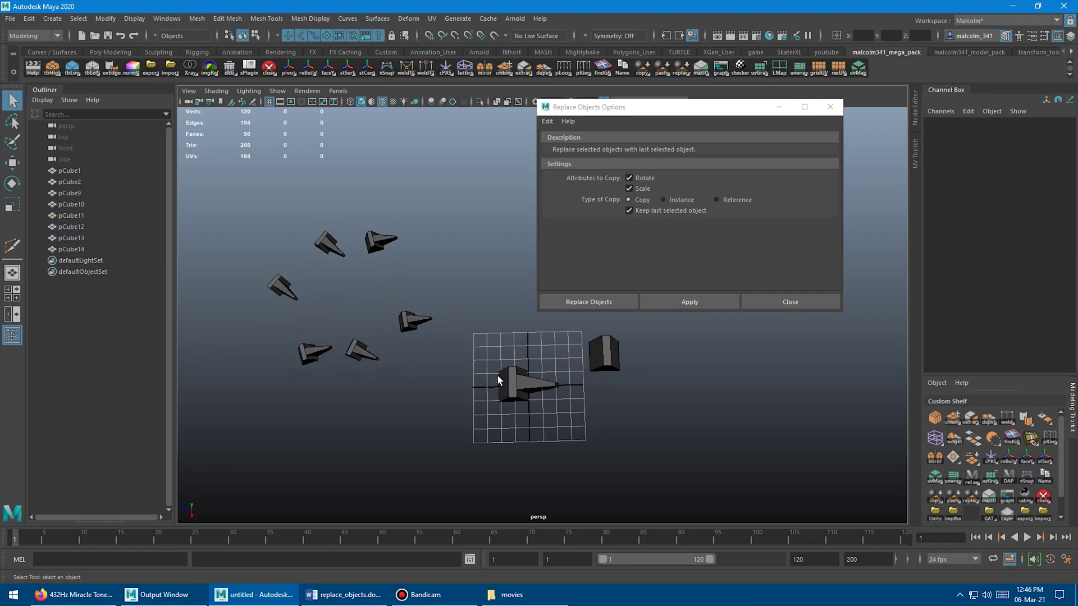
left_click_drag(446, 280, 389, 285, "alt")
middle_click_drag(406, 300, 486, 240, "alt")
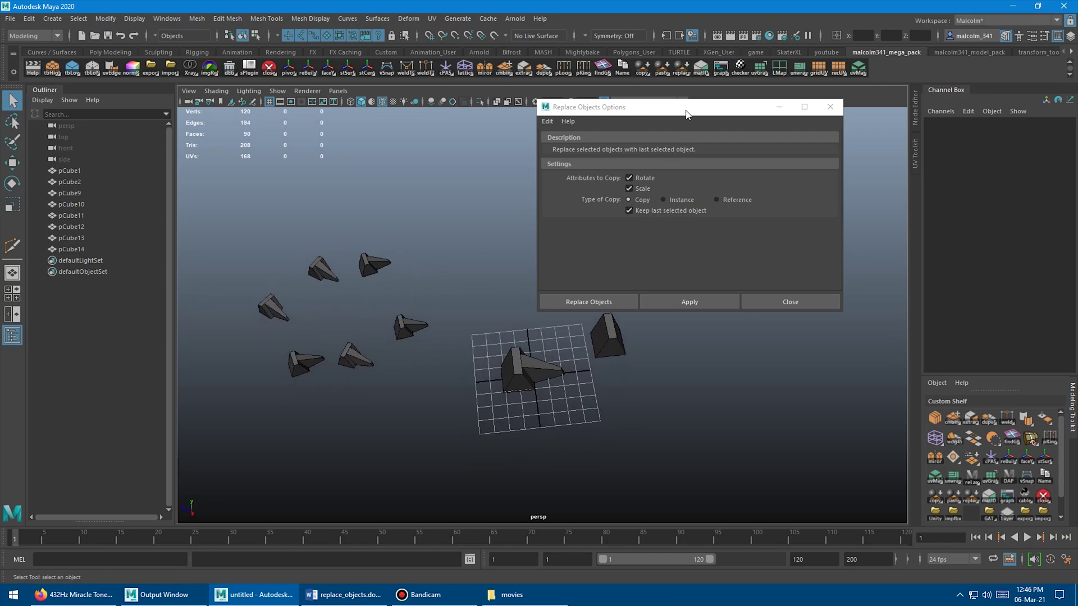
left_click_drag(686, 114, 729, 131)
mouse_move(483, 273)
left_mouse_down("alt")
mouse_move(449, 281)
mouse_move(491, 275)
mouse_move(472, 280)
left_mouse_up("alt")
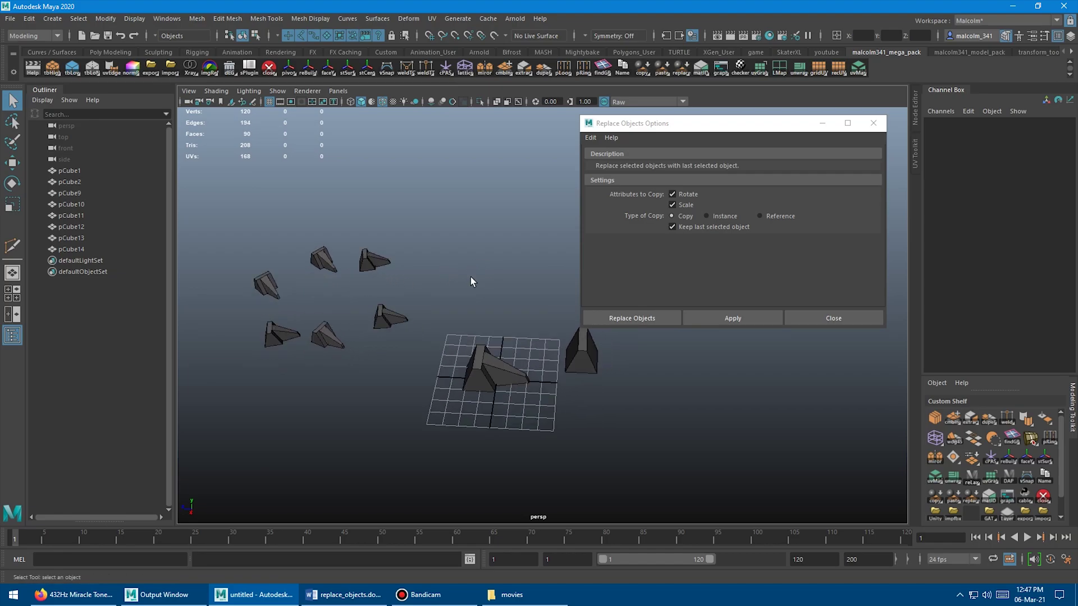
Step: Try moving the top vertices of the replaced copy pCube13 to test its independence, and undo the move
left_click(370, 260)
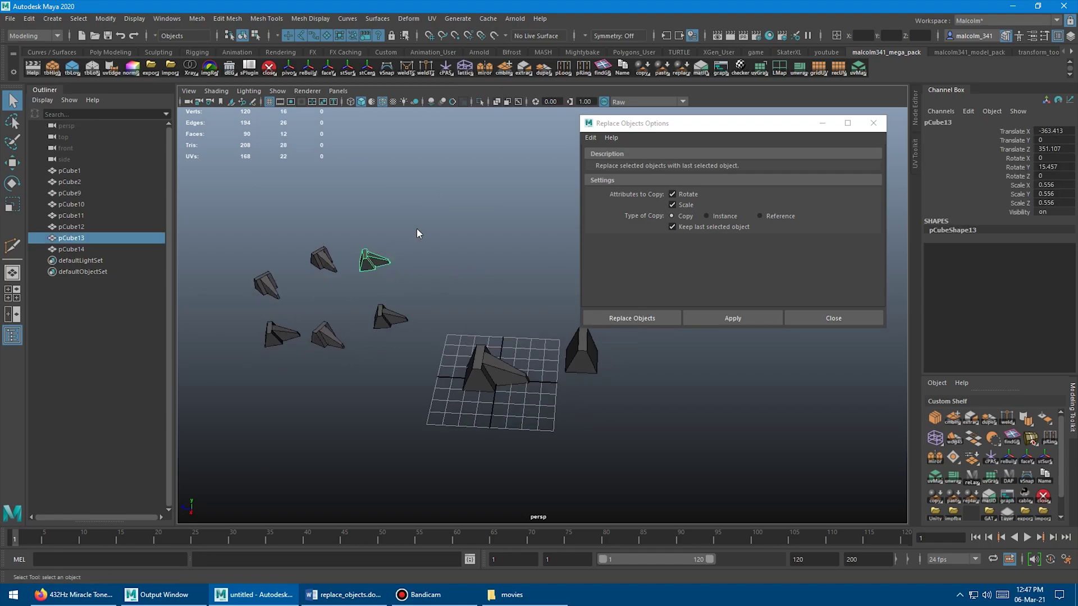
right_click_drag(416, 228, 372, 223)
left_click_drag(362, 245, 356, 255)
key("w")
middle_click_drag(441, 285, 443, 267)
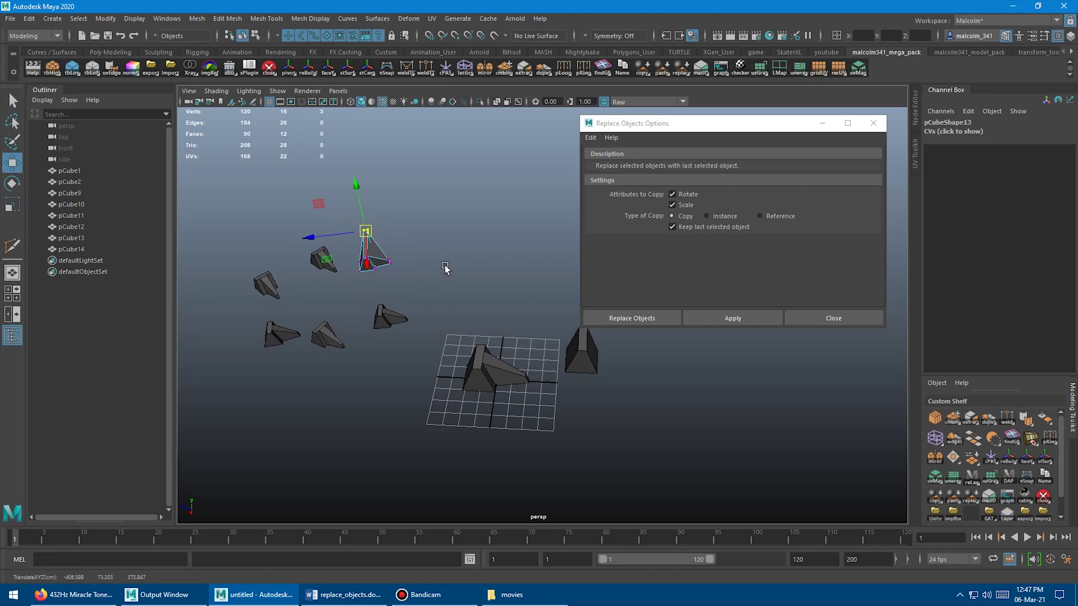
key("ctrl+z")
Step: Try moving vertices of the original spiked wedge pCube2, undo the move and return to object mode
left_click(487, 353)
right_click_drag(512, 298, 466, 296)
left_click_drag(433, 314, 499, 375)
middle_click_drag(526, 284, 515, 276)
key("ctrl+z")
key("F8")
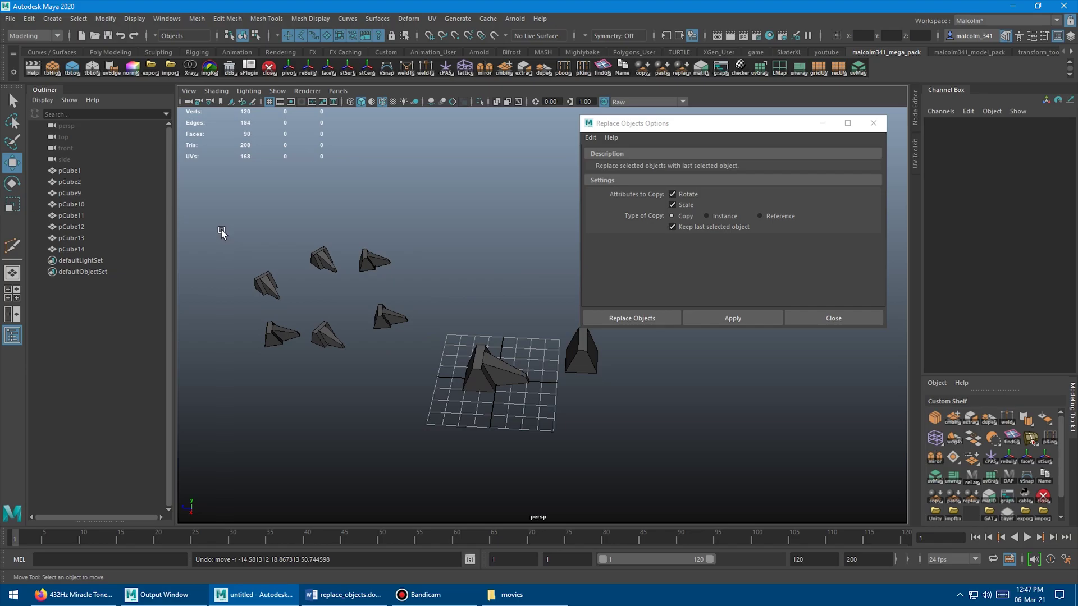
Step: Replace the six small wedges with instances of pCube2, copying Rotate and Scale and keeping the last selected object
left_click_drag(223, 233, 418, 354)
key("q")
left_click(506, 374, "shift")
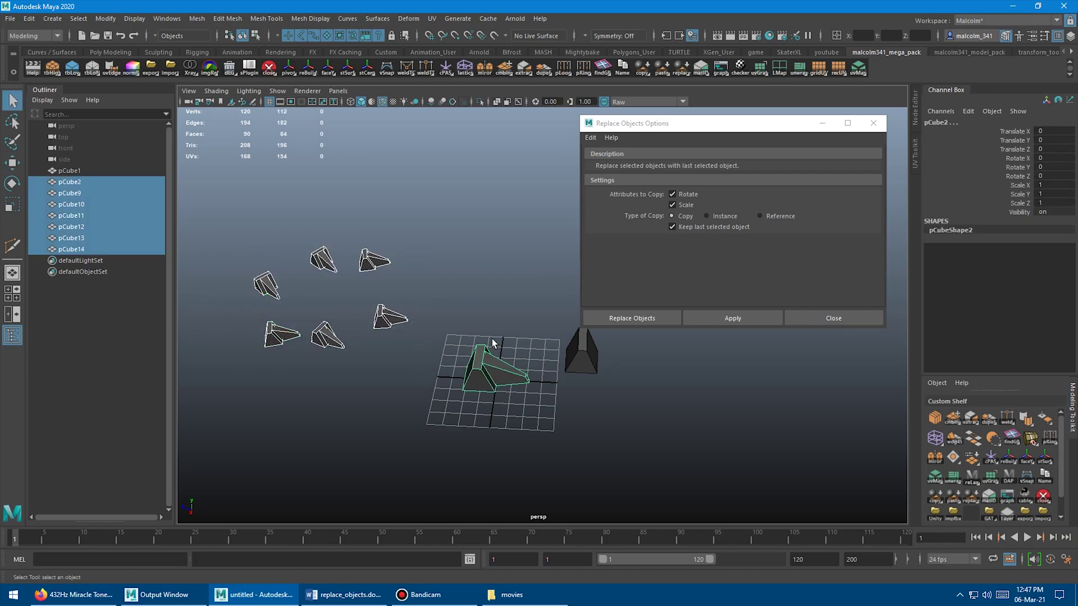
middle_click_drag(499, 308, 444, 314, "alt")
left_click(717, 215)
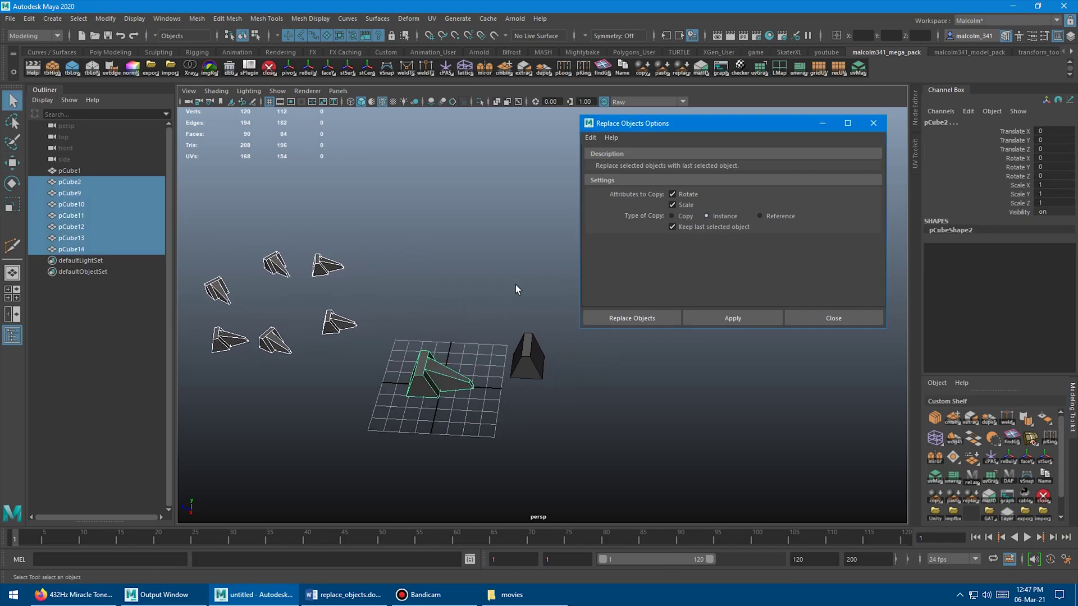
middle_click_drag(344, 279, 452, 225, "alt")
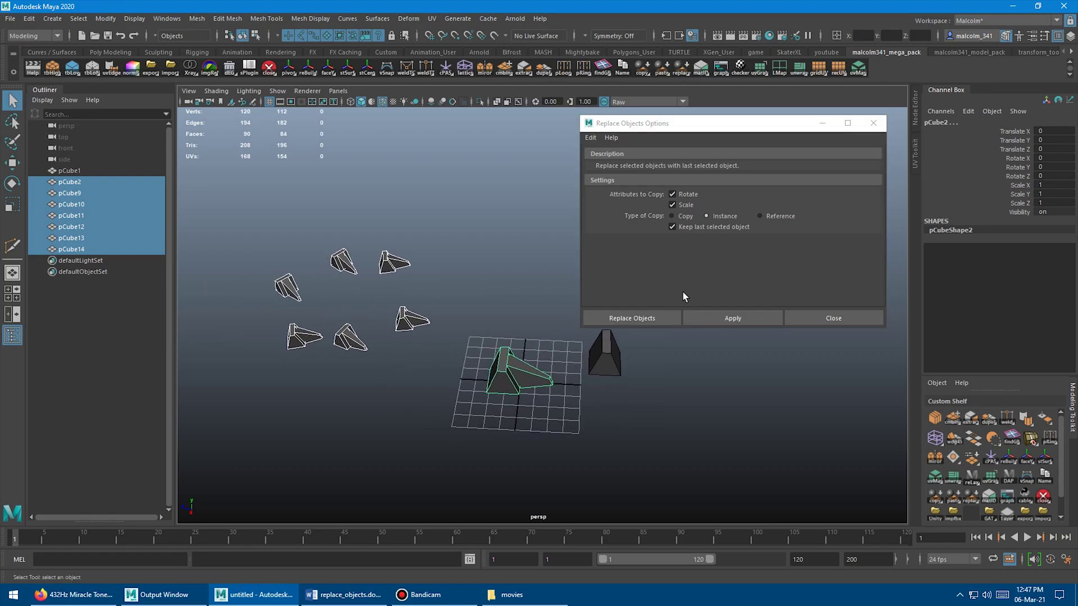
left_click(718, 318)
Step: Try raising the top vertices of the spiked wedge pCube2 to test how its instances respond
right_click_drag(520, 264, 524, 230)
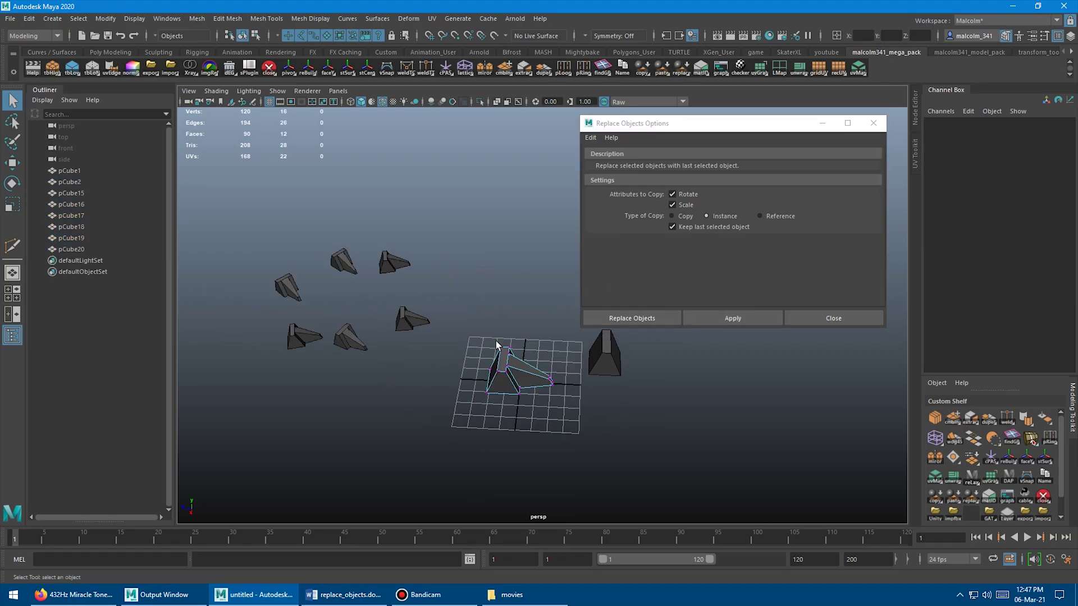
key("w")
middle_click_drag(538, 363, 549, 338)
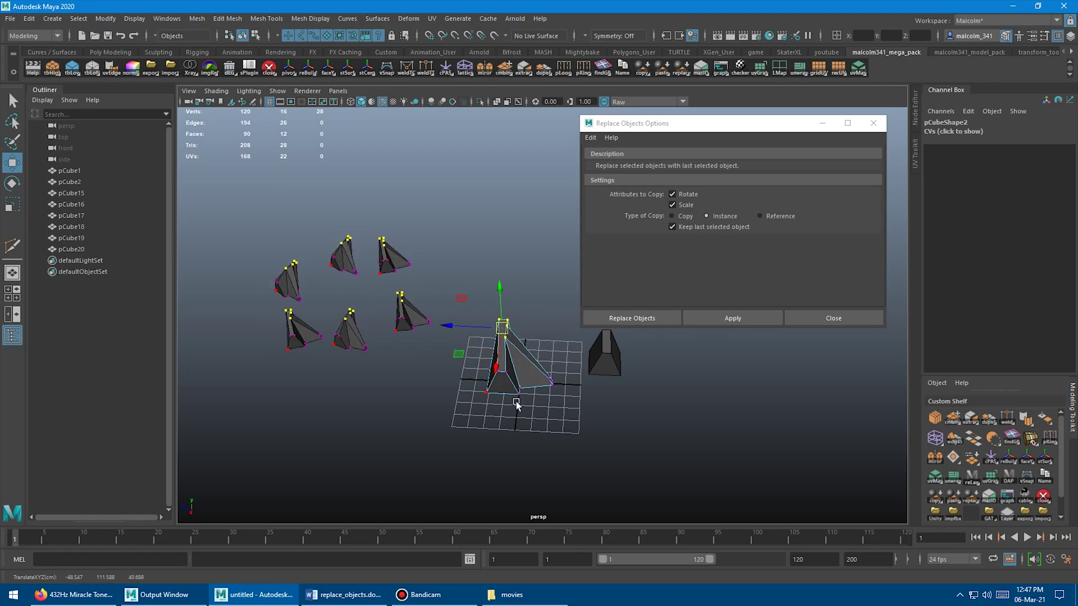
left_click_drag(571, 431, 553, 430, "alt")
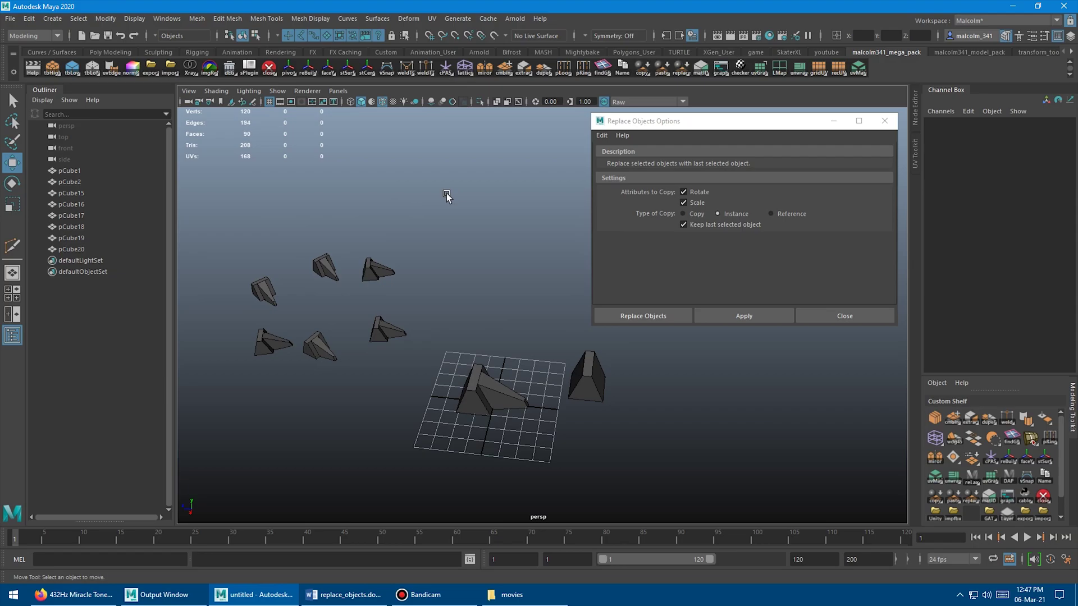
Step: Replace the six small spiked wedges with instances of the plain wedge pCube1
key("q")
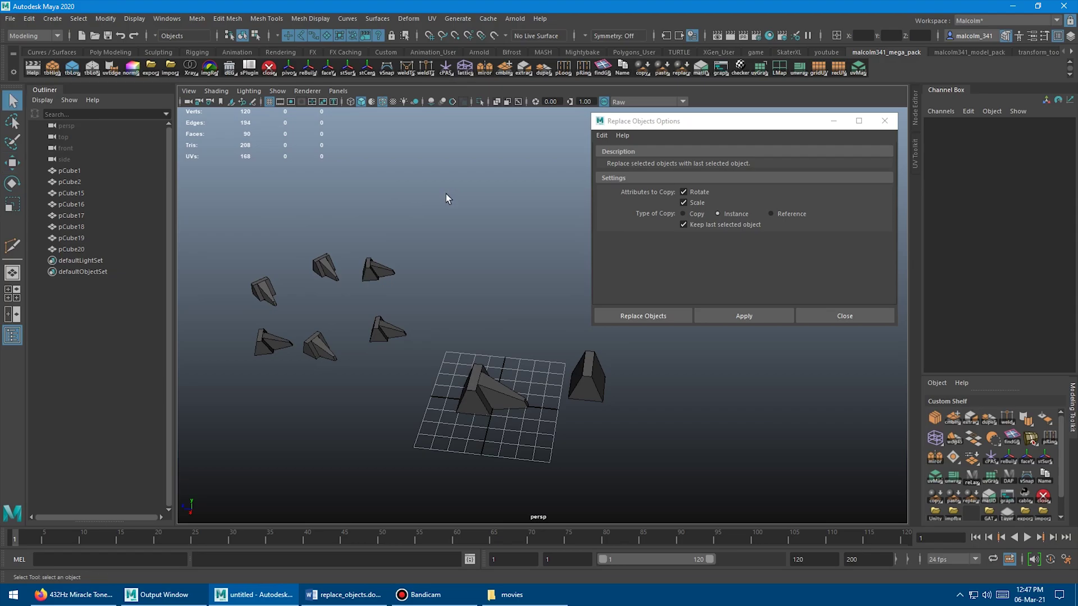
left_click_drag(241, 232, 408, 368)
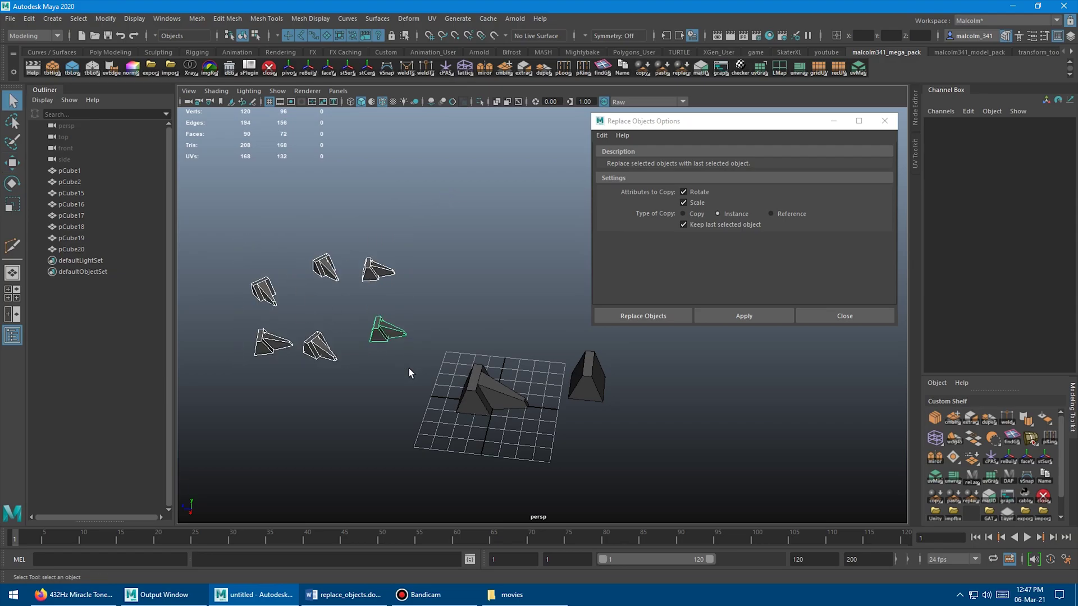
left_click(582, 377, "shift")
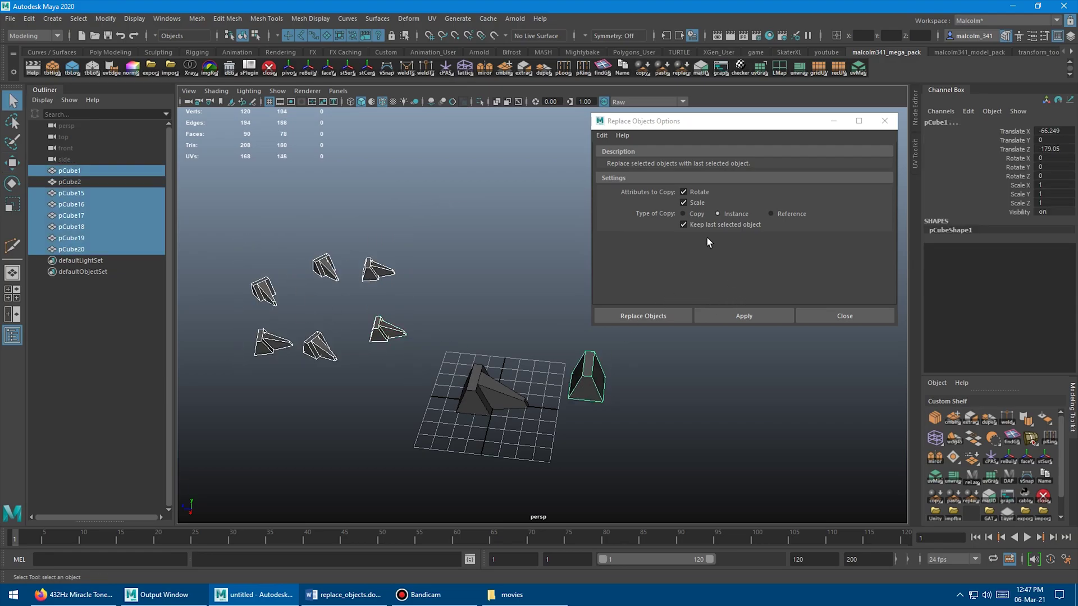
left_click(739, 315)
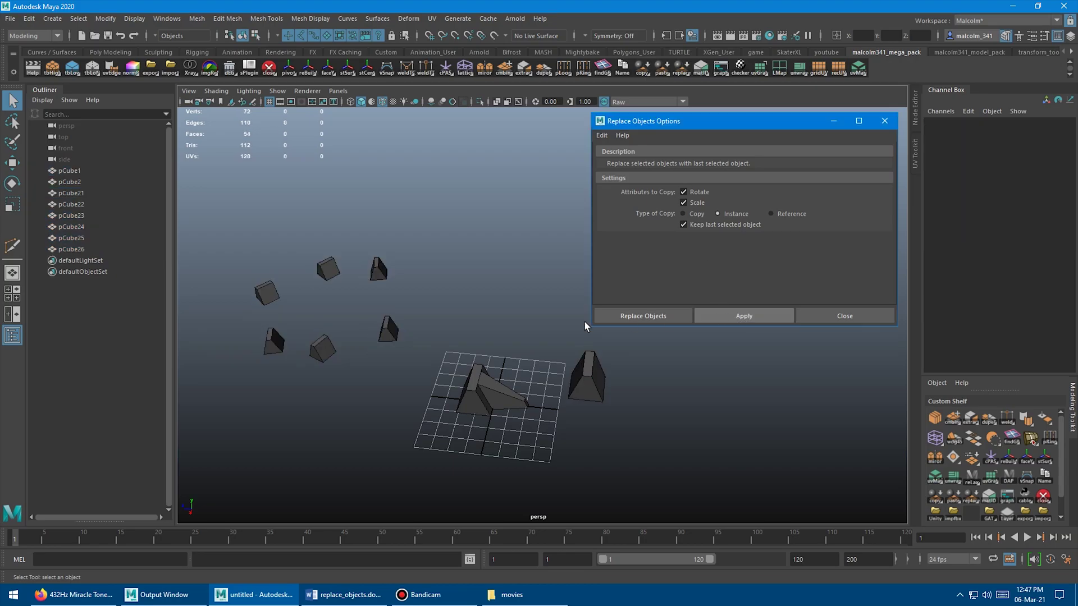
Step: Try scaling the plain wedge pCube1 uniformly to about 1.737 in object mode, and undo the scaling
left_click(605, 371)
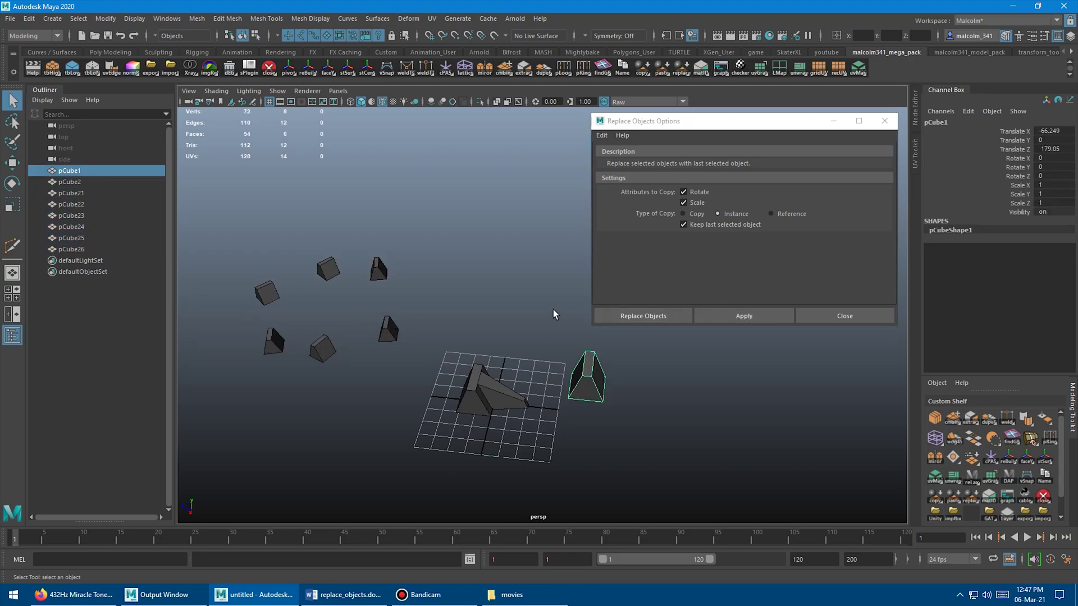
right_click_drag(536, 306, 513, 301)
key("w")
mouse_move(659, 364)
middle_mouse_down()
mouse_move(674, 351)
mouse_move(635, 355)
mouse_move(656, 367)
middle_mouse_up()
middle_click_drag(450, 299, 402, 297, "alt")
scroll(388, 297, "down", 2)
left_click(388, 297)
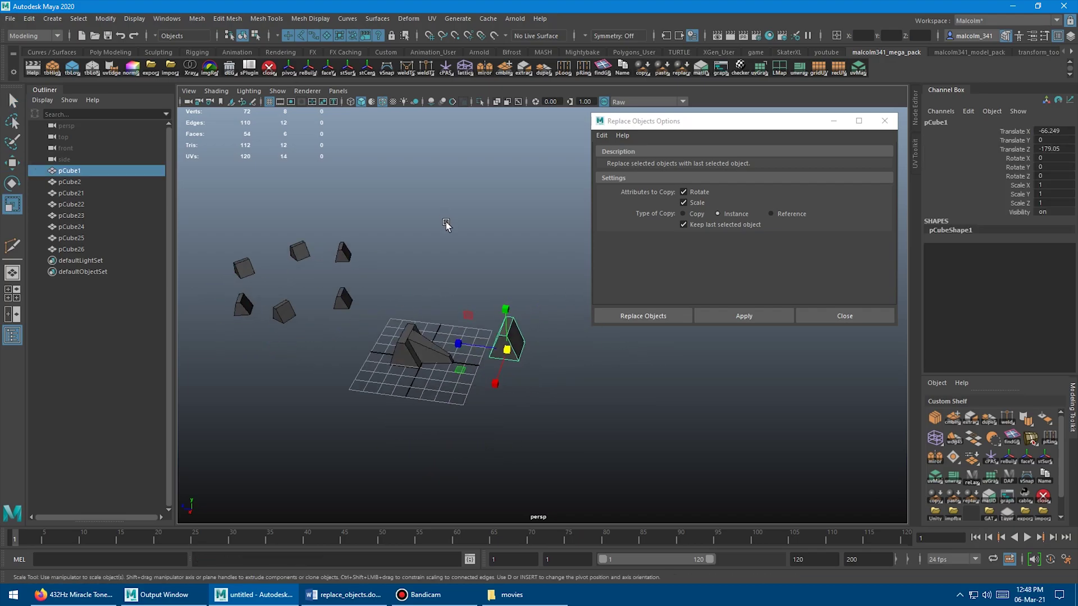
left_click_drag(508, 350, 533, 360)
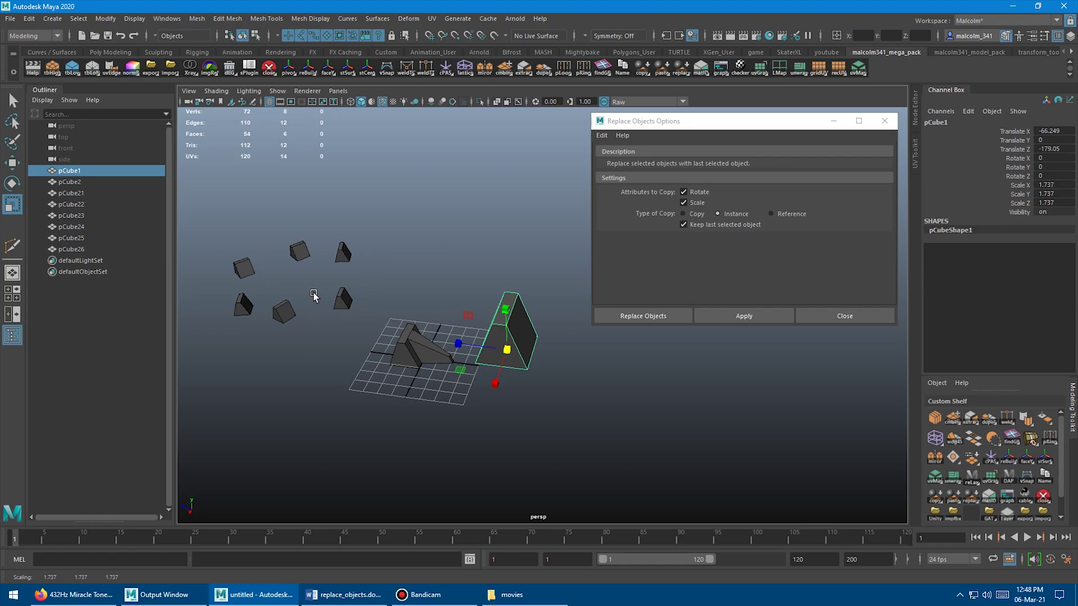
key("ctrl+z")
Step: Try scaling all vertices of pCube1 to test resizing its instances together, and undo the scaling
right_click_drag(529, 256, 484, 256)
left_click_drag(456, 275, 542, 370)
left_click_drag(476, 337, 447, 319, "alt")
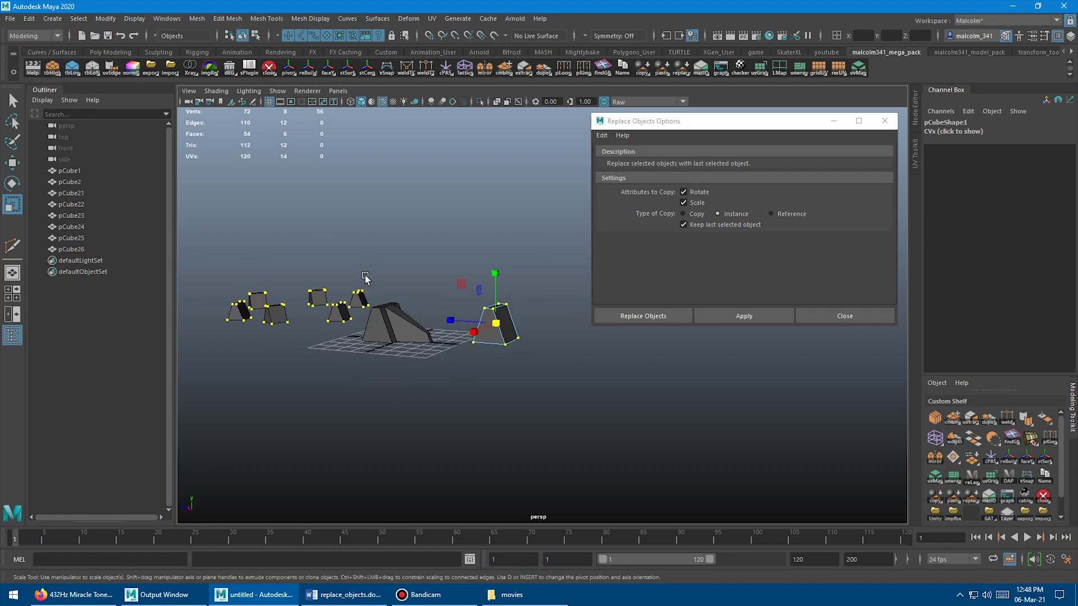
middle_click_drag(366, 279, 401, 274)
key("ctrl+z")
Step: Try moving the pivot of pCube1's selected vertices down to the base for scaling, and return to object mode
left_click_drag(376, 301, 445, 321, "alt")
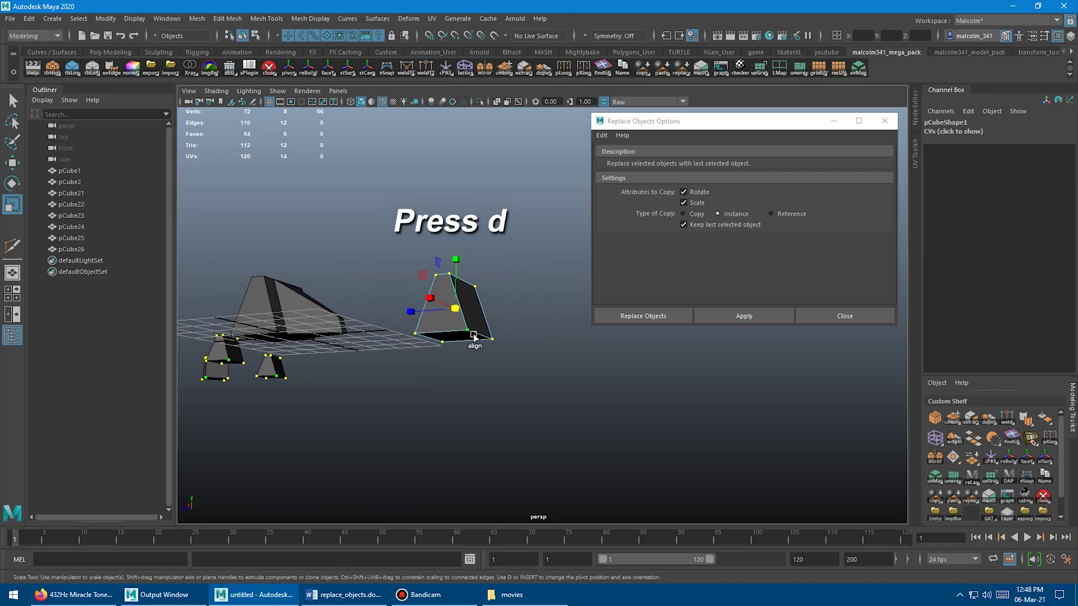
key("d")
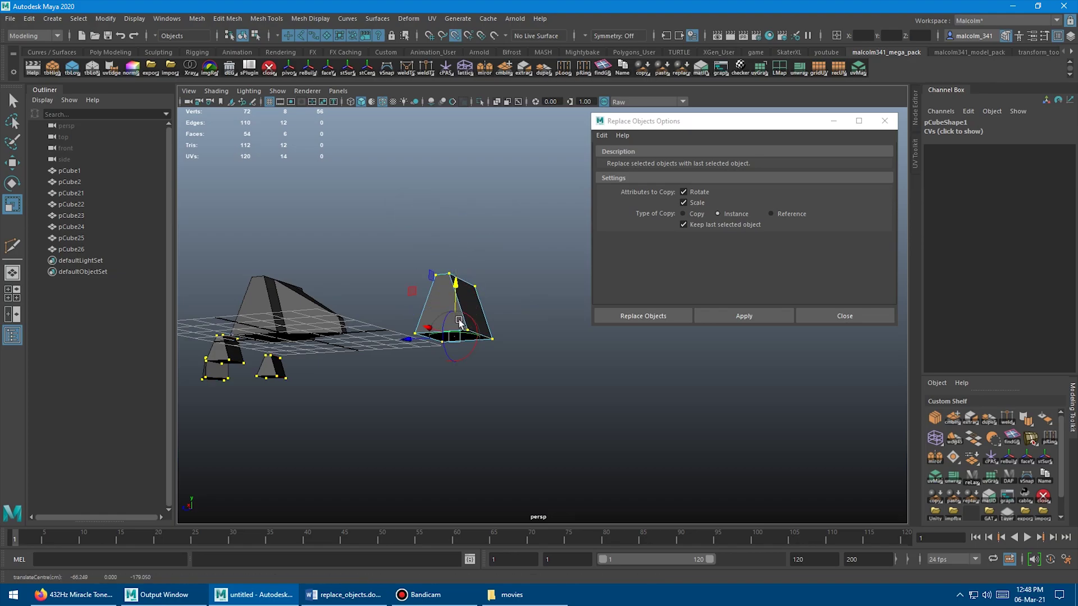
left_click_drag(458, 273, 438, 265, "alt")
right_click_drag(438, 264, 409, 298, "alt")
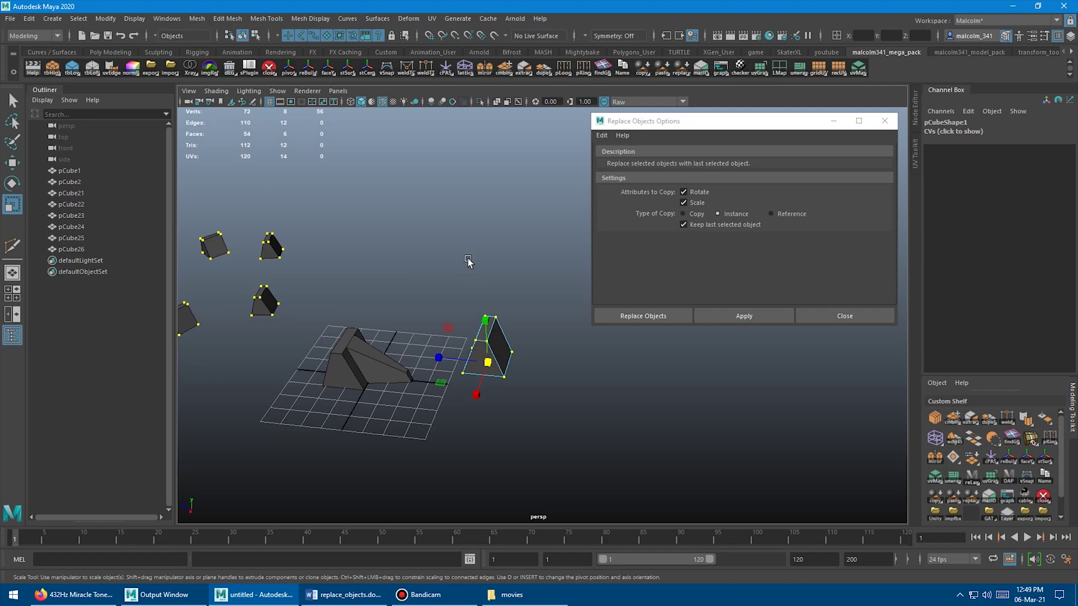
right_click_drag(469, 262, 394, 255, "alt")
mouse_move(395, 256)
middle_mouse_down()
mouse_move(433, 257)
mouse_move(392, 257)
middle_mouse_up()
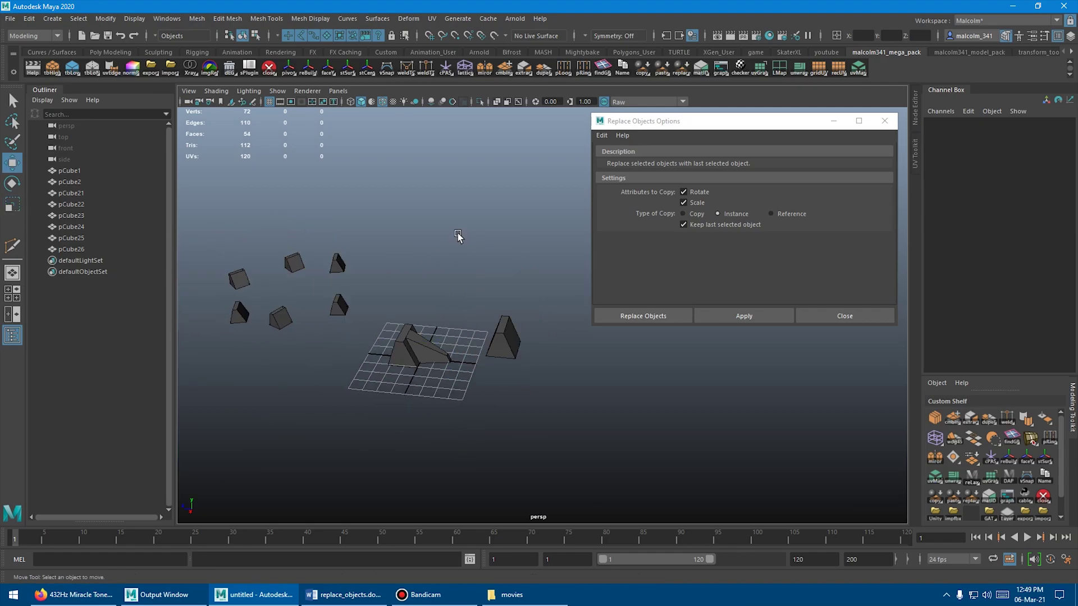
Step: Examine the six scattered wedge instances and the planes beneath them from different angles
left_click_drag(427, 232, 459, 242, "alt")
right_click_drag(476, 240, 450, 235, "alt")
middle_click_drag(449, 235, 437, 230, "alt")
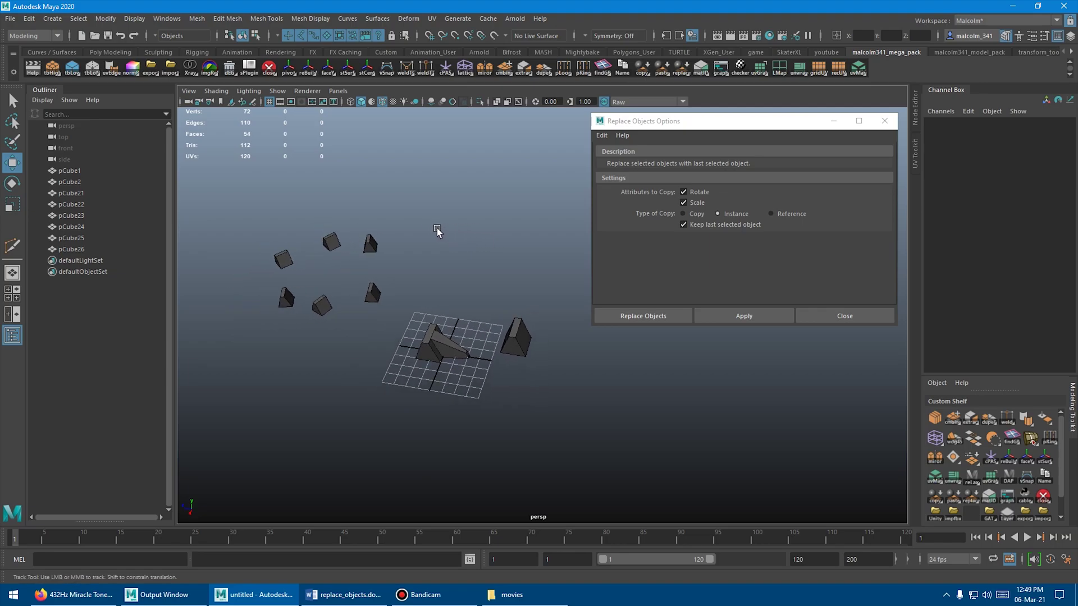
left_click_drag(438, 230, 478, 183, "alt")
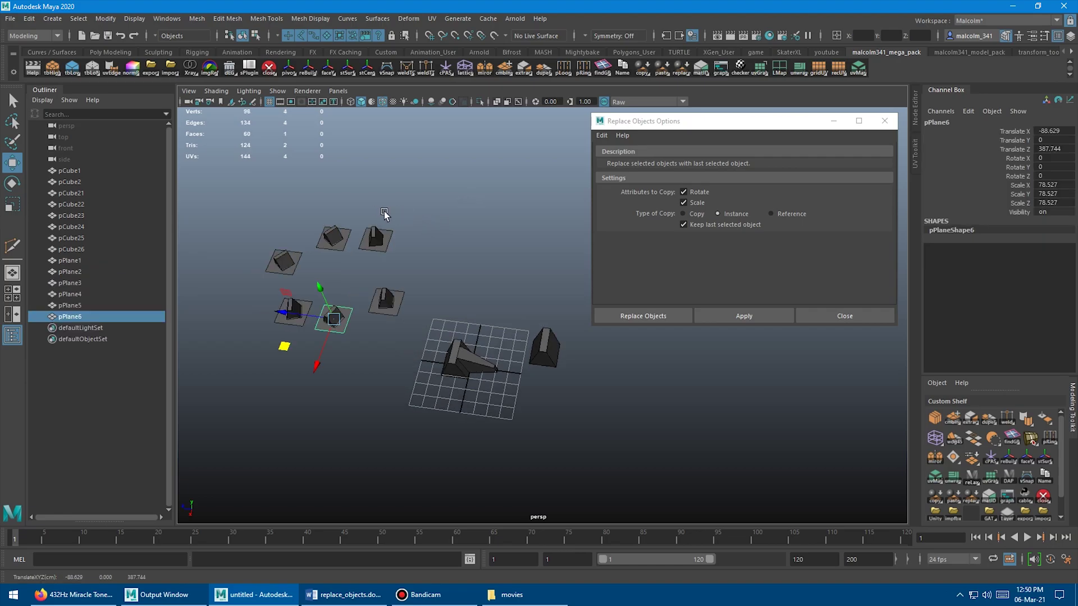
scroll(401, 214, "up", 3)
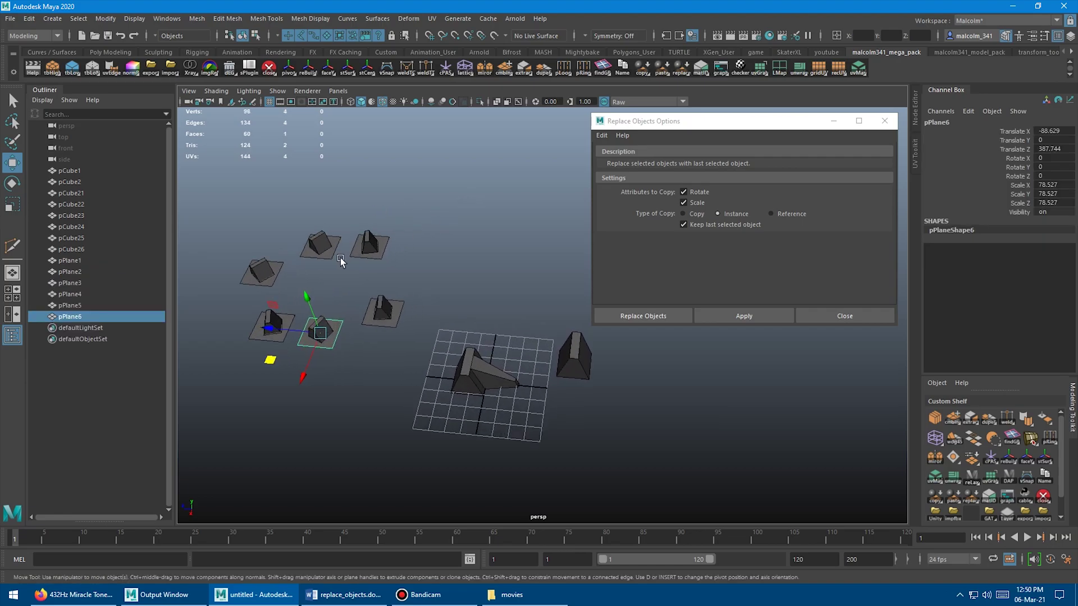
right_click_drag(436, 250, 408, 256, "alt")
key("q")
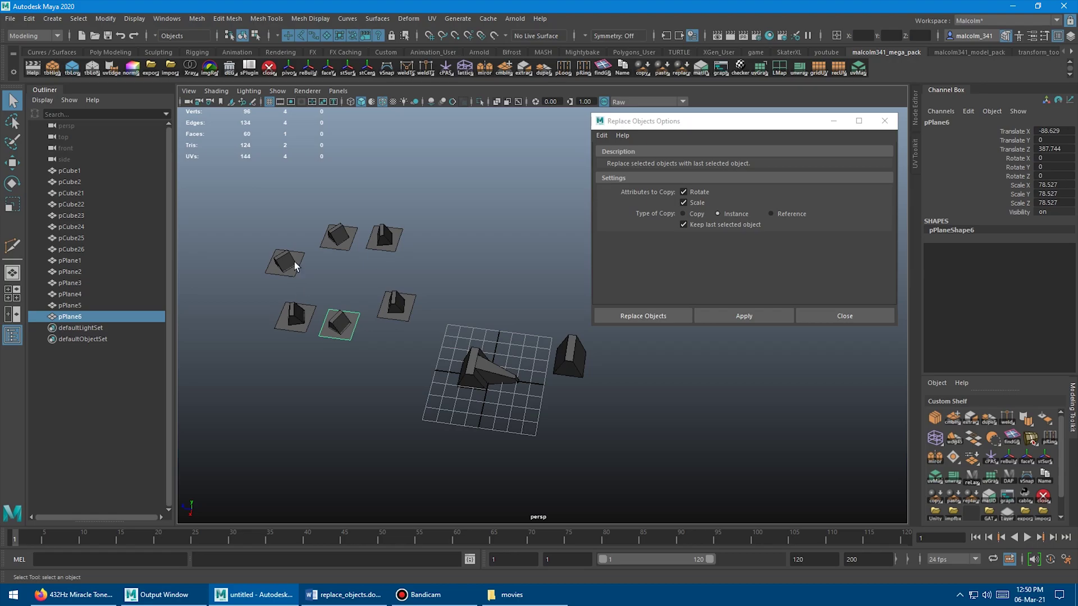
left_click_drag(438, 308, 428, 291, "alt")
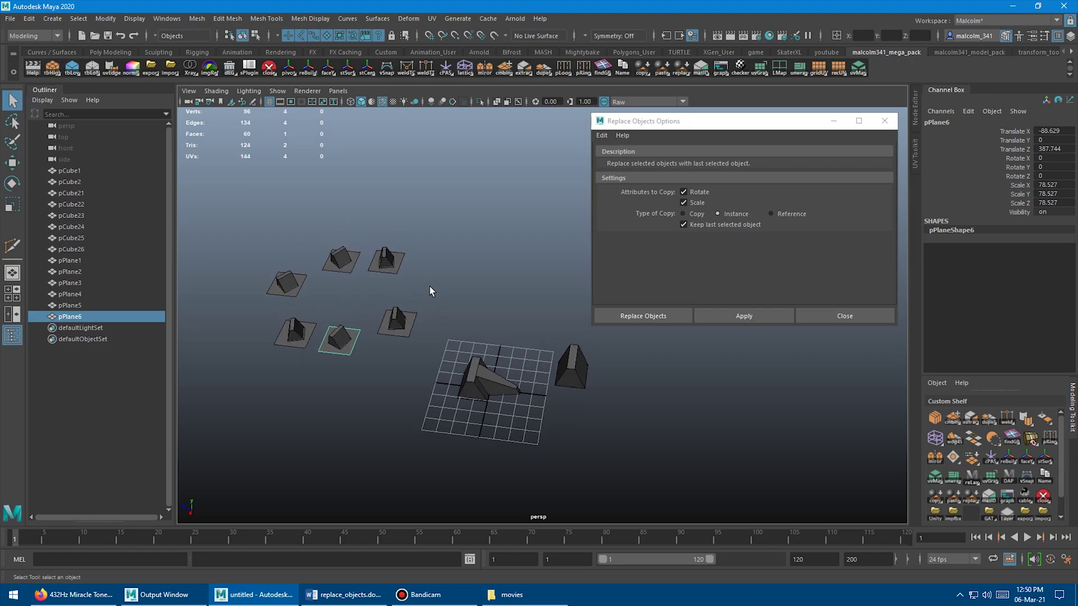
Step: Move the spiked wedge pCube2 off the grid to the empty ground in front of it
left_click_drag(480, 249, 480, 362, "alt")
left_click(542, 349)
key("w")
left_click(455, 354)
left_click_drag(414, 400, 600, 494)
Step: Place the plain wedge pCube1 at the origin by setting Translate X, Y and Z to 0
left_click(542, 366)
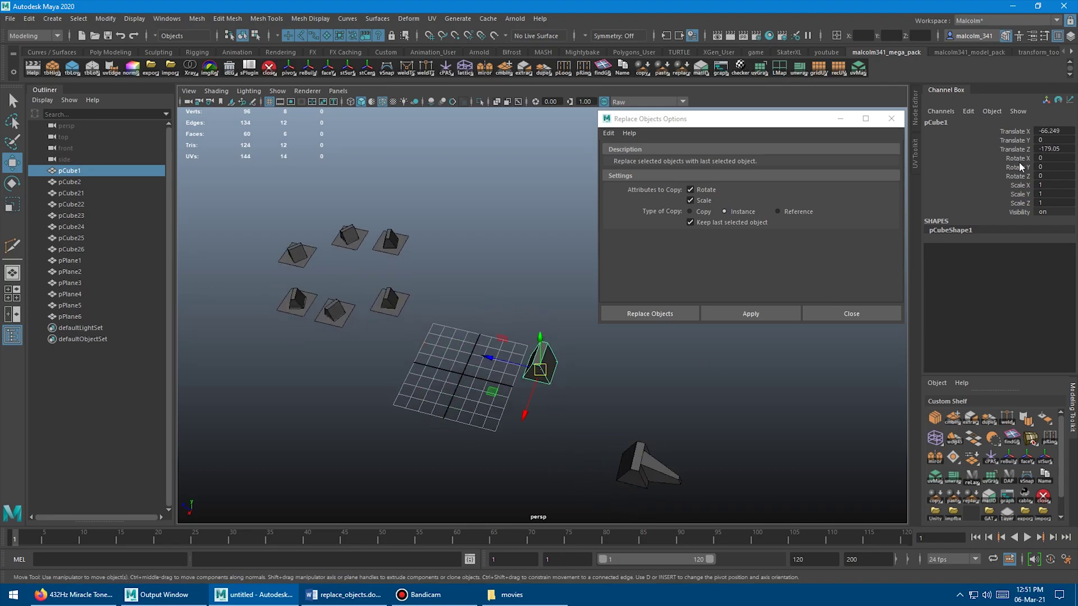
left_click_drag(1054, 131, 1060, 150)
type("0")
key("Return")
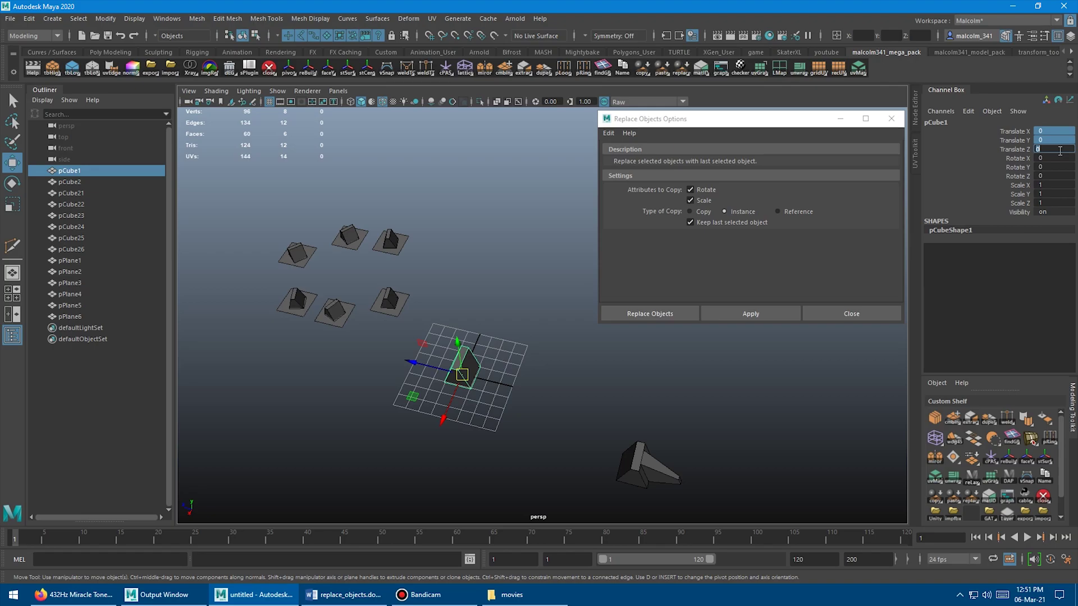
key("Return")
Step: Move pCube1 to about X -34.5, Z -64.4 on the ground plane and try to freeze its transformations
left_click_drag(575, 380, 489, 374, "alt")
left_click_drag(421, 366, 379, 368)
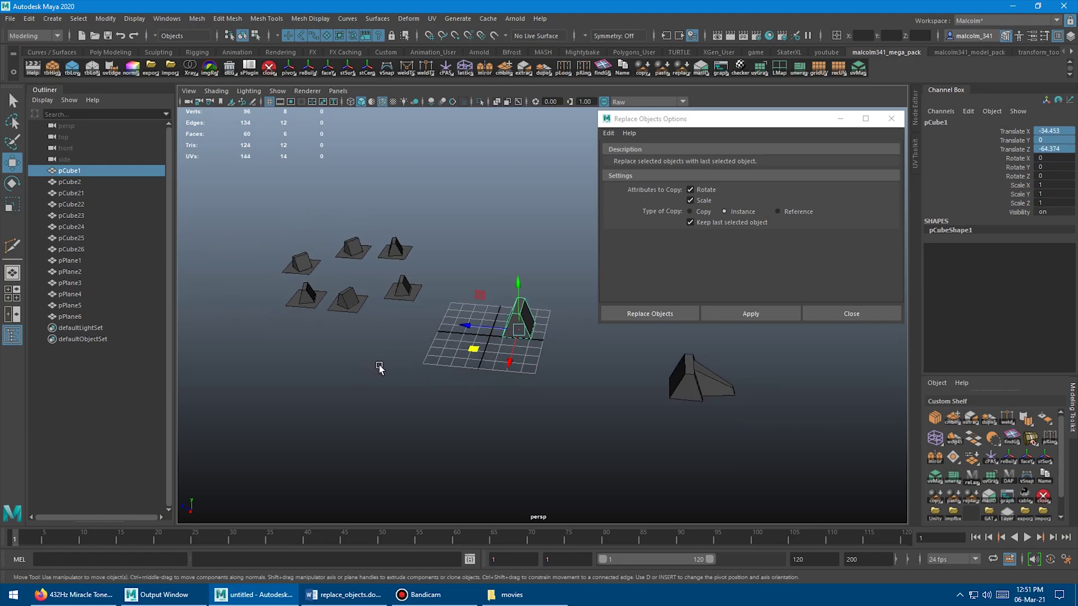
left_click(106, 18)
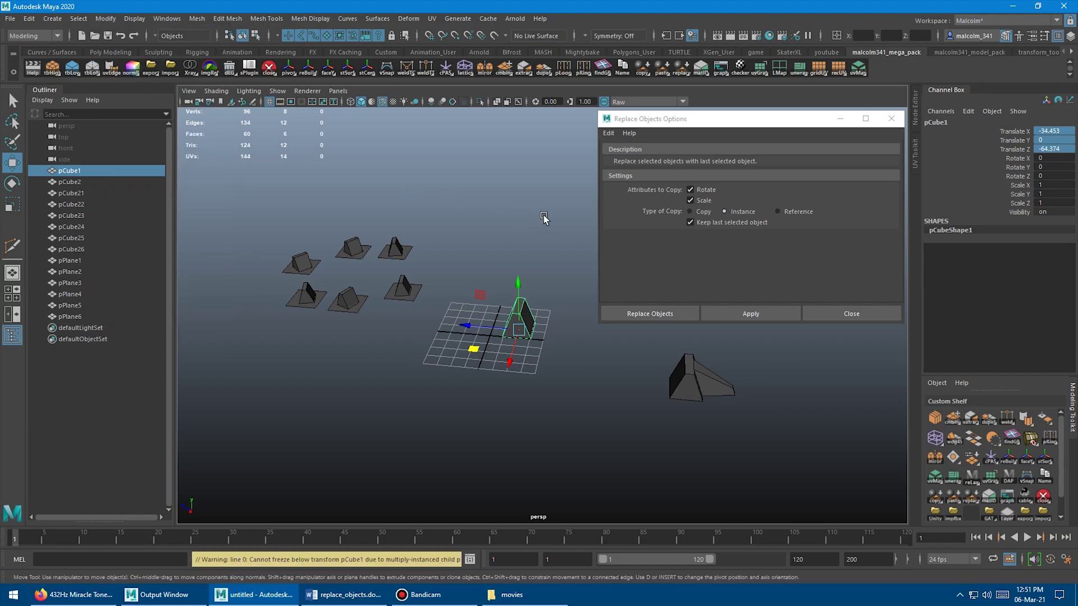
left_click_drag(517, 212, 478, 230, "alt")
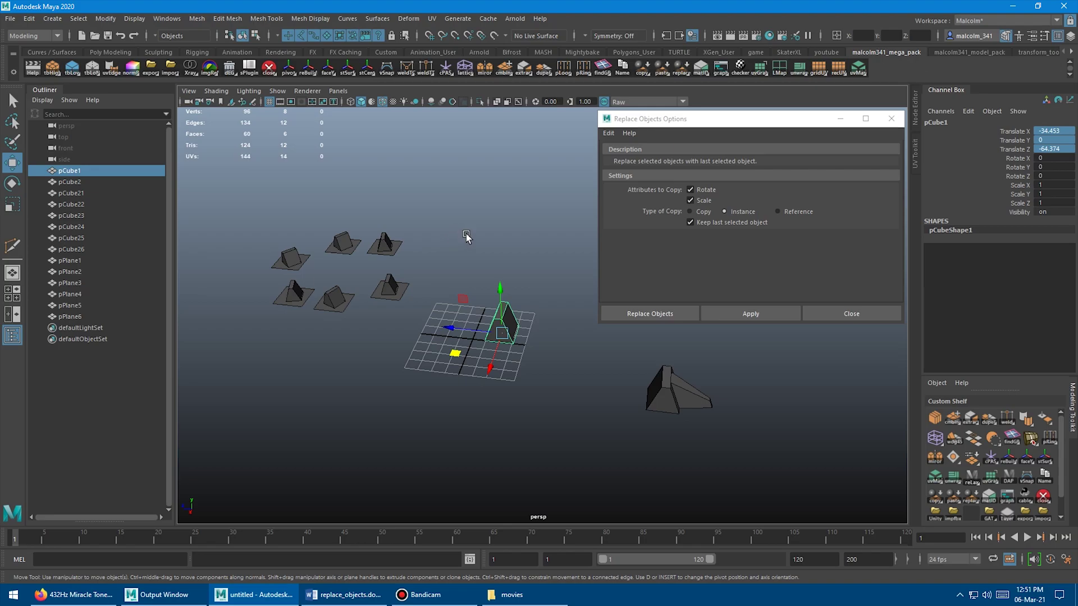
left_click_drag(465, 232, 454, 235, "alt")
Step: Convert the six scattered wedge instances into independent objects with Instance to Object
key("q")
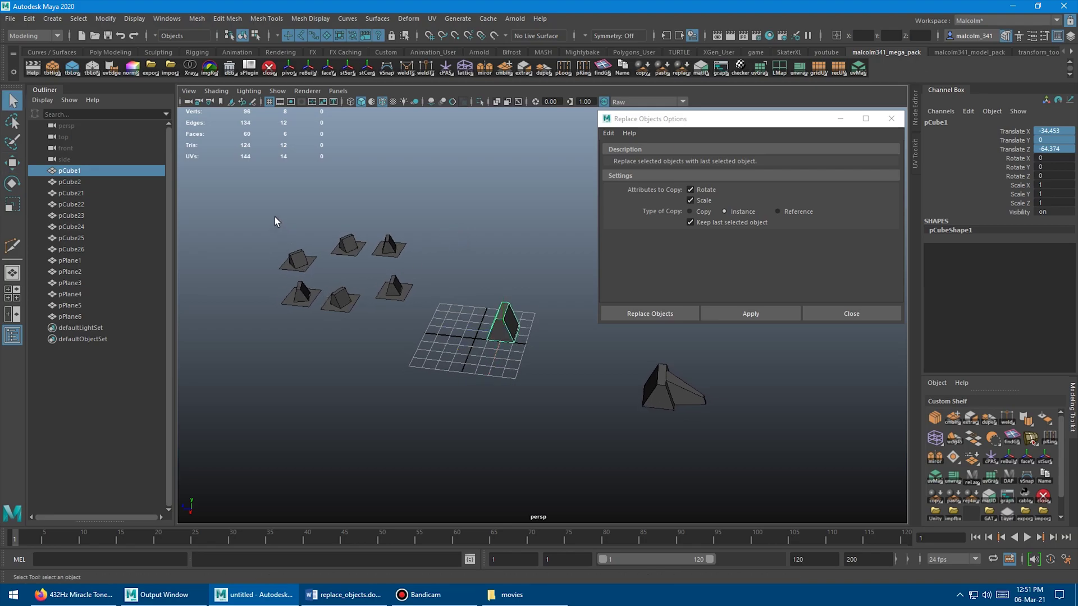
left_click_drag(274, 217, 396, 315)
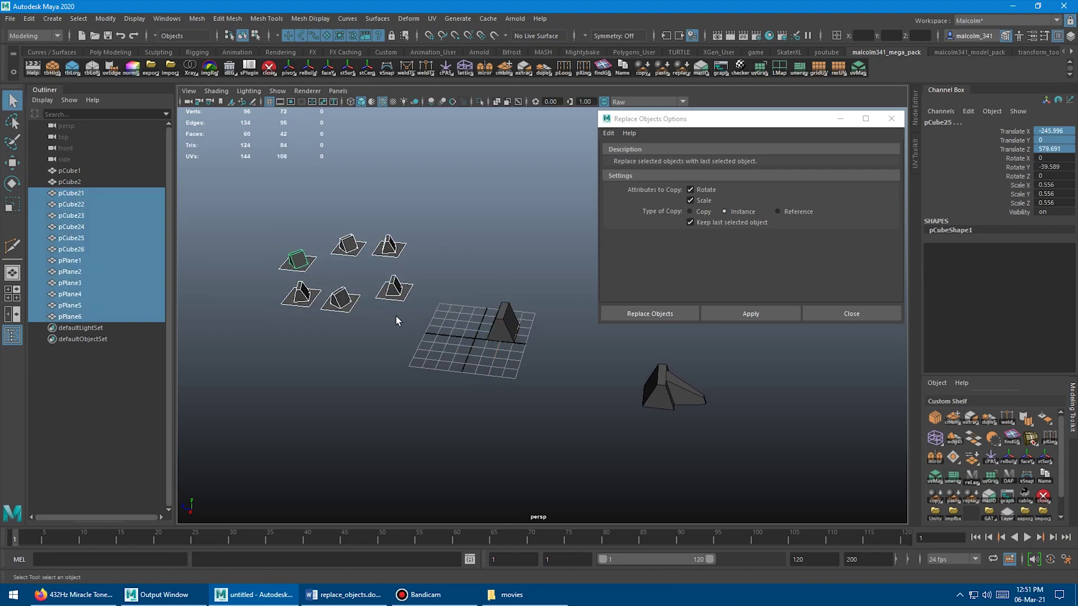
left_click(107, 19)
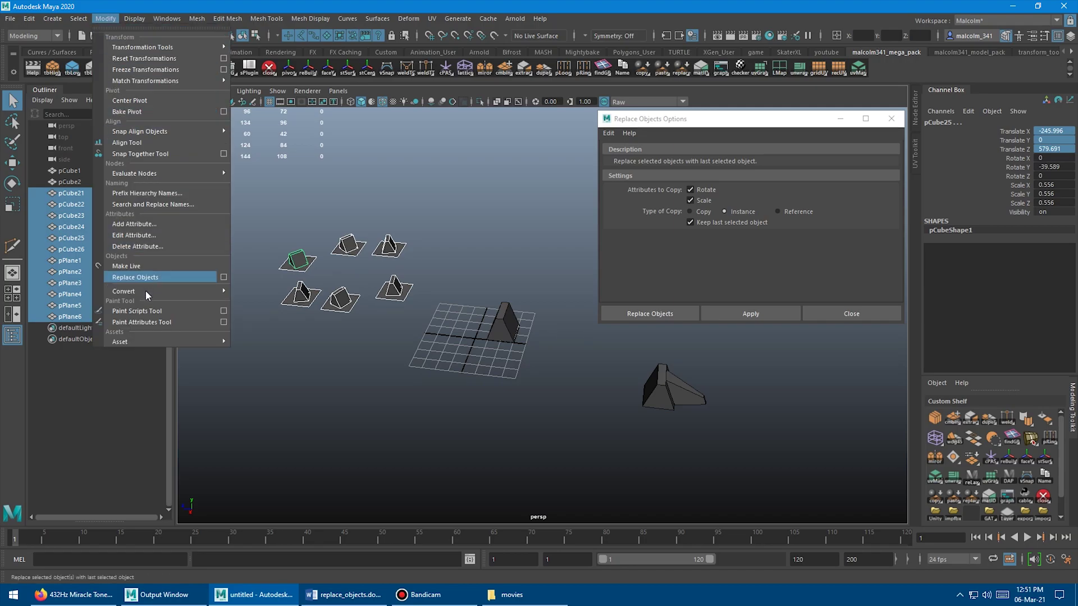
mouse_move(147, 292)
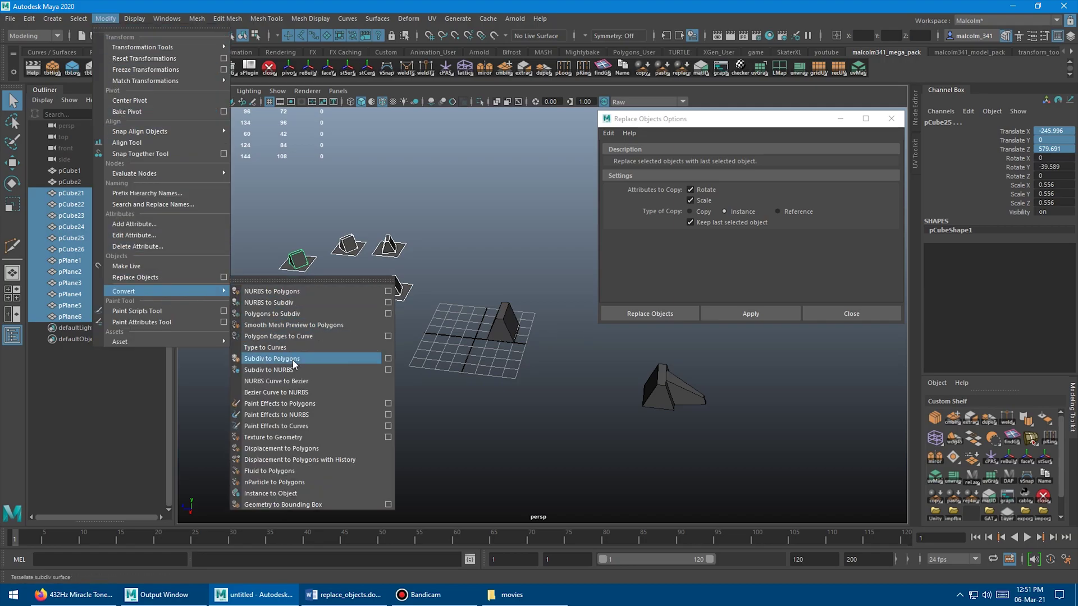
left_click(299, 492)
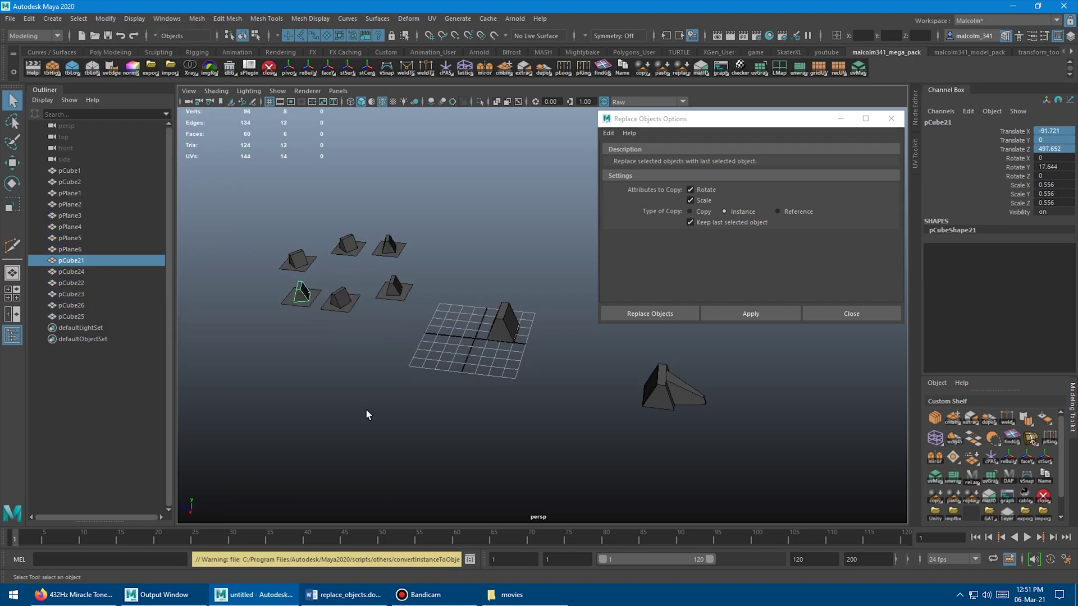
Step: Freeze the transformations of the plain wedge pCube1 at its off-centre position on the grid
left_click(503, 317)
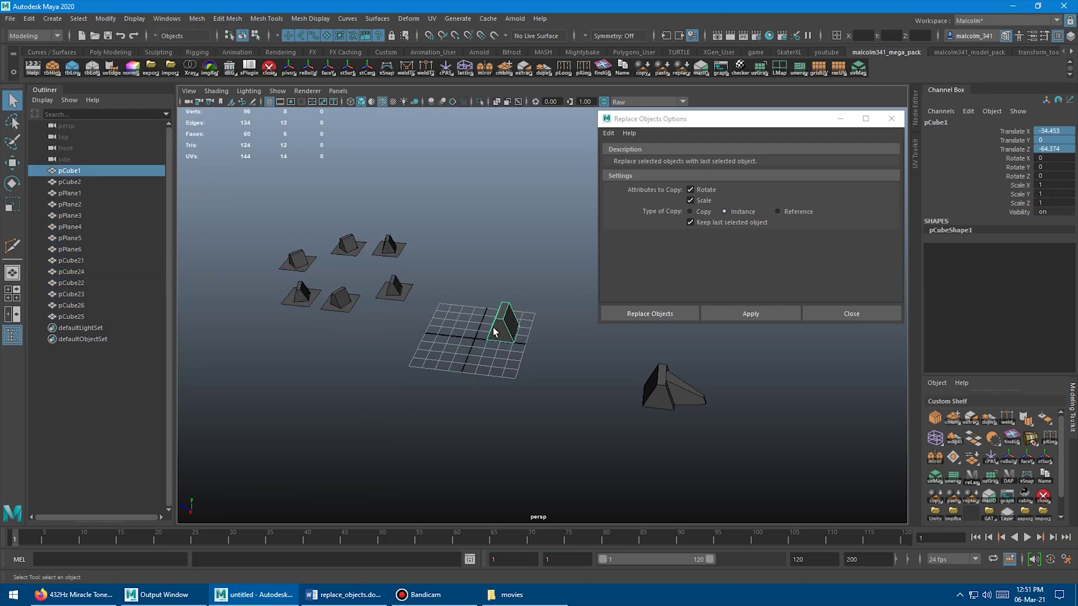
key("w")
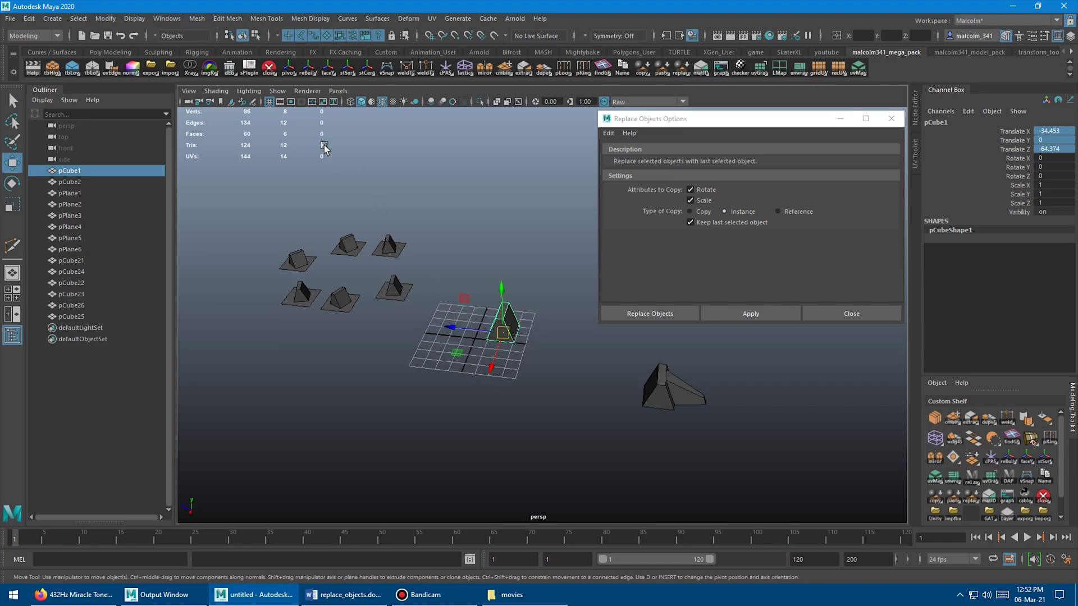
left_click(108, 19)
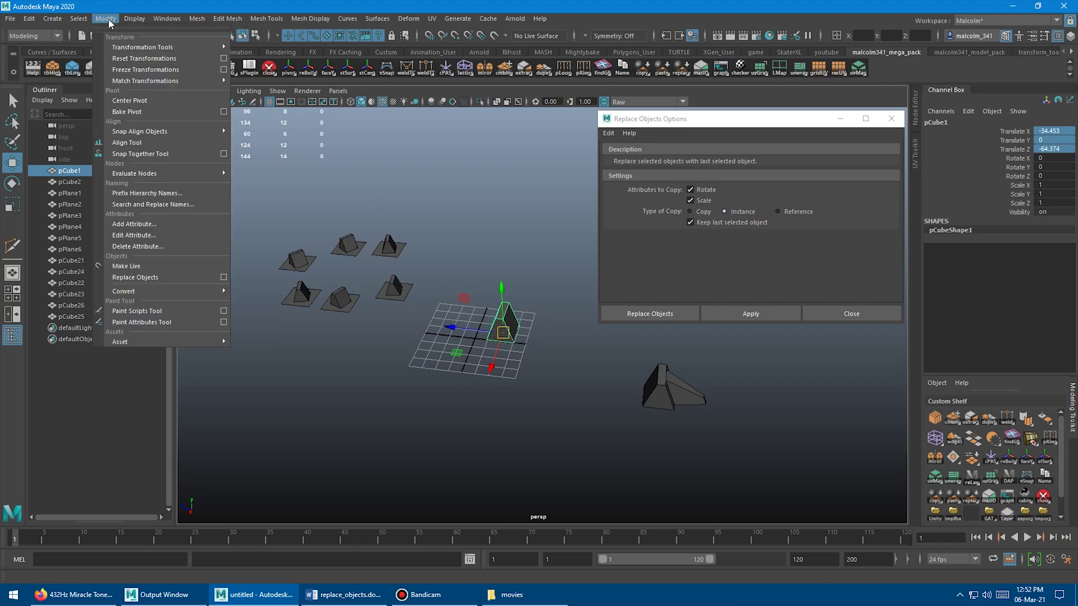
left_click(126, 71)
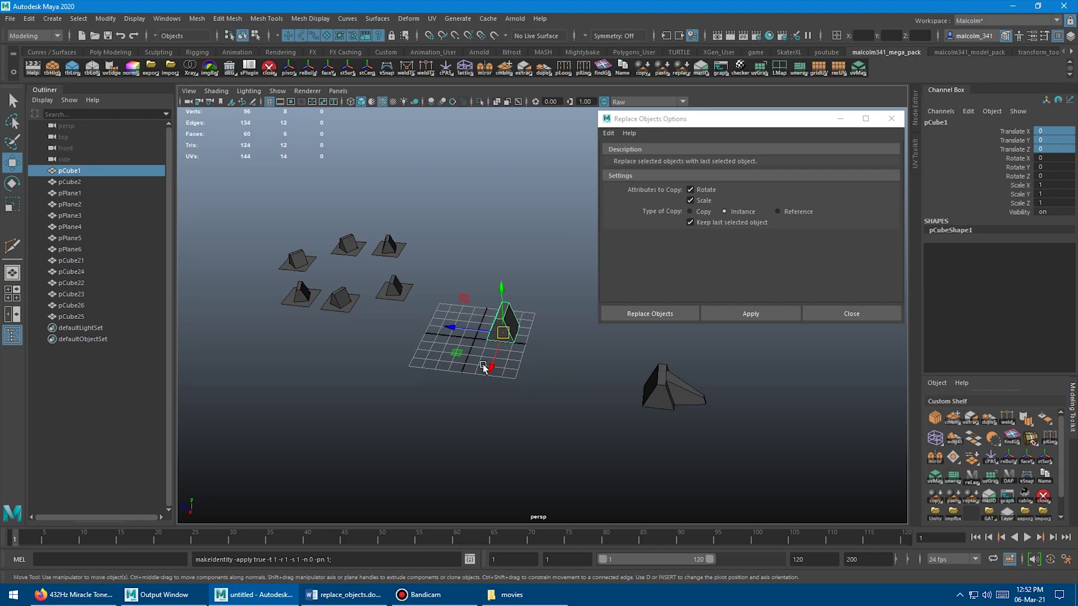
Step: Snap pCube1 to the grid centre and return it to its frozen position by setting the Translate values to 0
left_click_drag(466, 342, 440, 347, "alt")
right_click_drag(440, 346, 544, 363, "alt")
middle_click_drag(540, 362, 447, 364, "alt")
key("x")
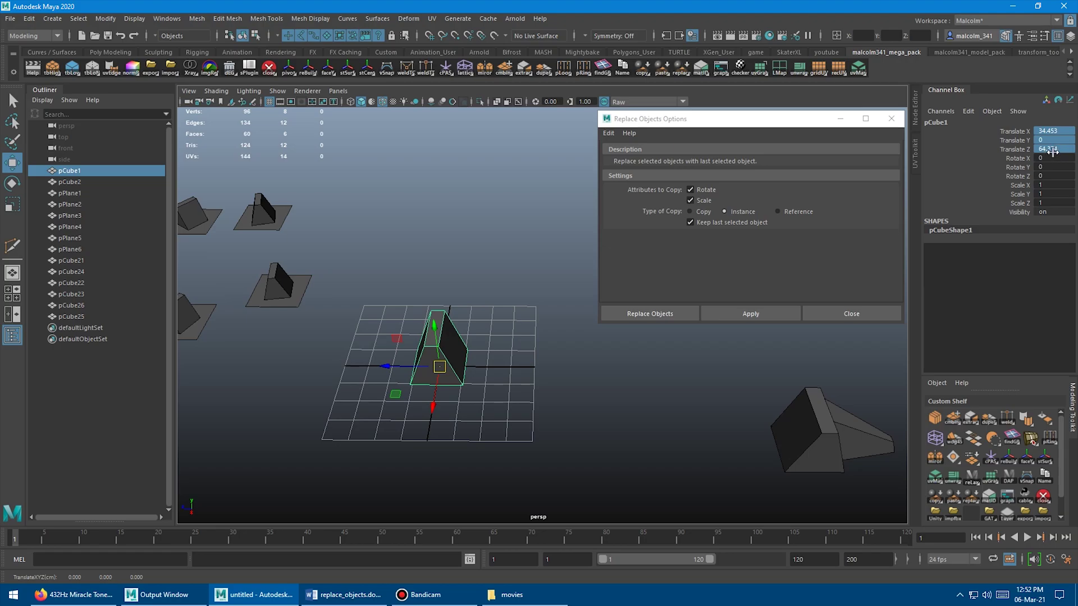
double_click(1060, 133)
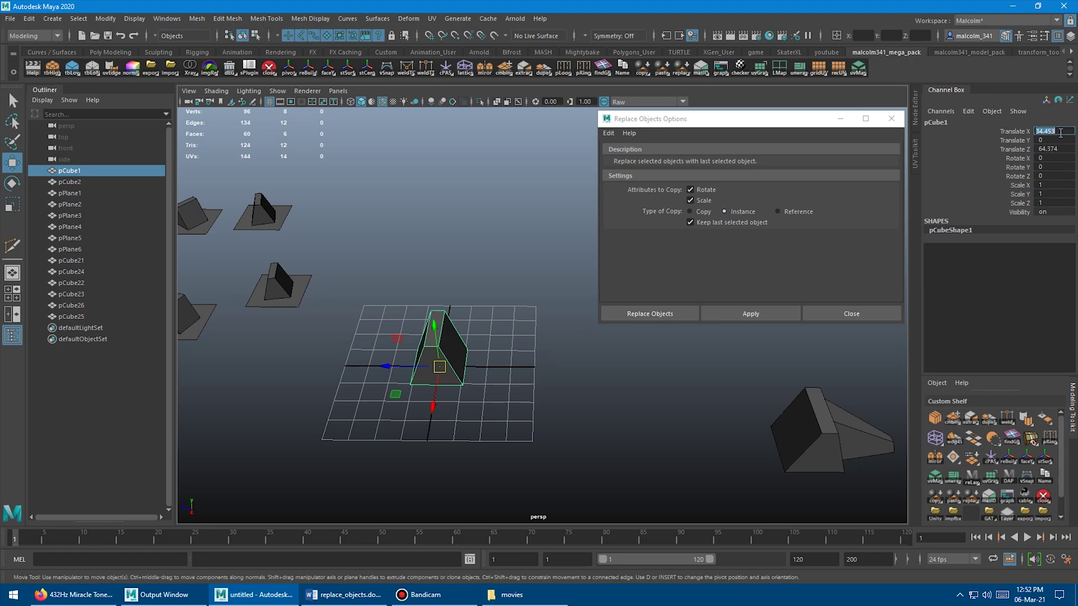
left_click(1060, 148, "shift")
type("0")
key("Return")
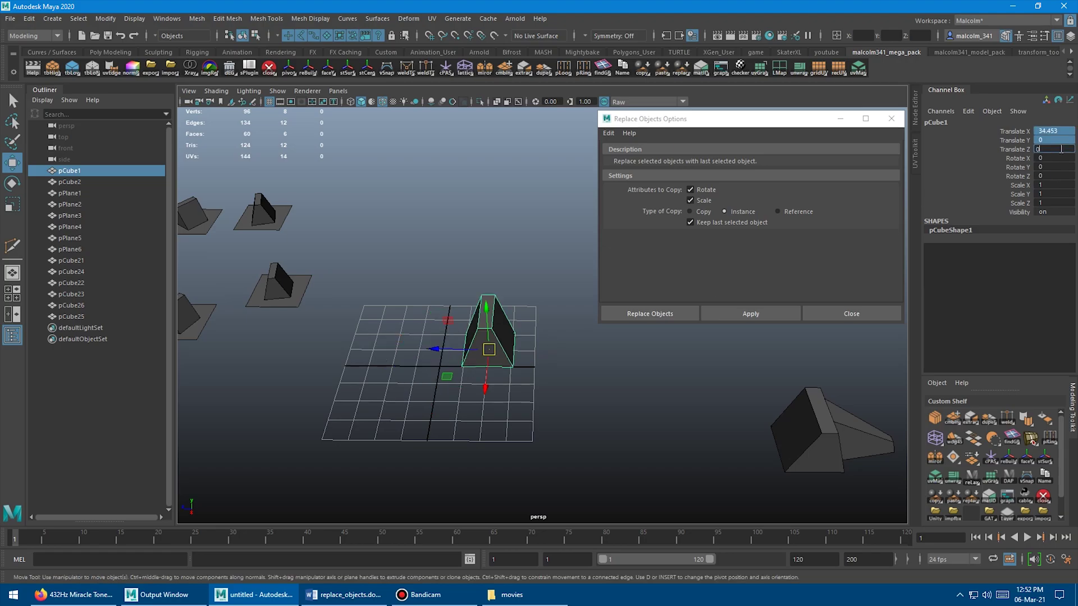
Step: Move pCube1 to about X -29, Z -11.9 on the ground plane and set its Translate values back to 0
right_click_drag(558, 370, 477, 362, "alt")
left_click_drag(477, 362, 449, 367, "alt")
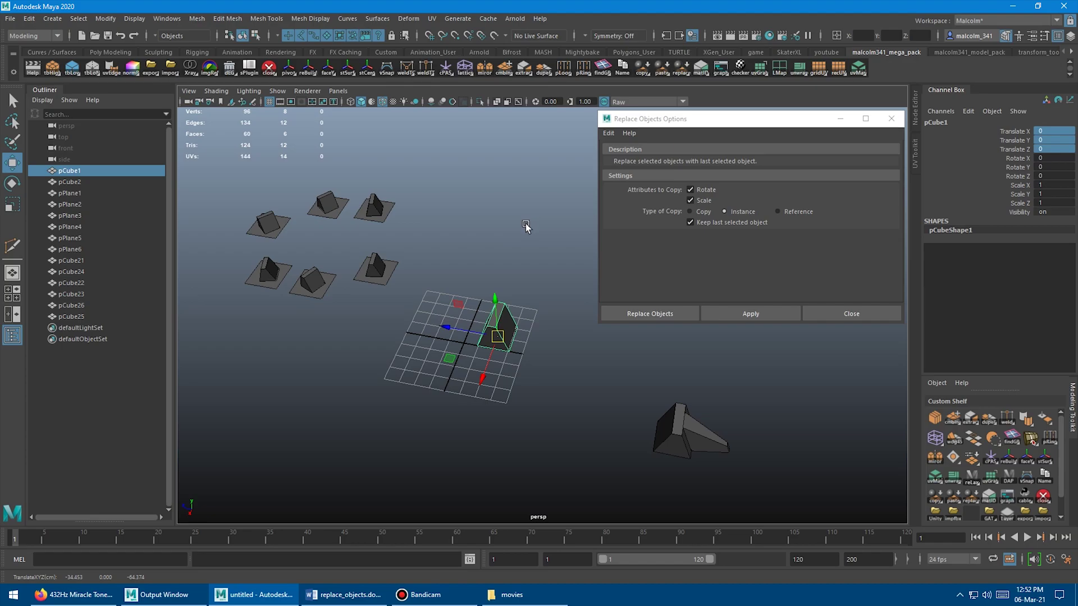
mouse_move(449, 358)
left_mouse_down()
mouse_move(447, 371)
mouse_move(421, 348)
mouse_move(431, 365)
mouse_move(455, 353)
left_mouse_up()
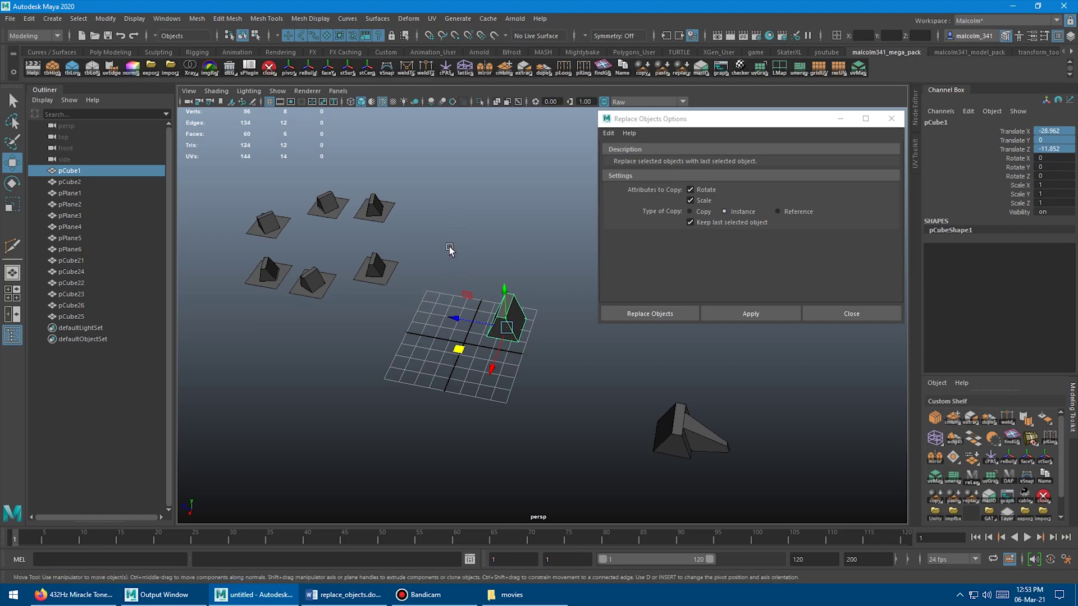
left_click_drag(491, 243, 461, 238, "alt")
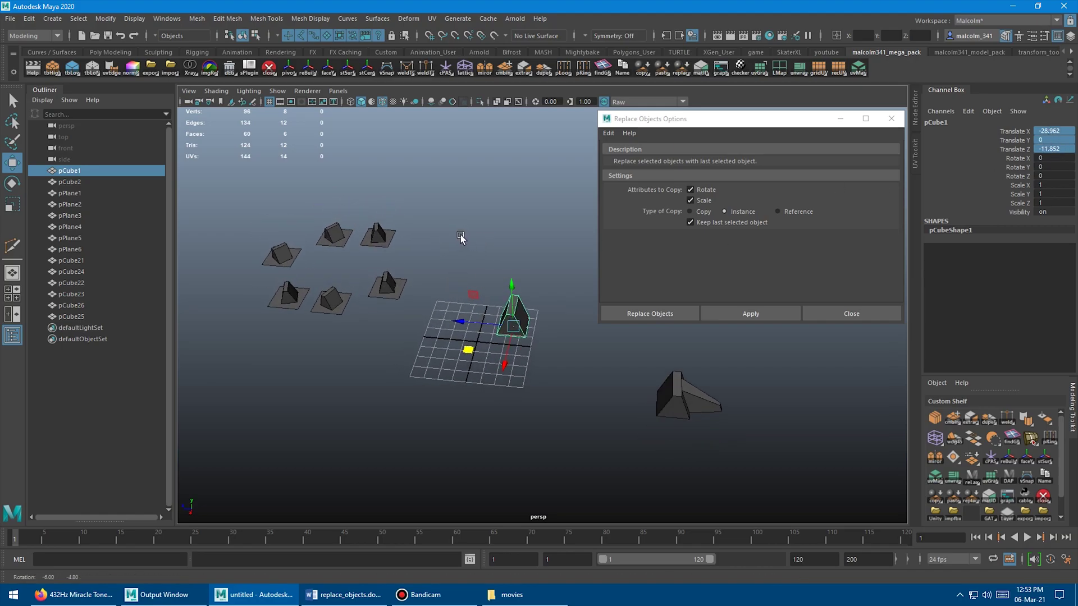
right_click_drag(462, 238, 447, 236, "alt")
key("q")
double_click(1054, 149)
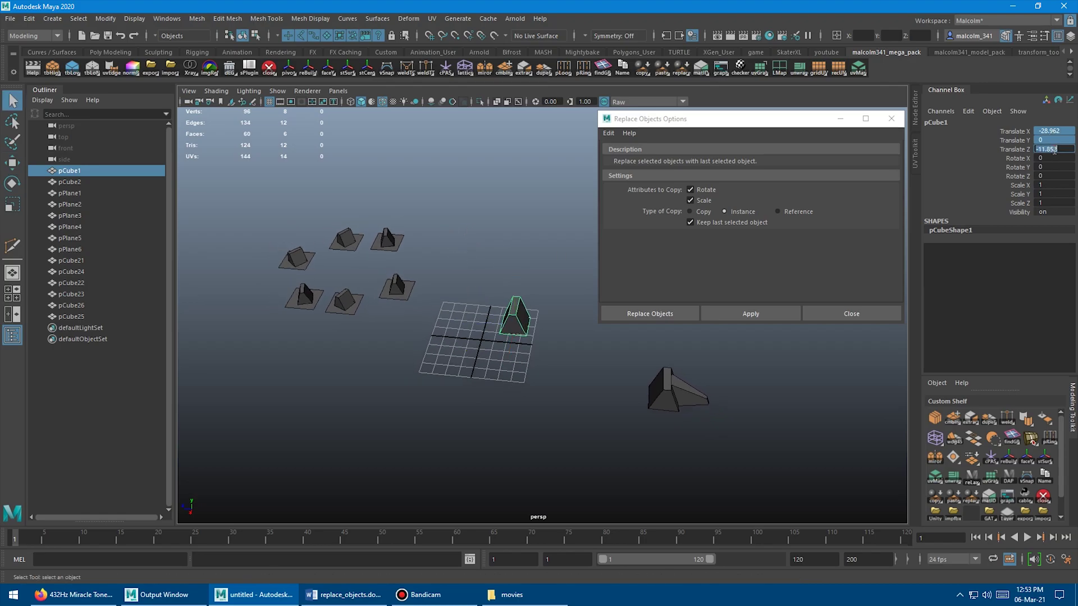
type("0")
key("Return")
Step: Replace the six scattered wedges with copies of pCube1 using Replace Objects with the copy type set to Copy
left_click_drag(445, 385, 359, 371, "alt")
key("w")
key("q")
left_click(276, 254)
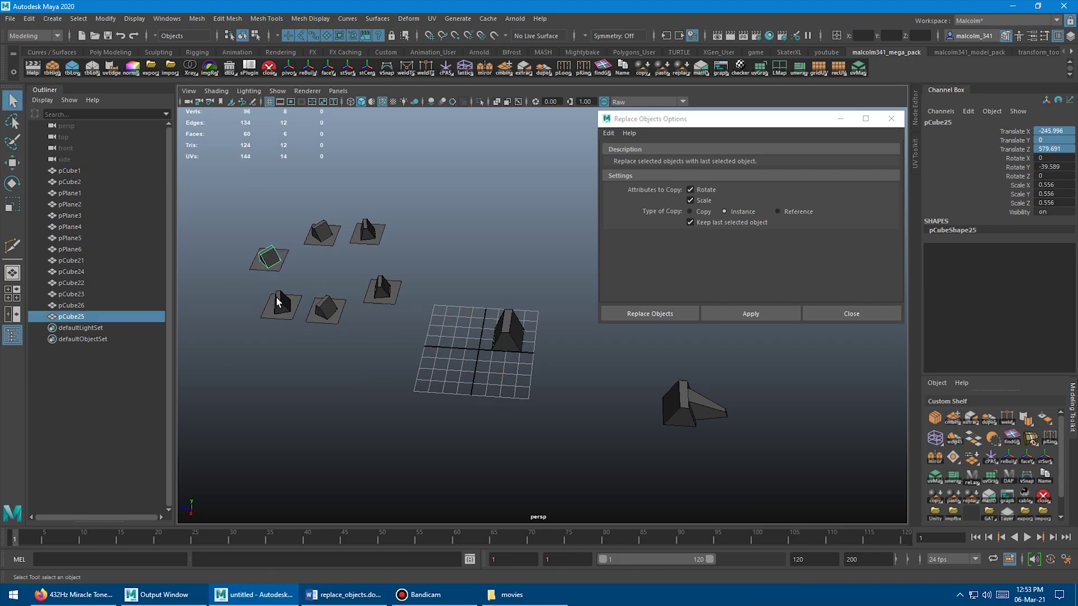
left_click(277, 298, "shift")
left_click(324, 306, "shift")
left_click(321, 236, "shift")
left_click(363, 232, "shift")
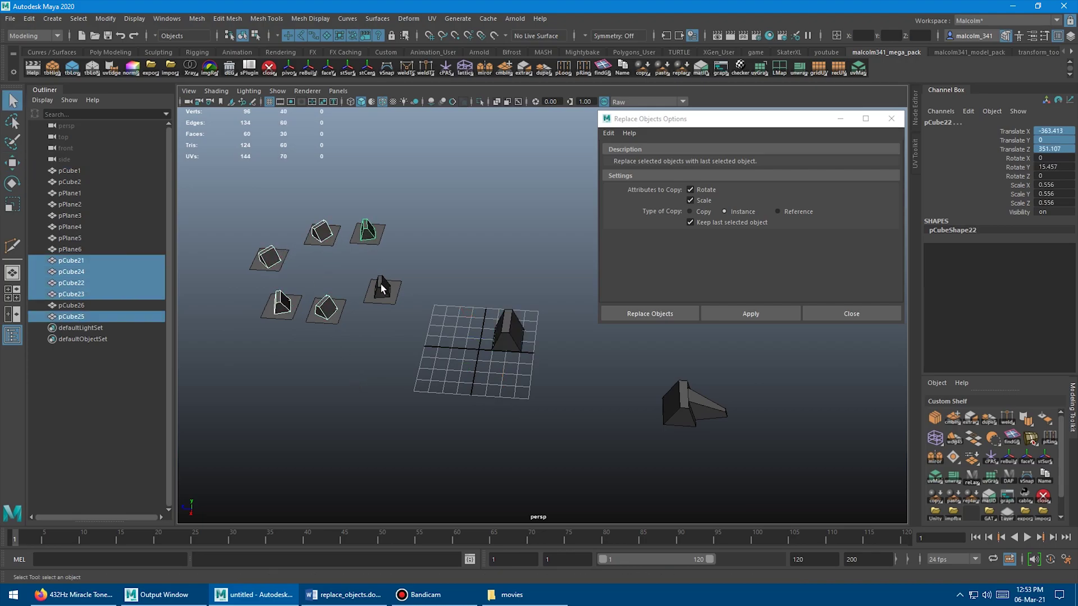
left_click(381, 286, "shift")
left_click(508, 328, "shift")
left_click(691, 212)
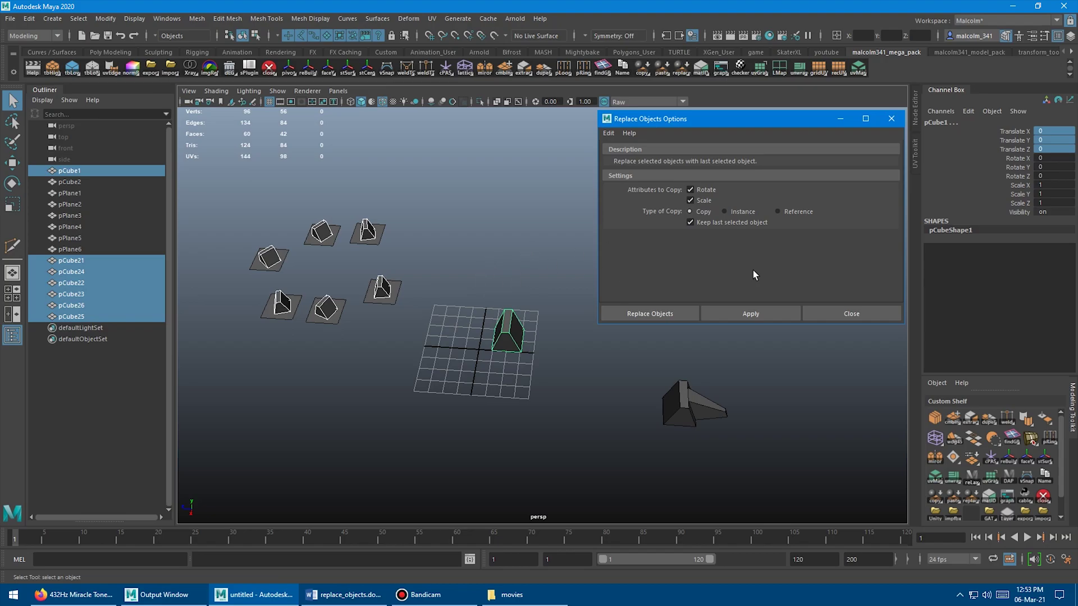
left_click(750, 314)
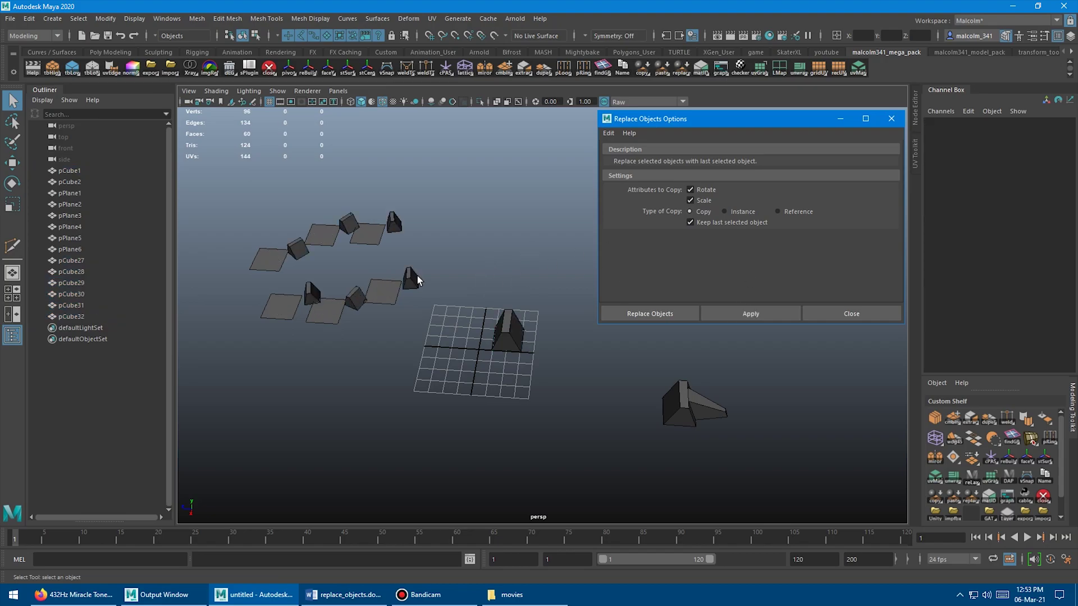
Step: Move pCube1 across the grid to about X 99, Z 127.8 on the ground plane
left_click(512, 326)
key("w")
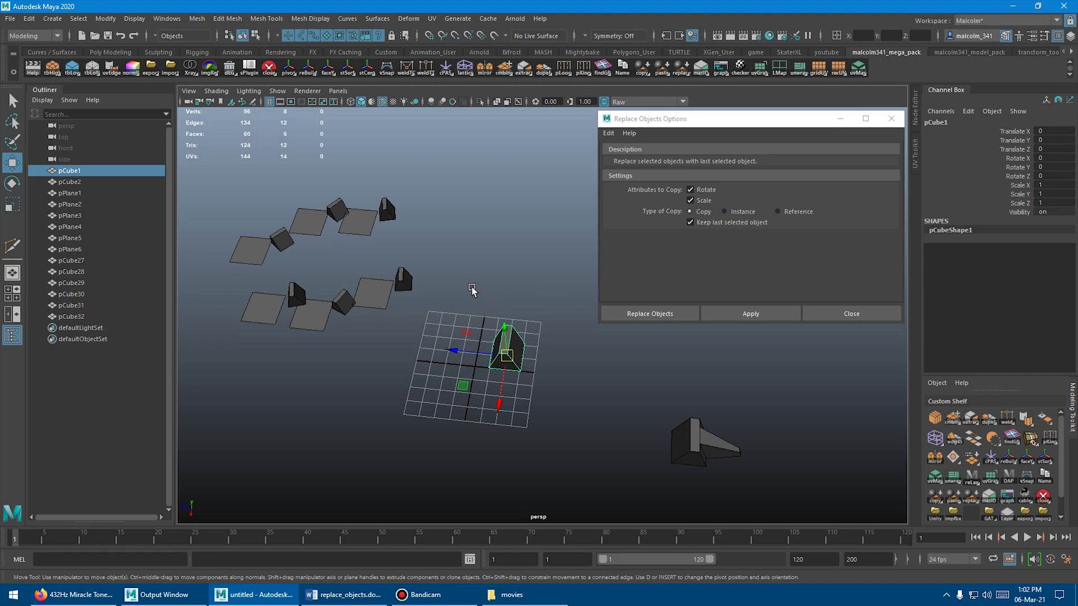
right_click_drag(508, 281, 478, 274, "alt")
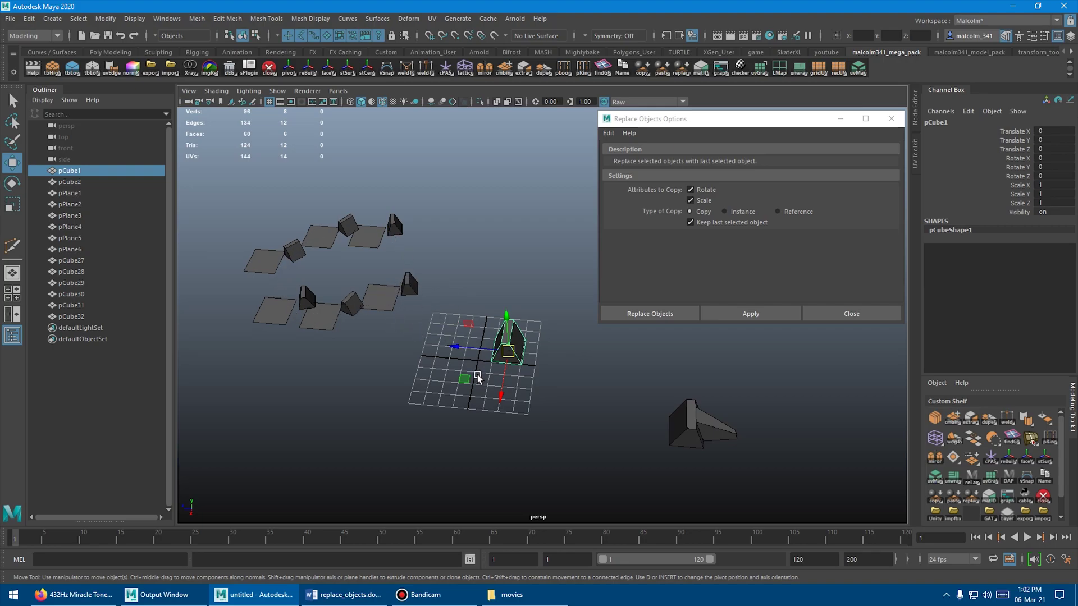
left_click_drag(464, 379, 396, 409)
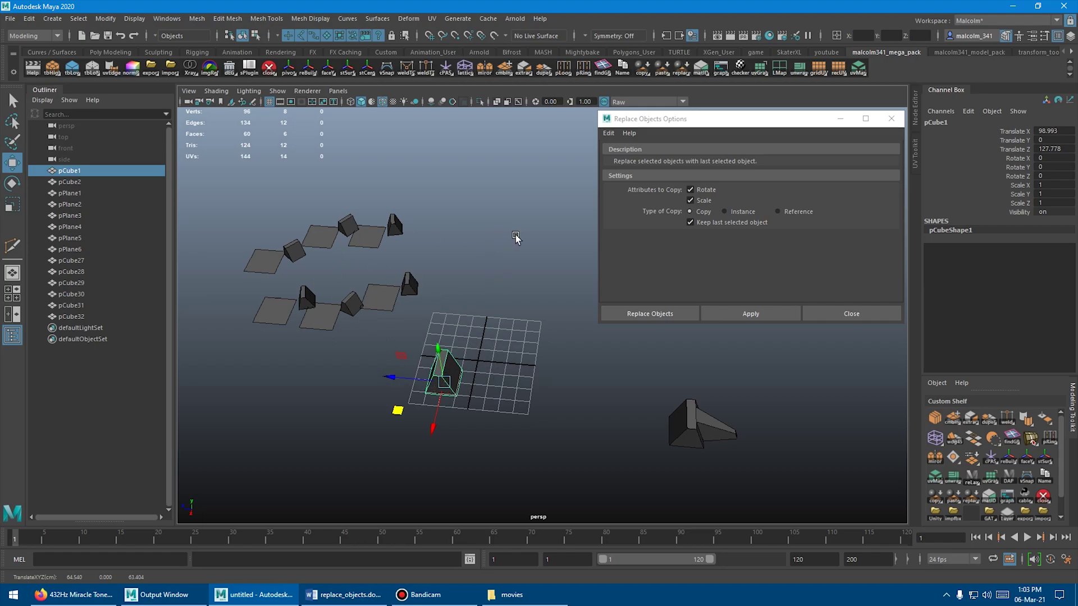
Step: Undo the pCube1 move and the Replace Objects operation to restore the six previous wedges on their planes
key("ctrl+z")
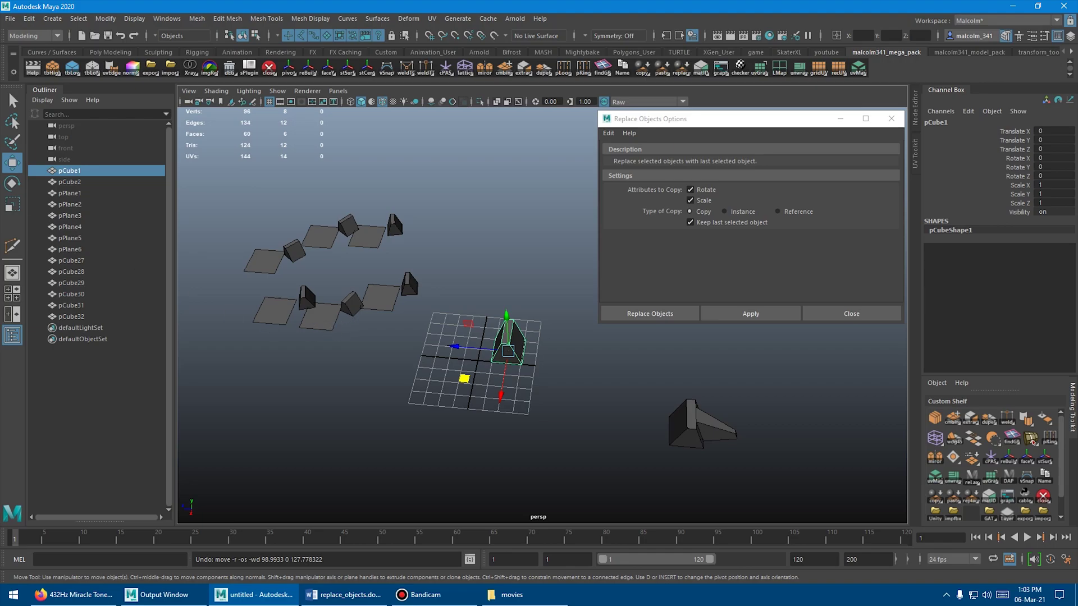
key("ctrl+z")
key("ctrl+z")
key("ctrl+z")
key("ctrl+z")
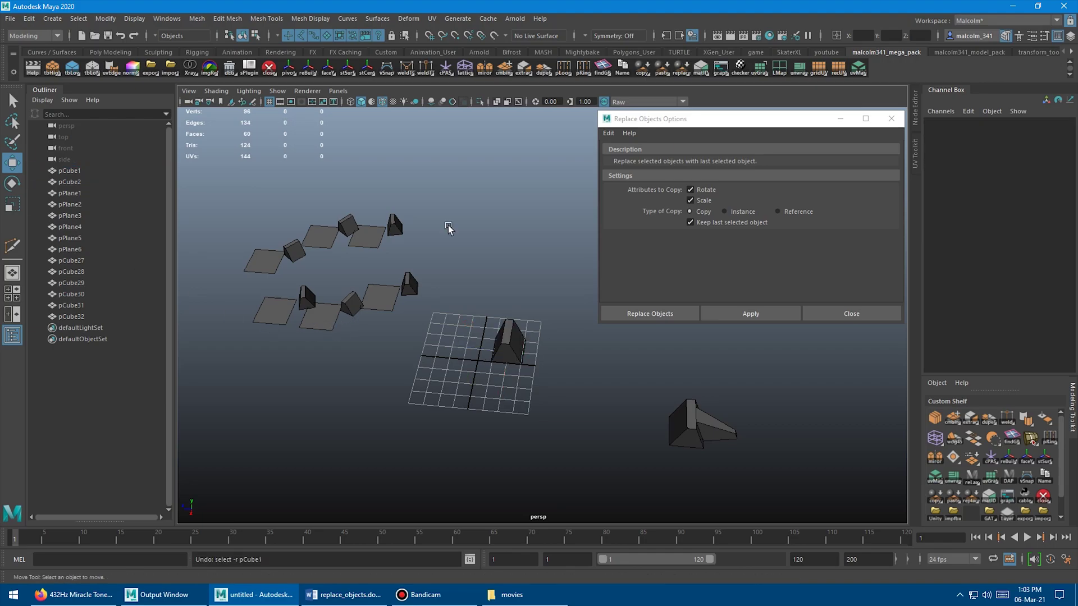
key("ctrl+z")
key("ctrl+z")
key("ctrl+z")
key("ctrl+z")
key("ctrl+z")
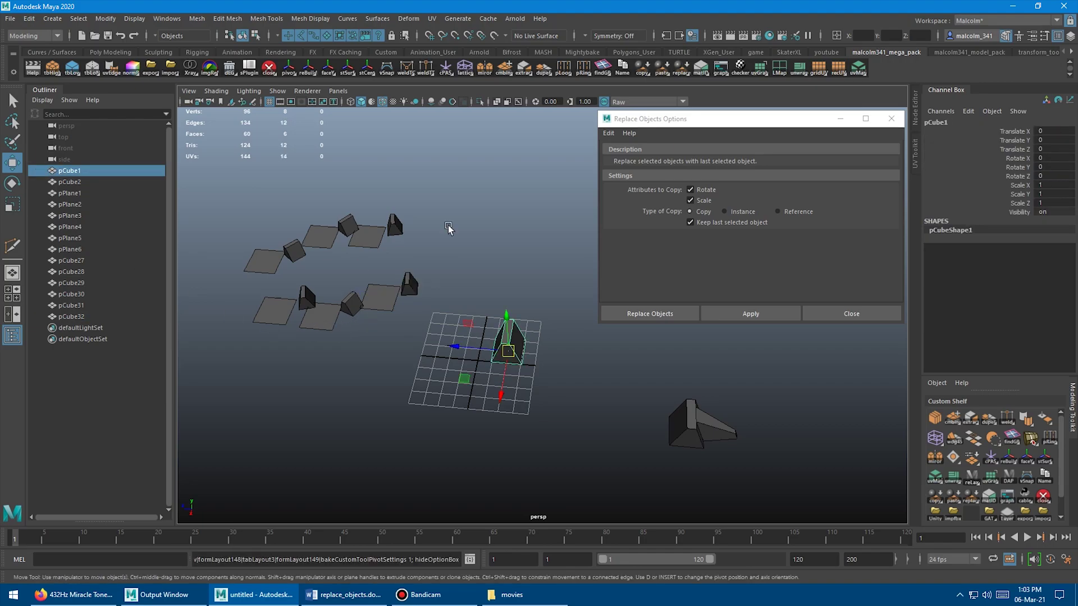
key("ctrl+z")
key("ctrl+z")
key("ctrl+z")
key("ctrl+z")
key("ctrl+z")
key("ctrl+z")
key("ctrl+z")
key("ctrl+z")
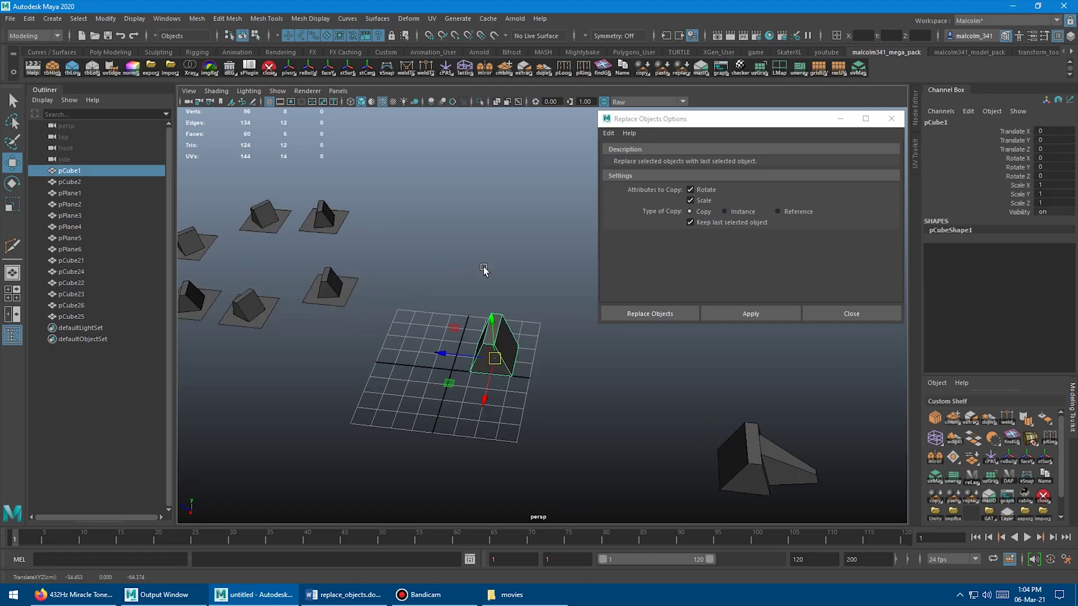
Step: Raise the far upper edge of pCube1 to make the wedge taller and return to object mode
left_click_drag(483, 269, 503, 249, "alt")
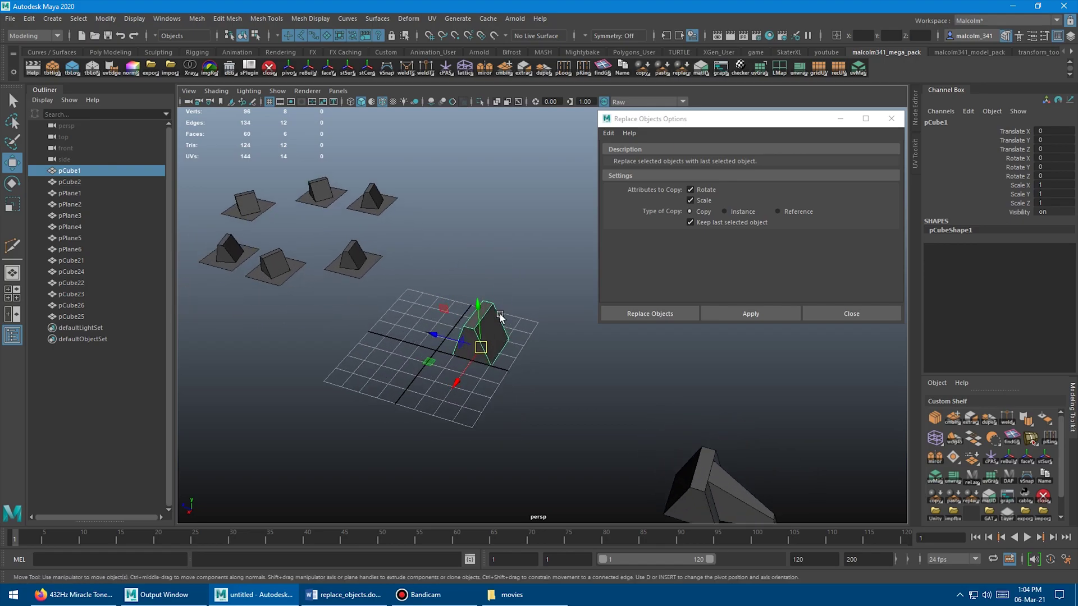
left_click_drag(505, 287, 382, 279, "alt")
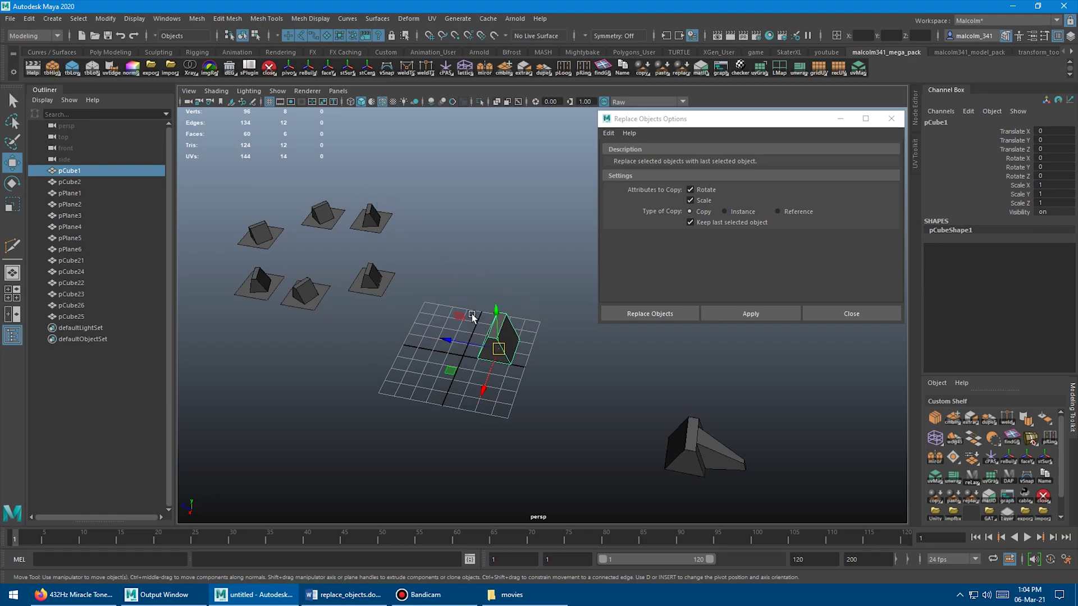
scroll(458, 258, "up", 5)
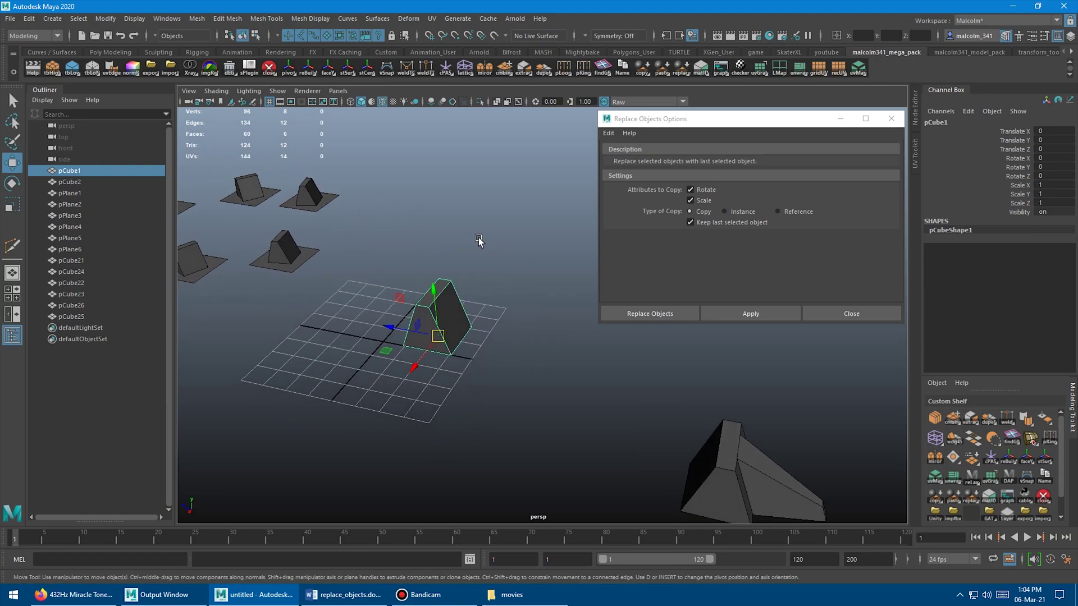
right_click_drag(430, 283, 440, 257)
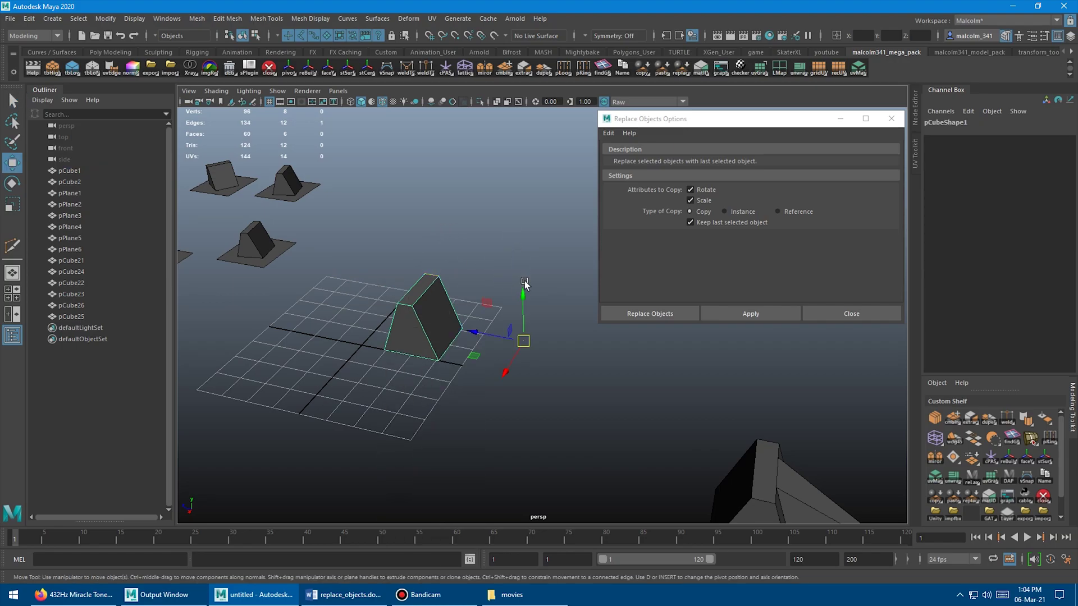
left_click_drag(523, 295, 523, 254)
key("d")
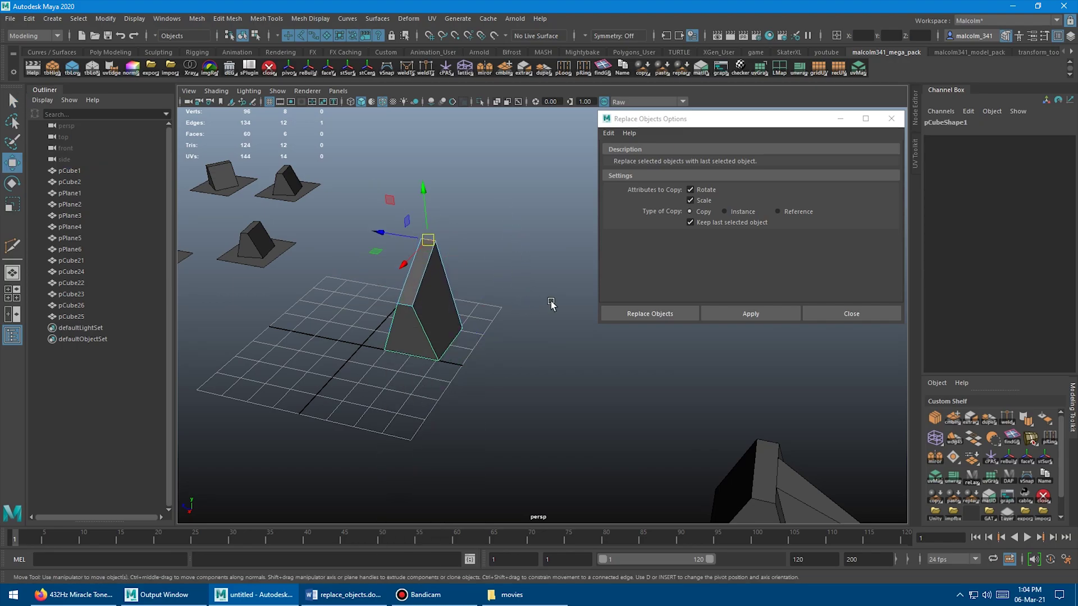
right_click_drag(551, 303, 487, 336, "alt")
key("F8")
left_click_drag(533, 306, 493, 277, "alt")
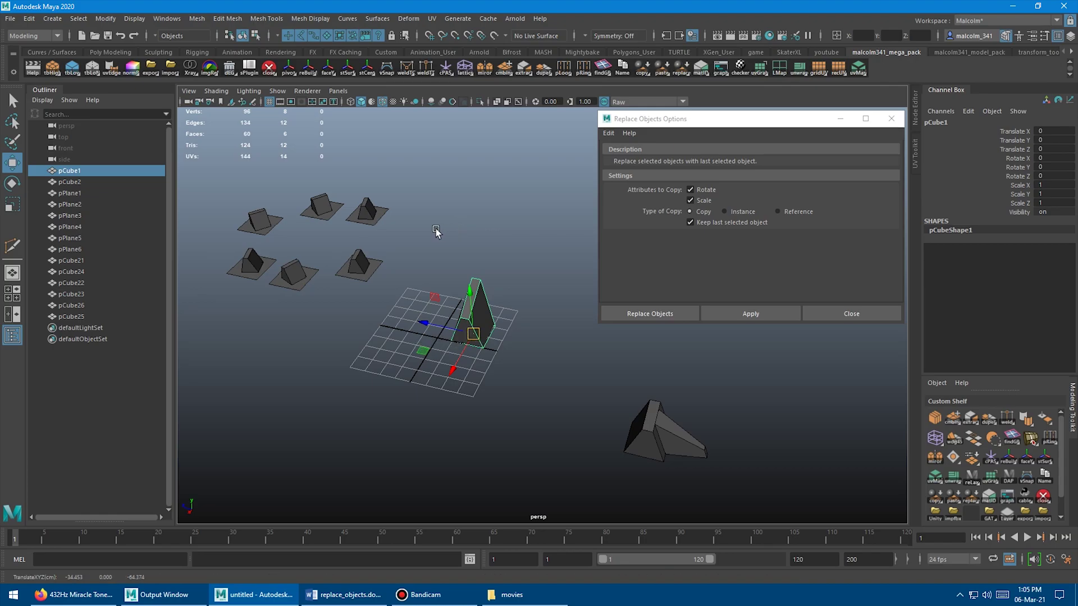
Step: Try moving pCube1 a short distance along the ground plane and undo the move
left_click_drag(436, 231, 486, 235, "alt")
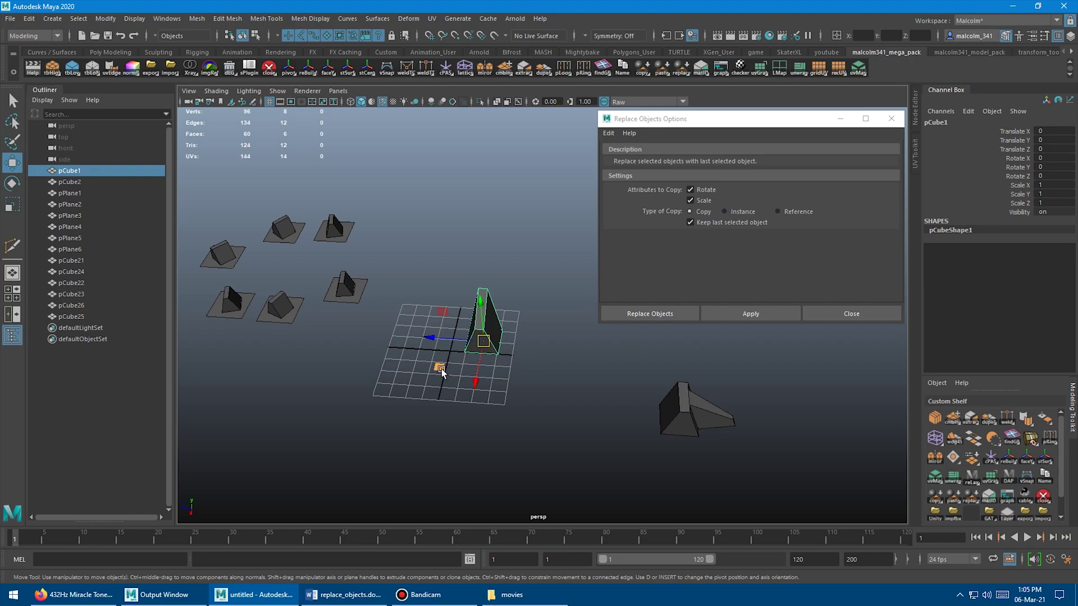
left_click_drag(439, 367, 400, 377)
key("ctrl+z")
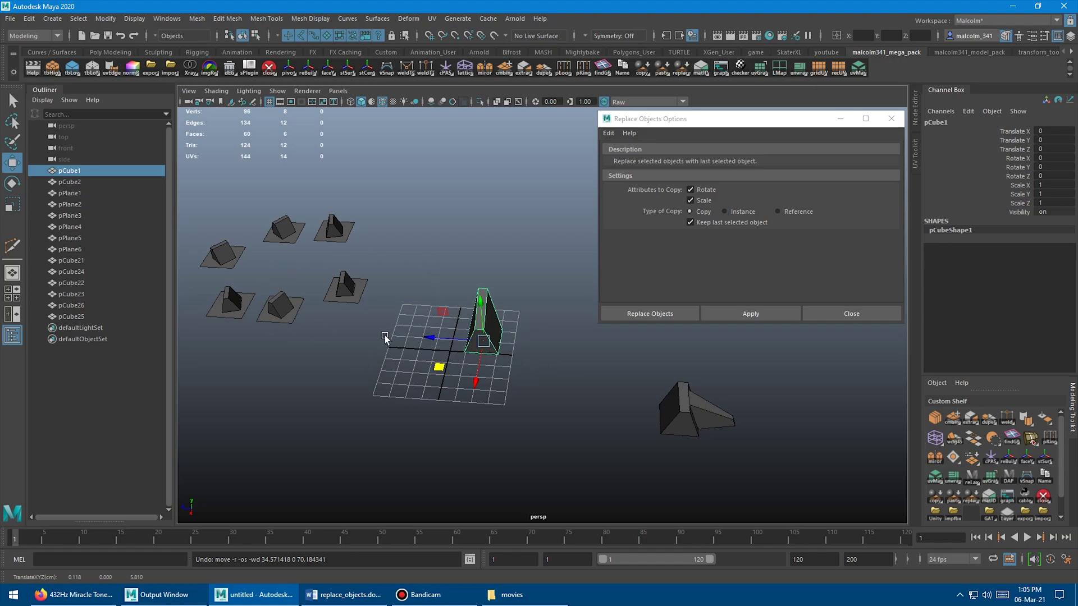
Step: Bake the pivot of pCube1 so its Translate values reflect its real offset from the world origin
right_click_drag(528, 298, 573, 315, "alt")
left_click_drag(572, 315, 532, 344, "alt")
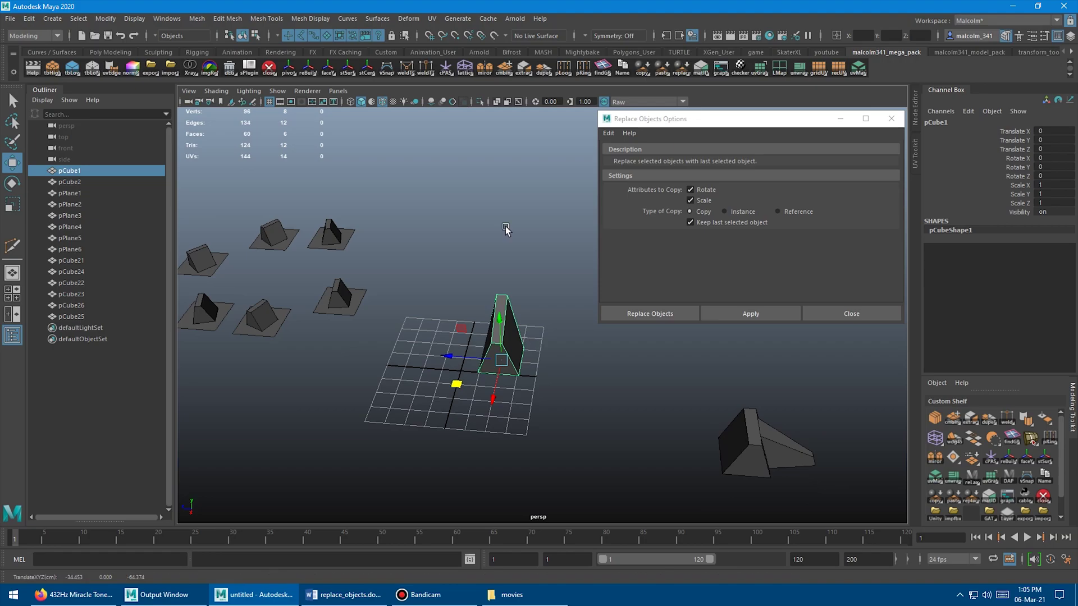
left_click_drag(465, 234, 499, 224, "alt")
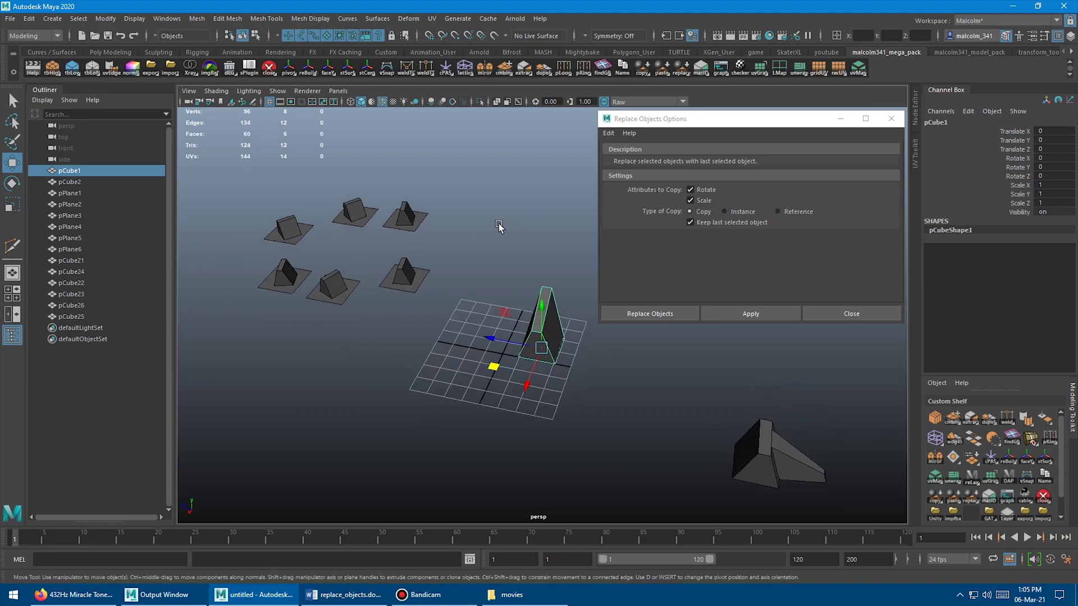
left_click_drag(513, 281, 497, 256, "alt")
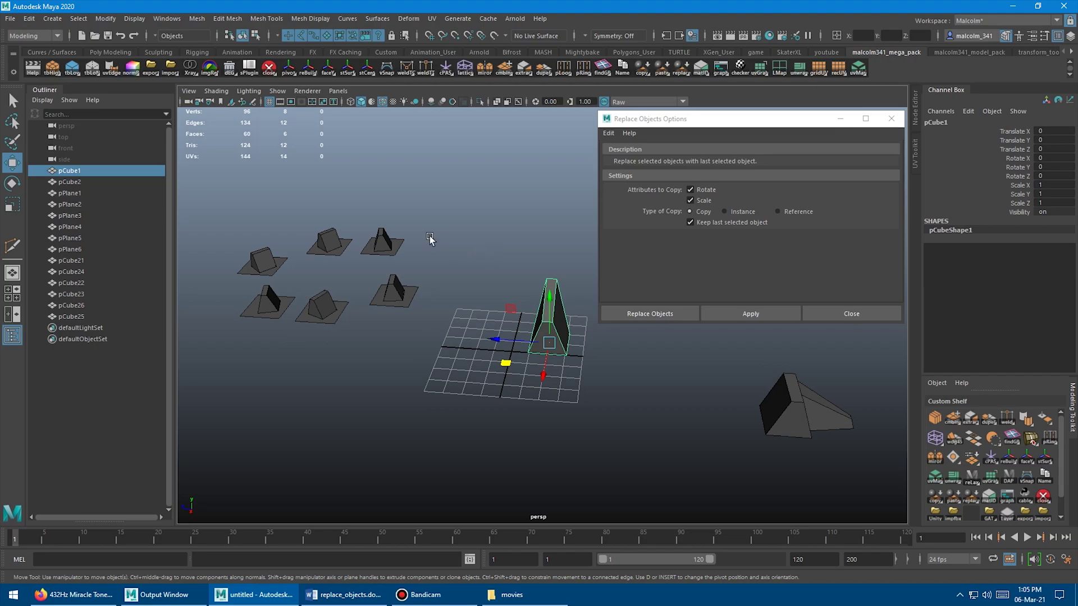
left_click(104, 20)
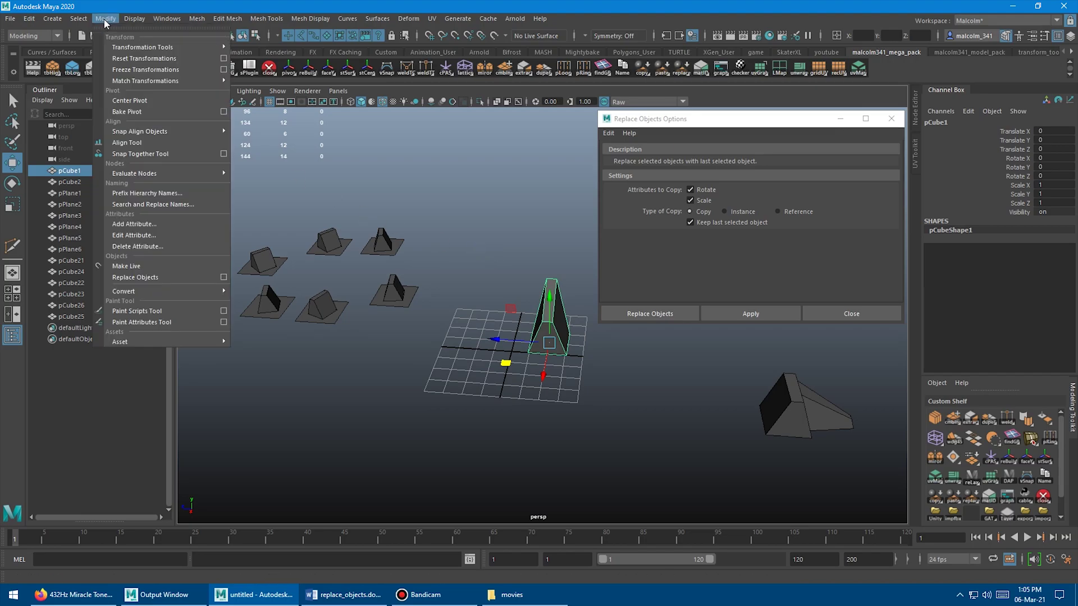
left_click(153, 110)
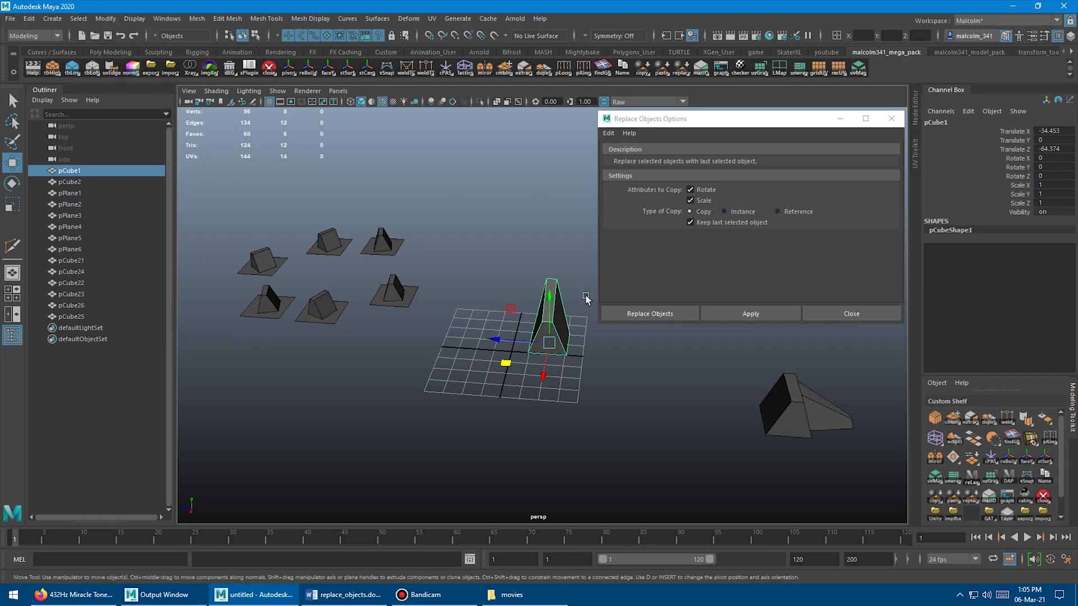
Step: Try moving pCube1 a short distance along the ground plane and undo the move
middle_click_drag(450, 252, 423, 252, "alt")
mouse_move(452, 255)
left_mouse_down("alt")
mouse_move(465, 256)
mouse_move(458, 272)
left_mouse_up("alt")
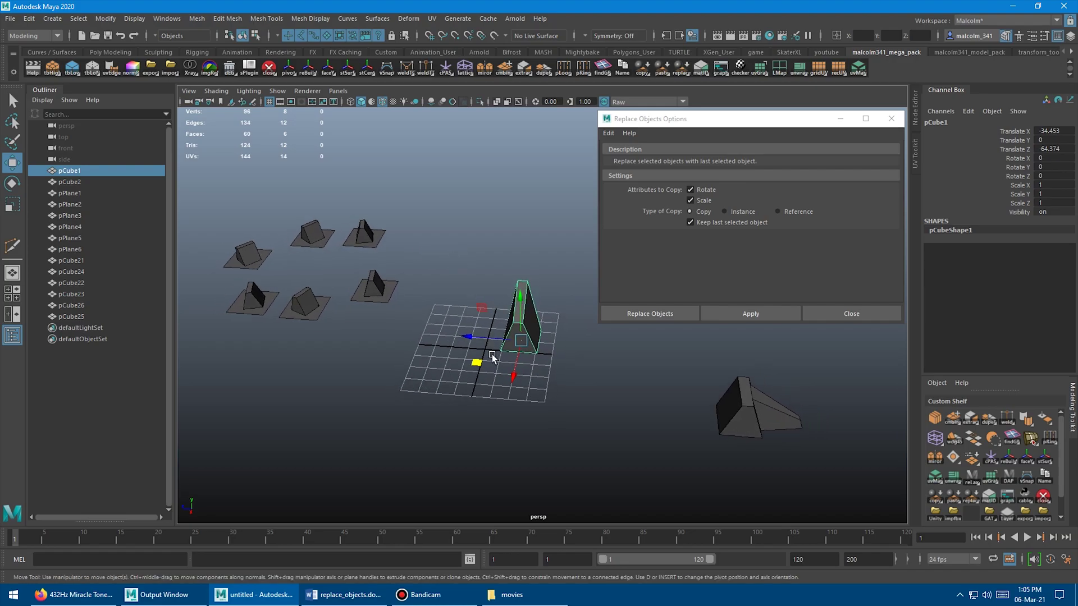
mouse_move(492, 357)
left_mouse_down()
mouse_move(446, 369)
mouse_move(474, 362)
left_mouse_up()
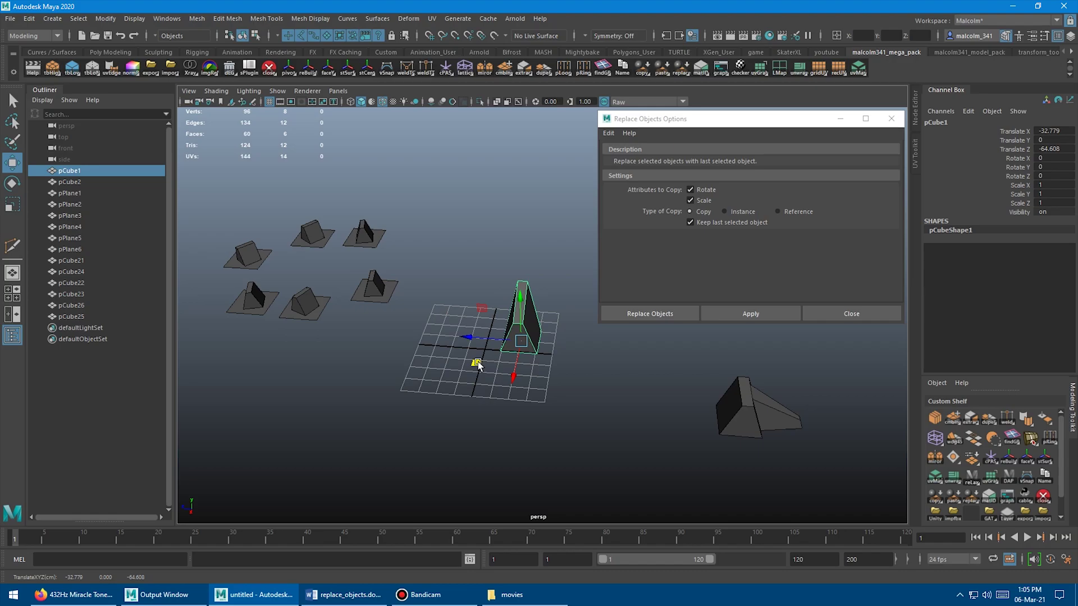
key("ctrl+z")
key("ctrl+z")
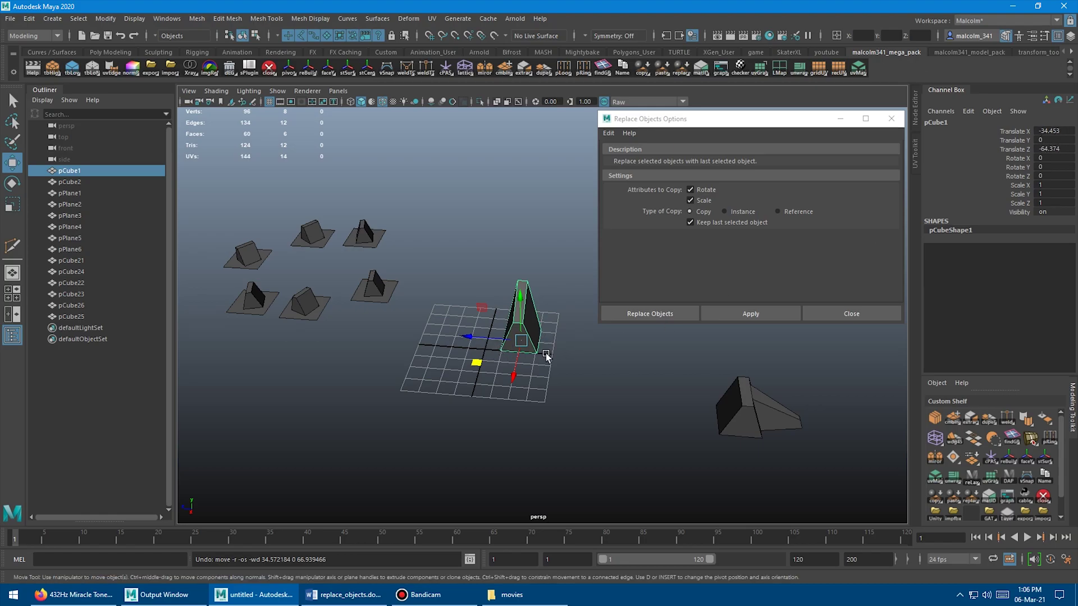
Step: Set pCube1's Translate X, Y and Z to 0 and move it off along the ground plane to about X -61.4, Z -116.7
left_click_drag(565, 363, 540, 360, "alt")
left_click_drag(1053, 130, 1063, 148)
type("0")
key("Return")
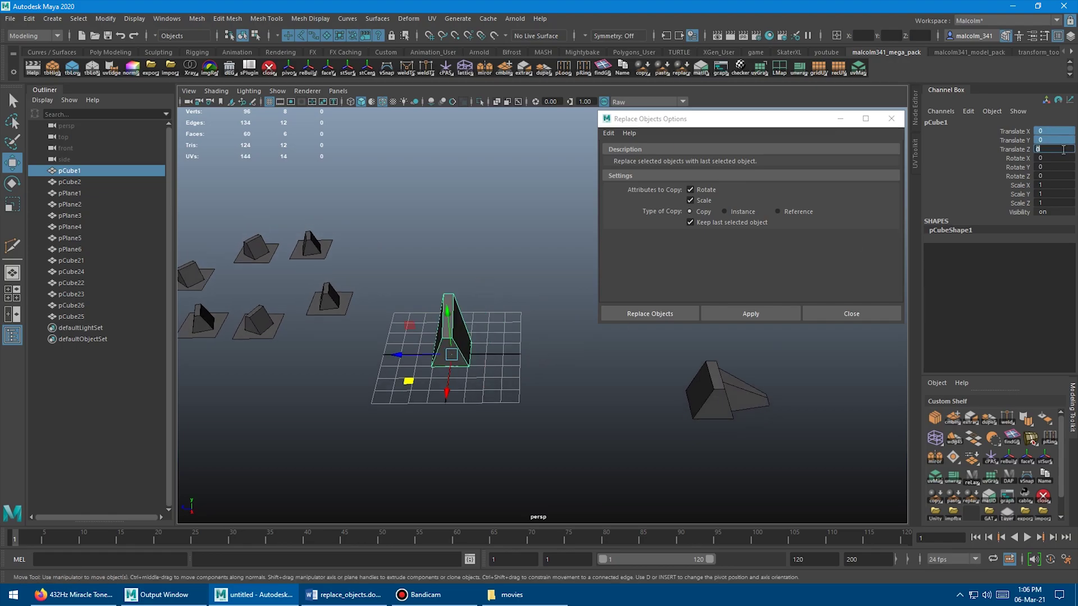
left_click_drag(510, 369, 523, 373, "alt")
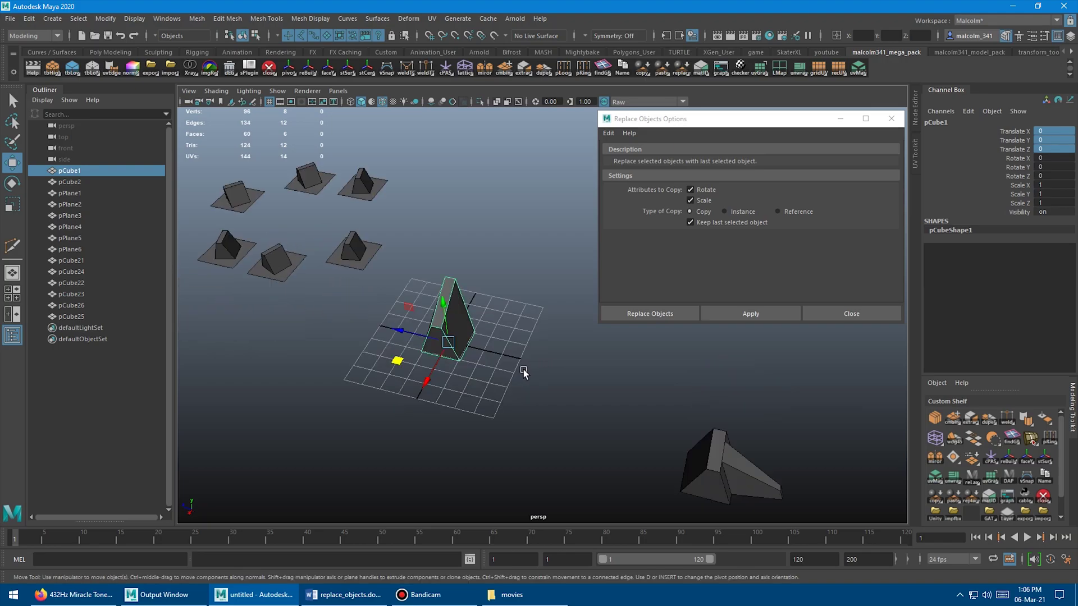
left_click_drag(397, 359, 506, 322)
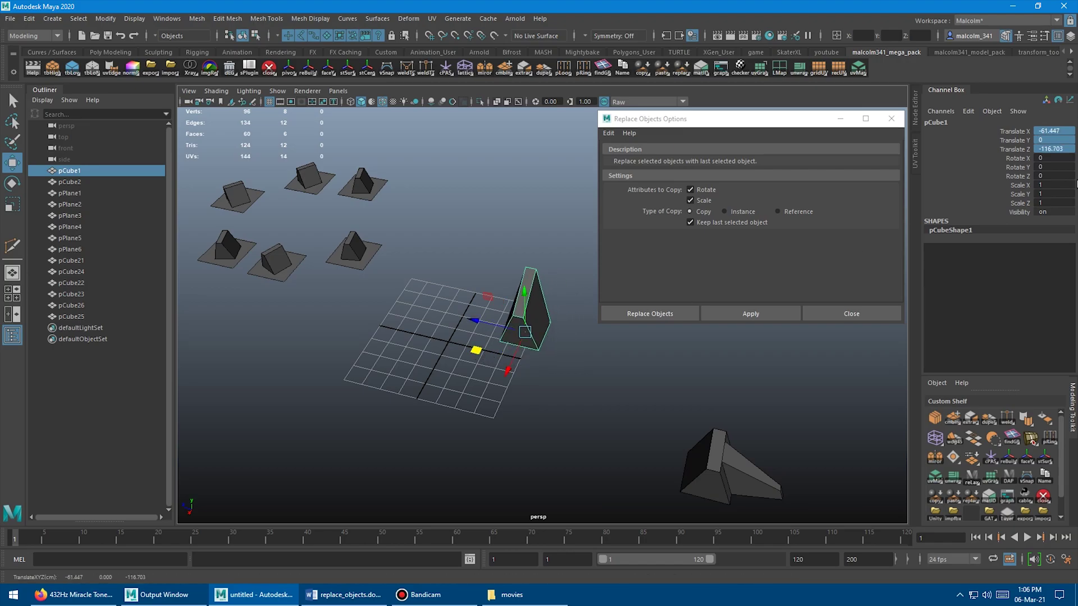
Step: Reset pCube1's Translate values to 0 and move it along the ground plane to about X -5, Z -59
left_click(1060, 149)
type("0")
key("Return")
left_click_drag(397, 360, 551, 341)
scroll(551, 341, "down", 1)
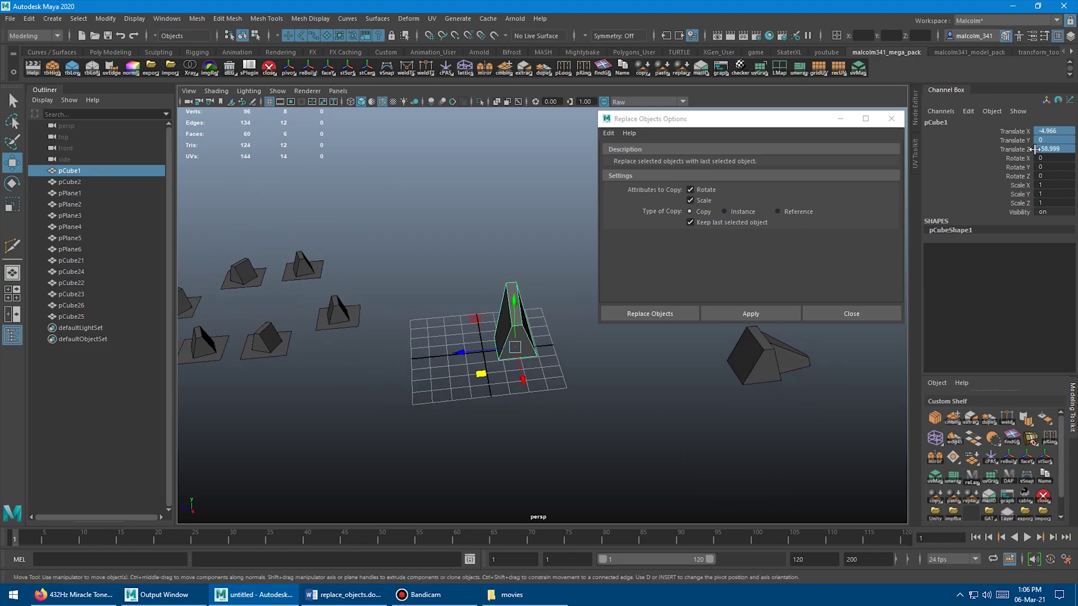
Step: Replace the six small wedges on the planes with copies of pCube1, keeping Rotate and Scale as the attributes to copy
left_click_drag(471, 269, 353, 238, "alt")
key("q")
left_click(319, 228)
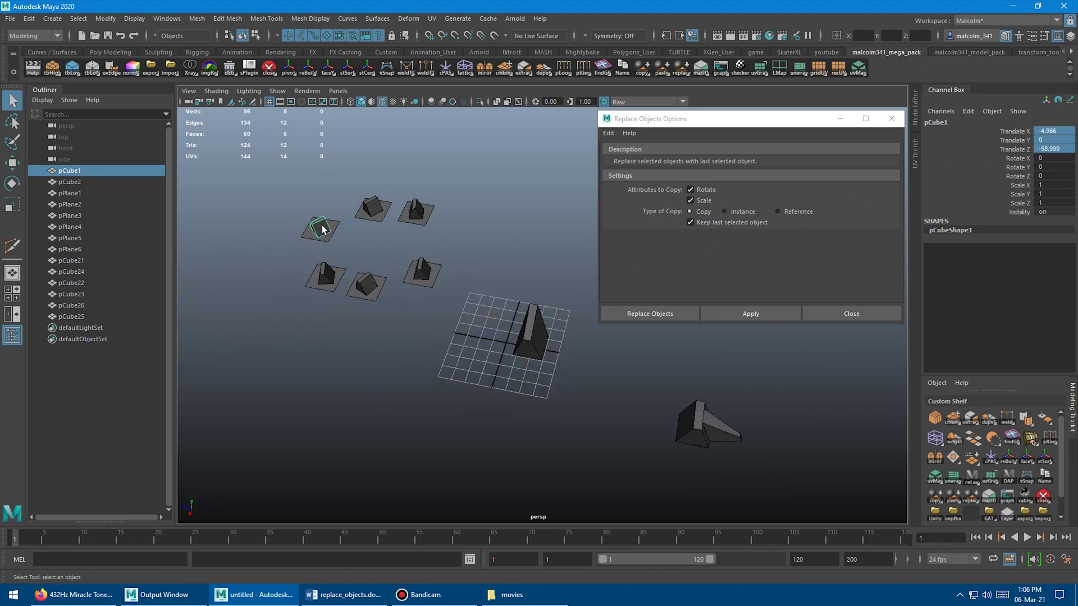
left_click(372, 208, "shift")
left_click(416, 214, "shift")
left_click(422, 272, "shift")
left_click(367, 285, "shift")
left_click(325, 273, "shift")
left_click(529, 329, "shift")
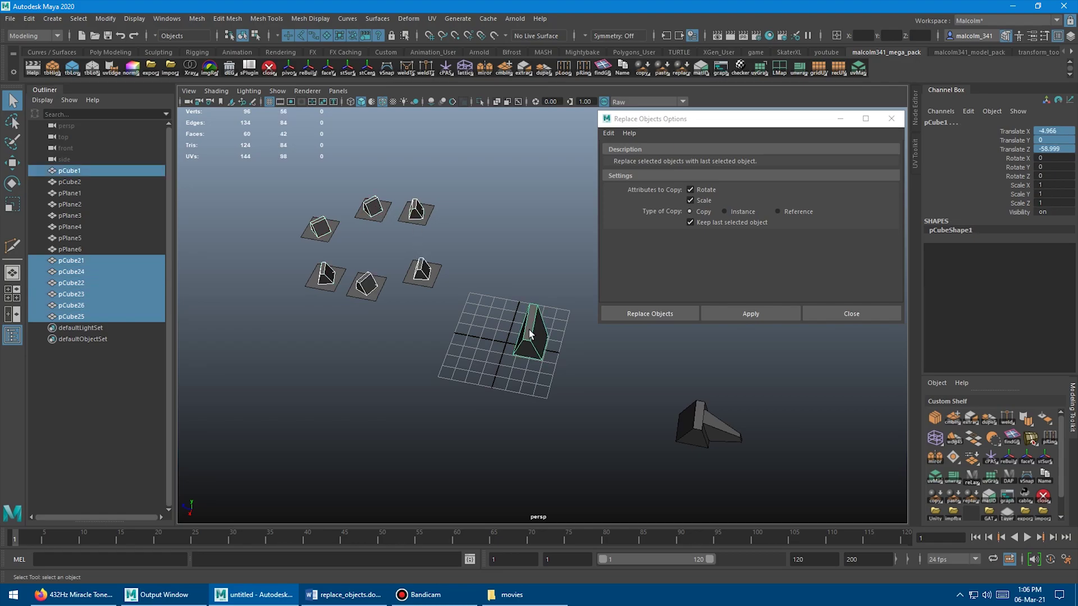
middle_click_drag(486, 284, 461, 292, "alt")
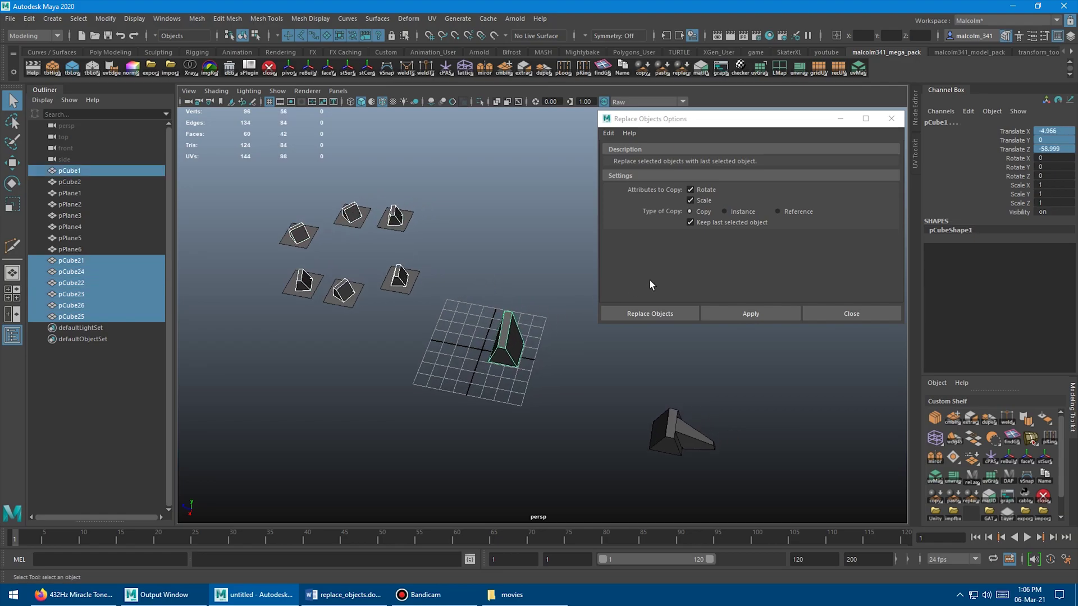
left_click(733, 315)
right_click_drag(463, 266, 521, 260, "alt")
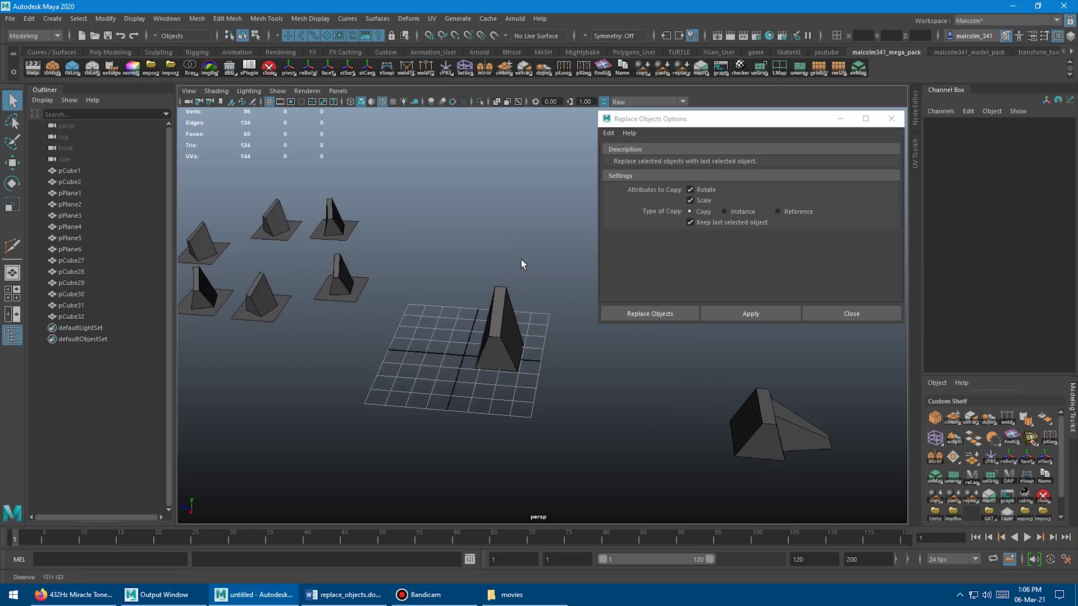
Step: Adjust the shape of pCube1 in vertex mode, then leave component mode and clear the selection
scroll(521, 259, "up", 2)
left_click_drag(454, 274, 443, 277, "alt")
scroll(443, 277, "down", 1)
left_click(509, 306)
right_click_drag(509, 299, 483, 301)
key("w")
left_click_drag(488, 311, 465, 331)
scroll(507, 350, "down", 1)
key("alt+d")
Step: Replace the six wedges on the planes with fresh copies of the reshaped pCube1
key("q")
left_click(316, 224)
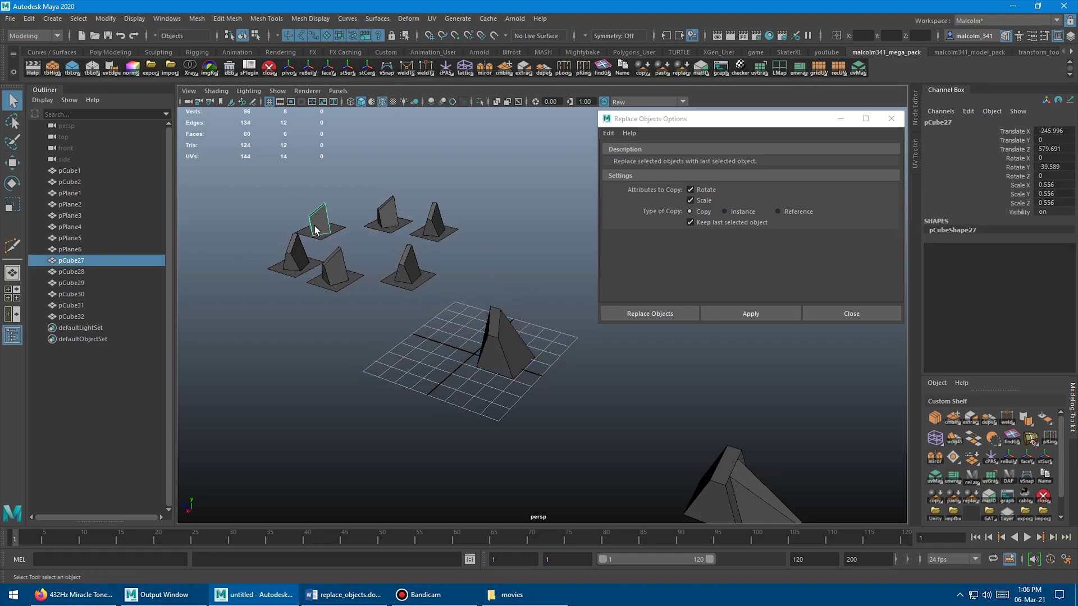
left_click(296, 256, "shift")
left_click(332, 269, "shift")
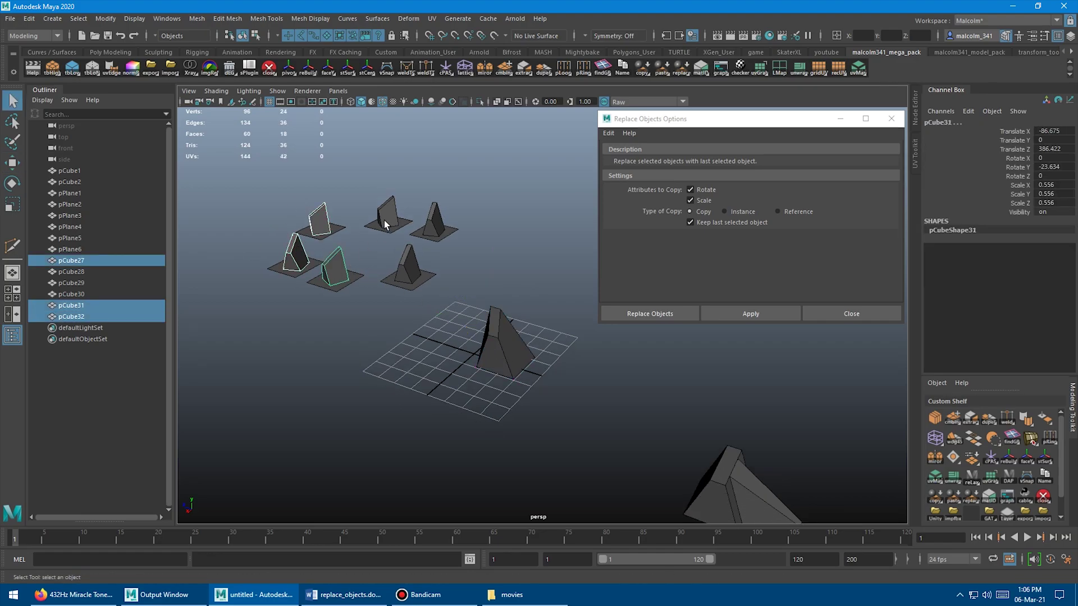
left_click(753, 312)
left_click_drag(381, 228, 342, 248, "alt")
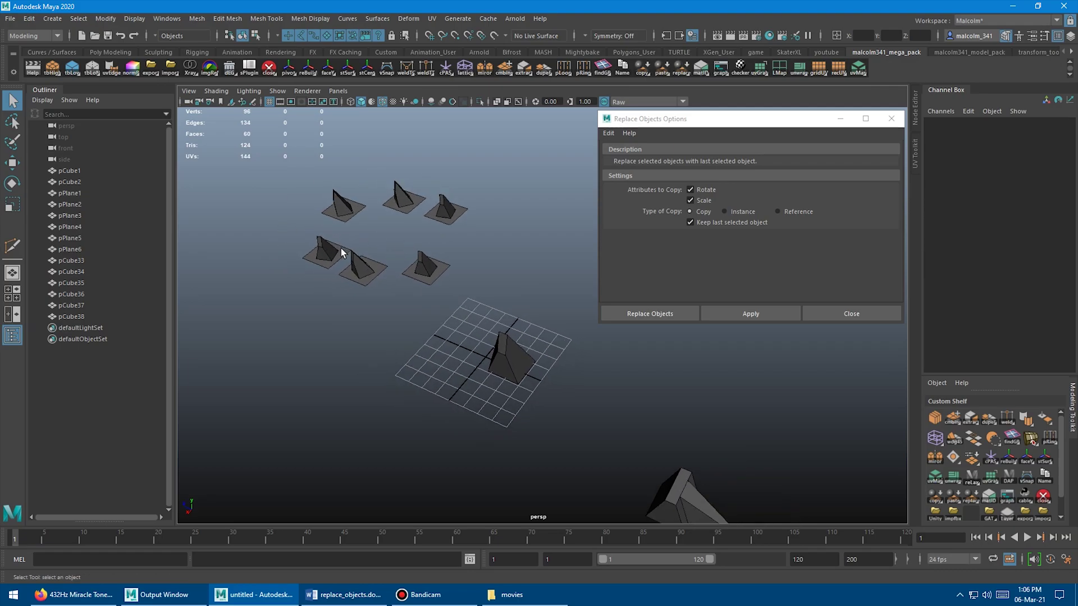
Step: Select all six wedges on the planes and tilt them together to about -53.6° in Rotate X
left_click(329, 250)
left_click(343, 207, "shift")
left_click(363, 261, "shift")
left_click(407, 203, "shift")
left_click(447, 217, "shift")
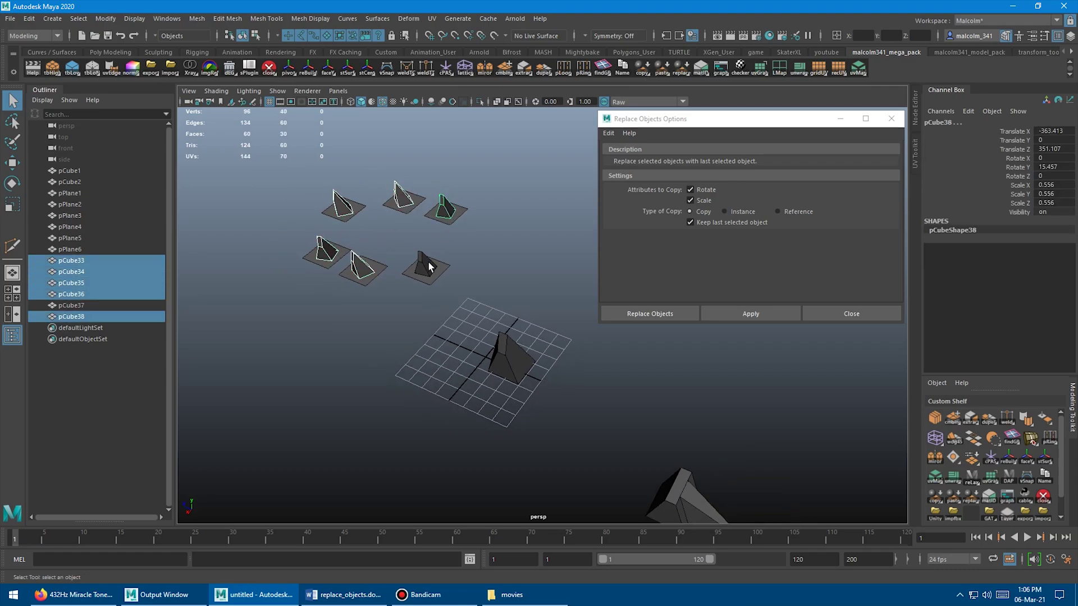
left_click(425, 267, "shift")
key("e")
left_click_drag(490, 263, 350, 227)
right_click_drag(350, 227, 331, 223, "alt")
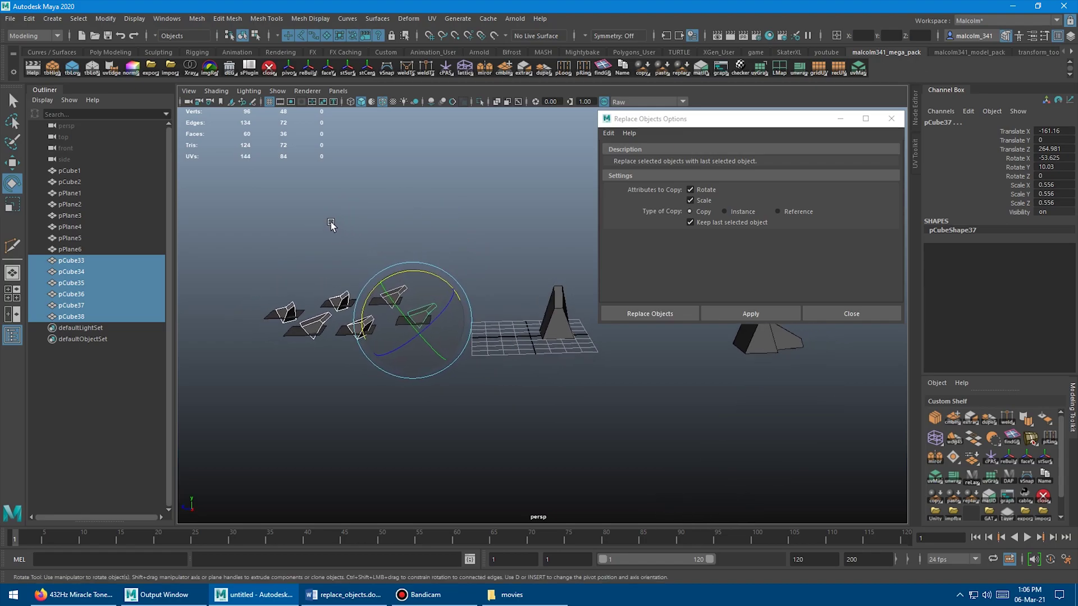
Step: Replace the six tilted wedges with copies of pCube2, keeping their rotation and scale
key("q")
right_click_drag(441, 279, 382, 273, "alt")
middle_click_drag(449, 274, 343, 268, "alt")
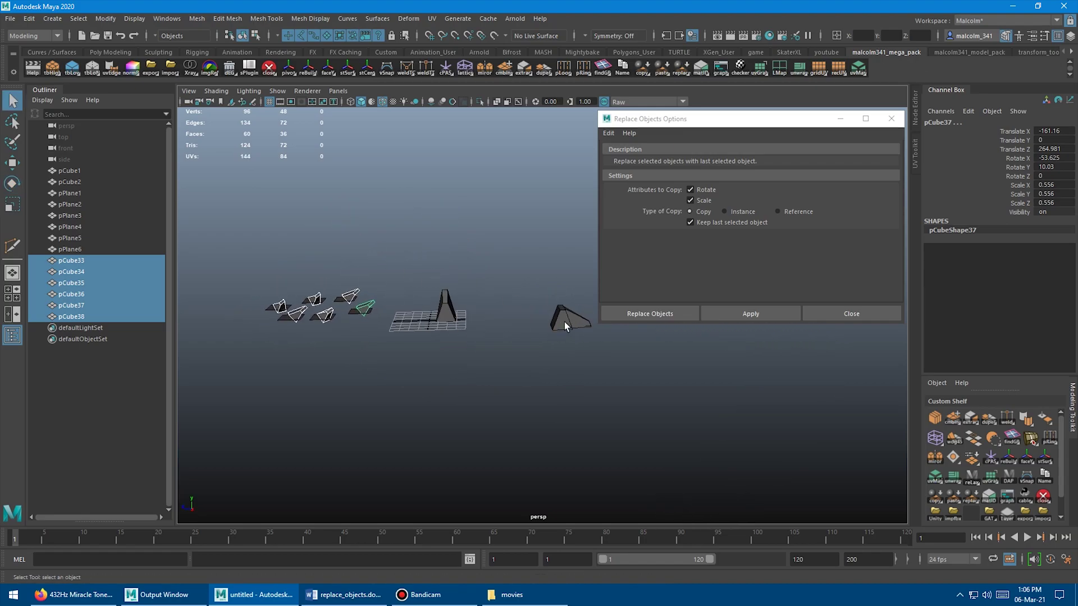
left_click_drag(564, 321, 420, 305, "alt")
left_click(558, 335, "shift")
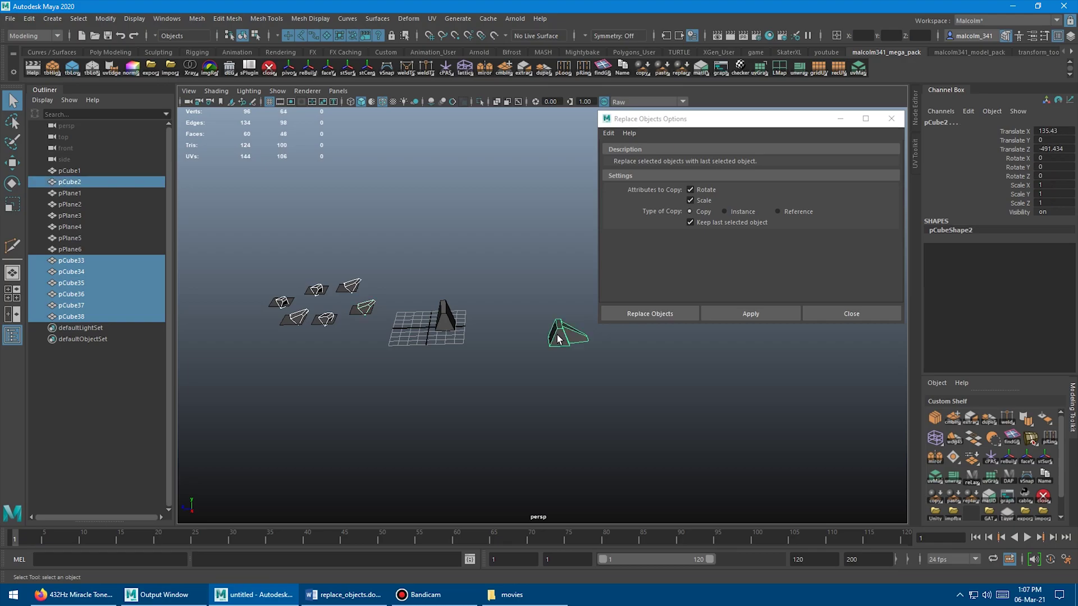
scroll(499, 317, "up", 5)
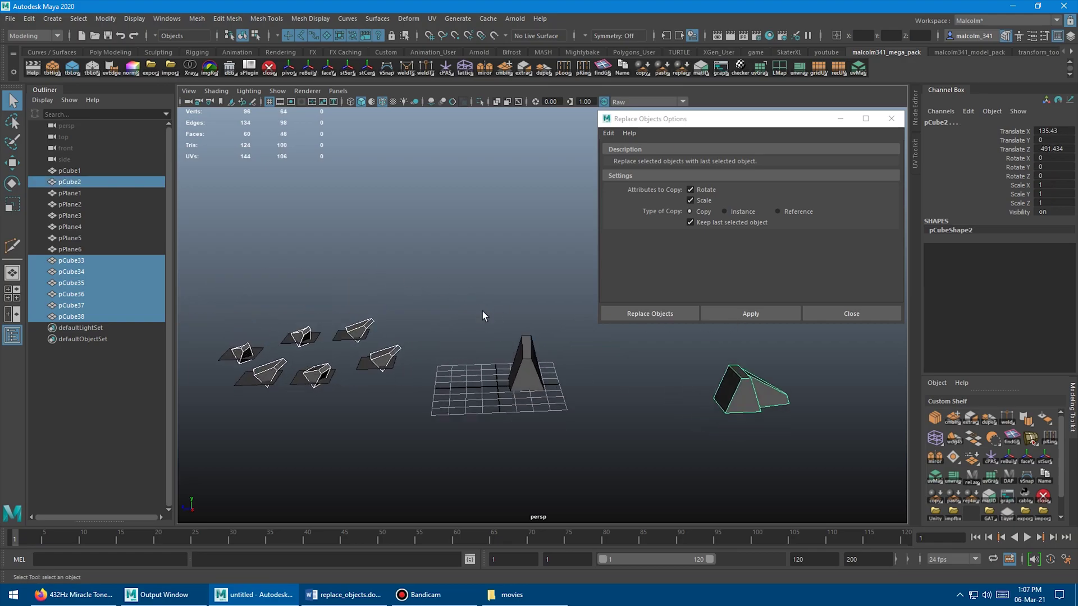
left_click(720, 315)
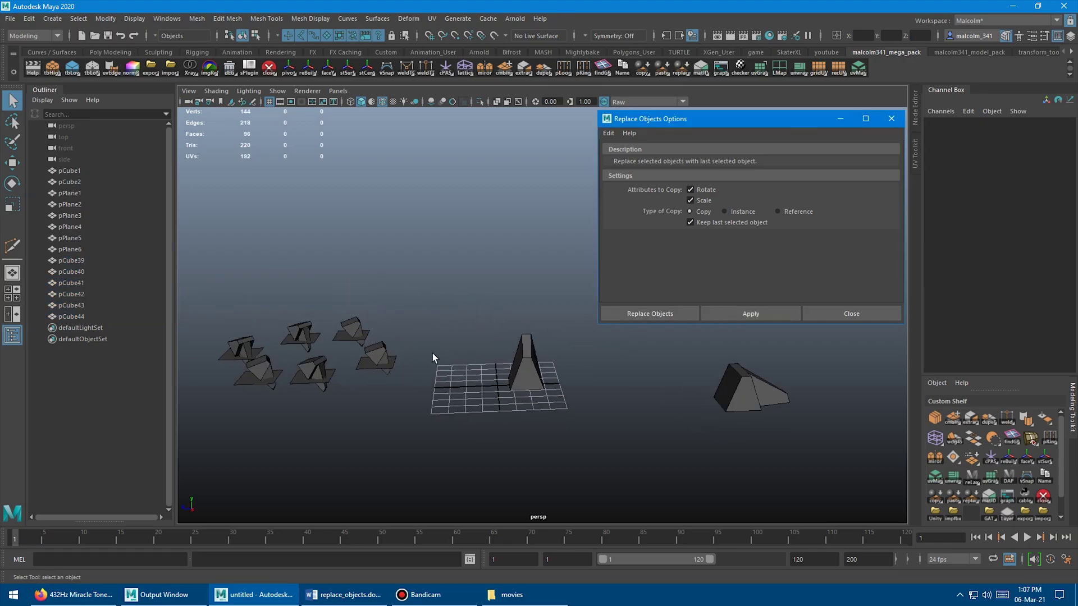
left_click_drag(432, 352, 334, 291, "alt")
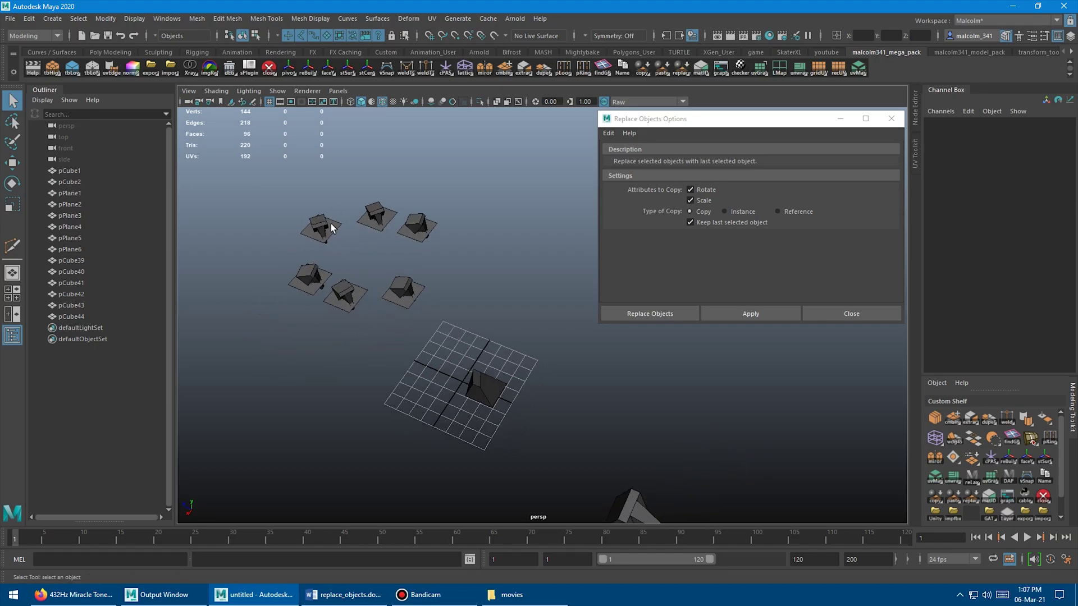
Step: Try setting pCube2's Translate X, Y and Z to 0 and undo the change
left_click_drag(331, 227, 524, 409, "alt")
left_click(527, 412)
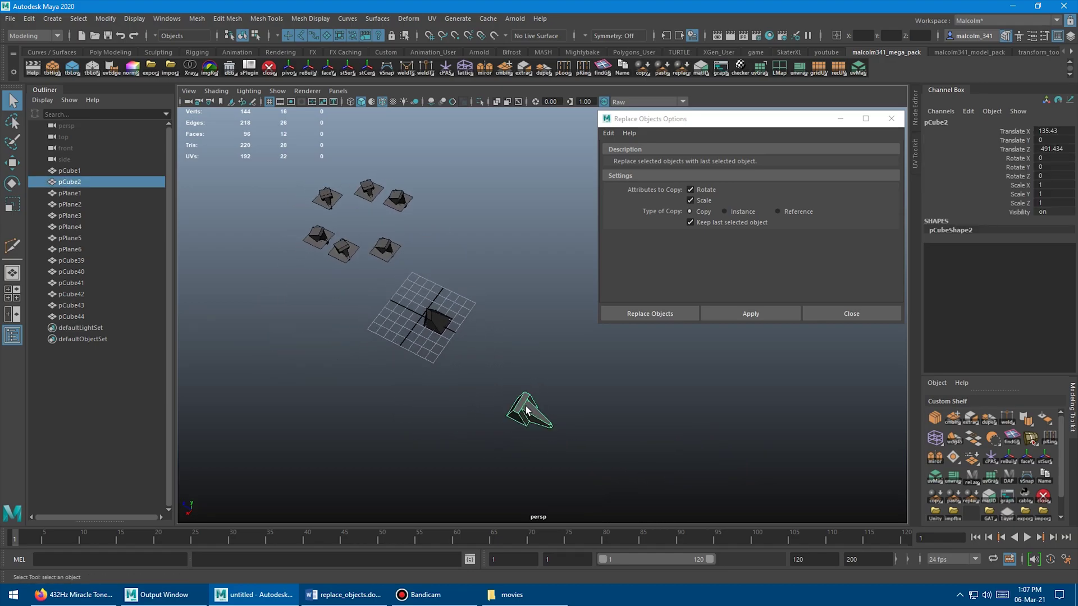
key("w")
left_click_drag(1052, 131, 1060, 149)
type("0")
key("Return")
scroll(515, 283, "up", 5)
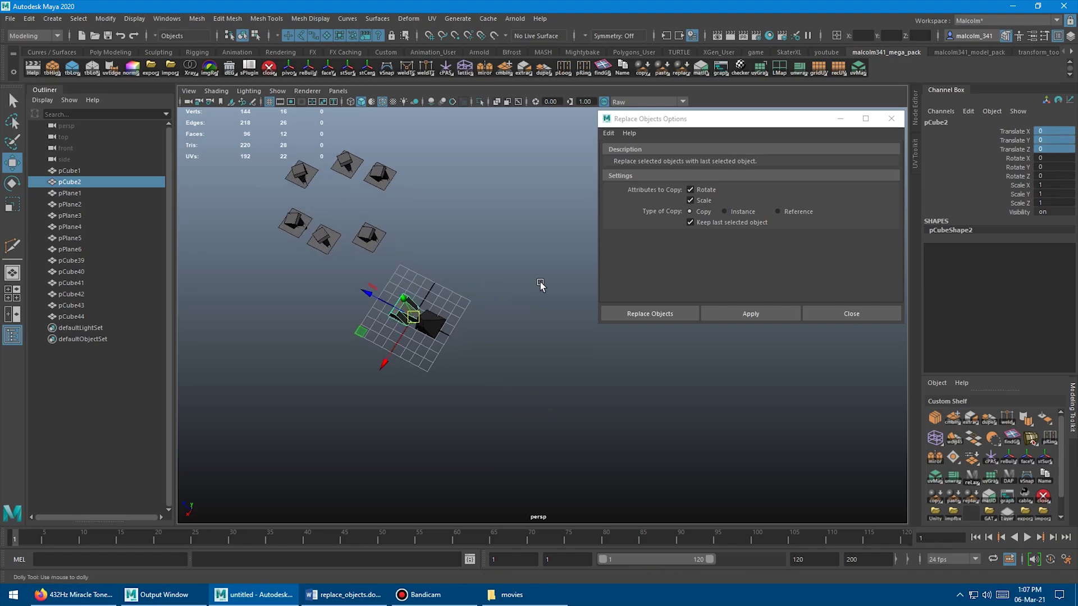
key("ctrl+z")
left_click_drag(517, 284, 418, 273, "alt")
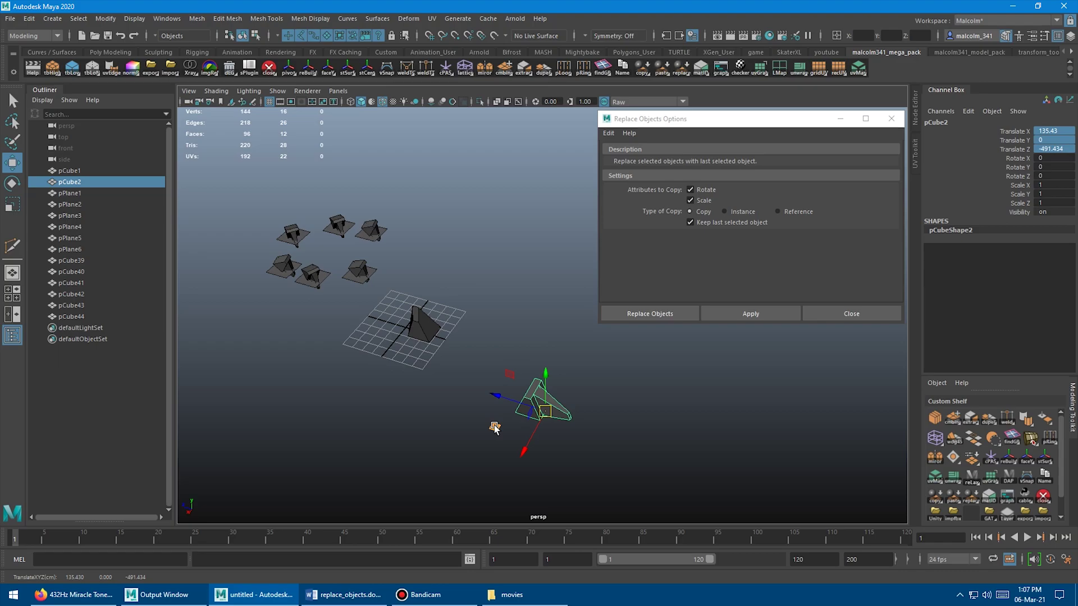
Step: Move pCube2 closer to the grid along the ground plane, to about X 63.9, Z -308.3
middle_click_drag(493, 427, 441, 393)
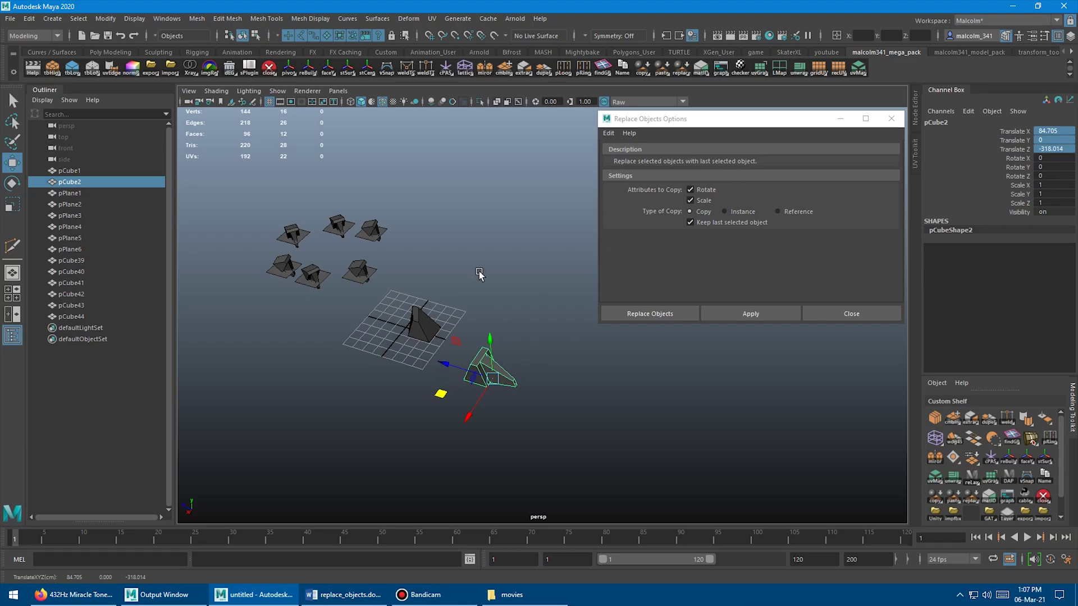
scroll(464, 249, "up", 5)
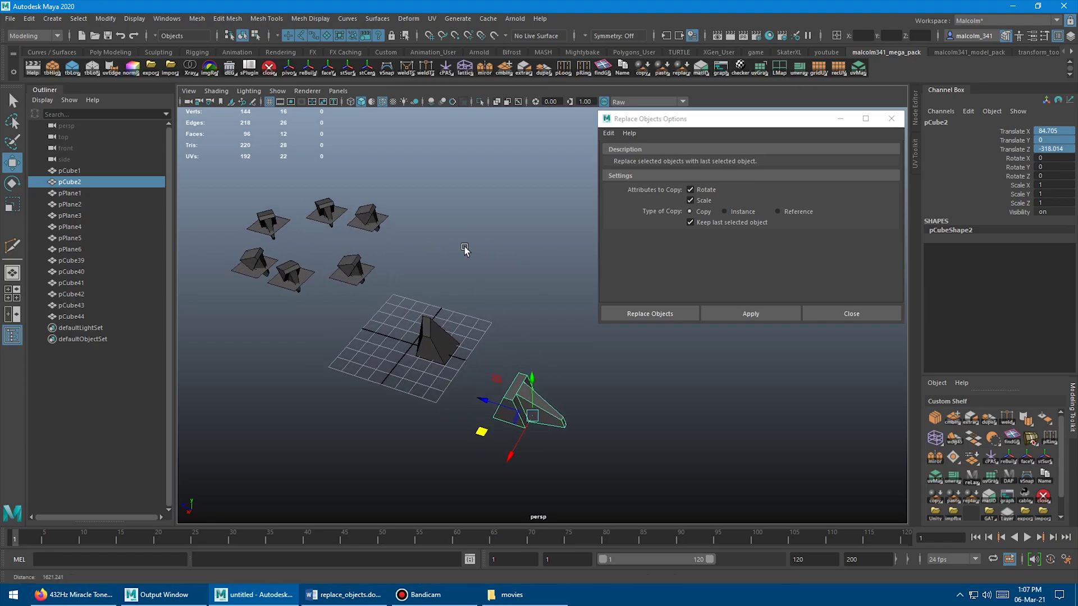
scroll(465, 249, "up", 1)
middle_click_drag(453, 240, 470, 236, "alt")
scroll(460, 244, "down", 1)
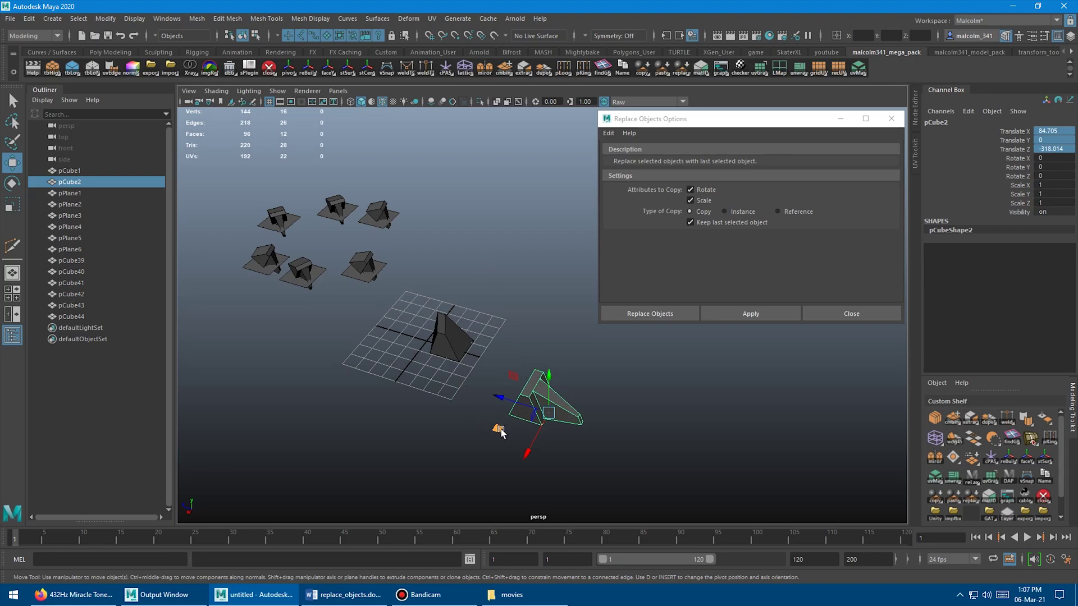
mouse_move(494, 429)
middle_mouse_down()
mouse_move(511, 365)
mouse_move(498, 415)
mouse_move(510, 420)
middle_mouse_up()
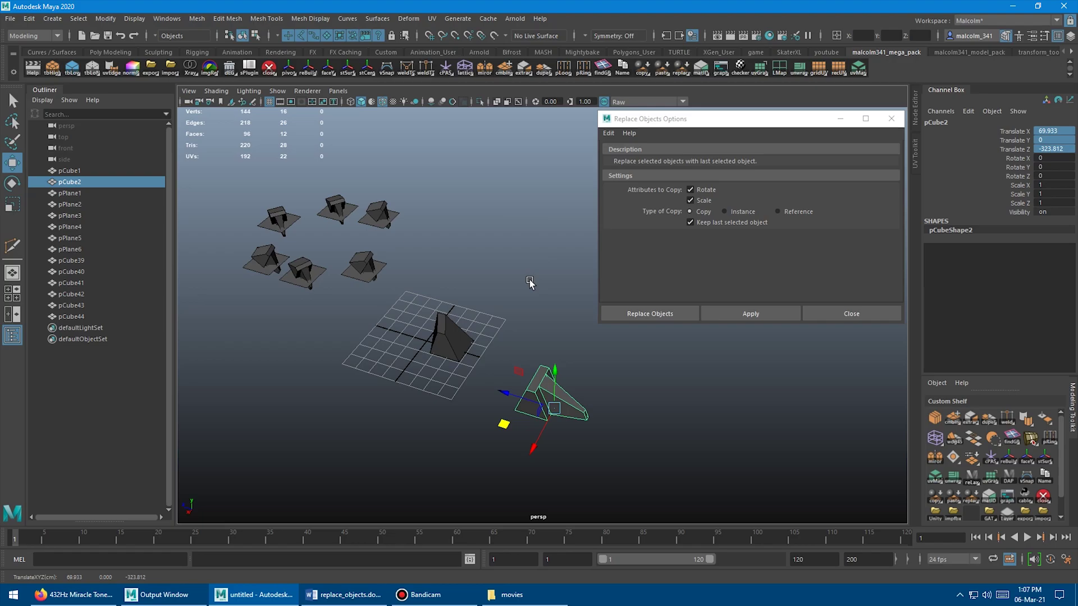
mouse_move(498, 428)
middle_mouse_down()
mouse_move(481, 414)
mouse_move(502, 383)
mouse_move(500, 427)
middle_mouse_up()
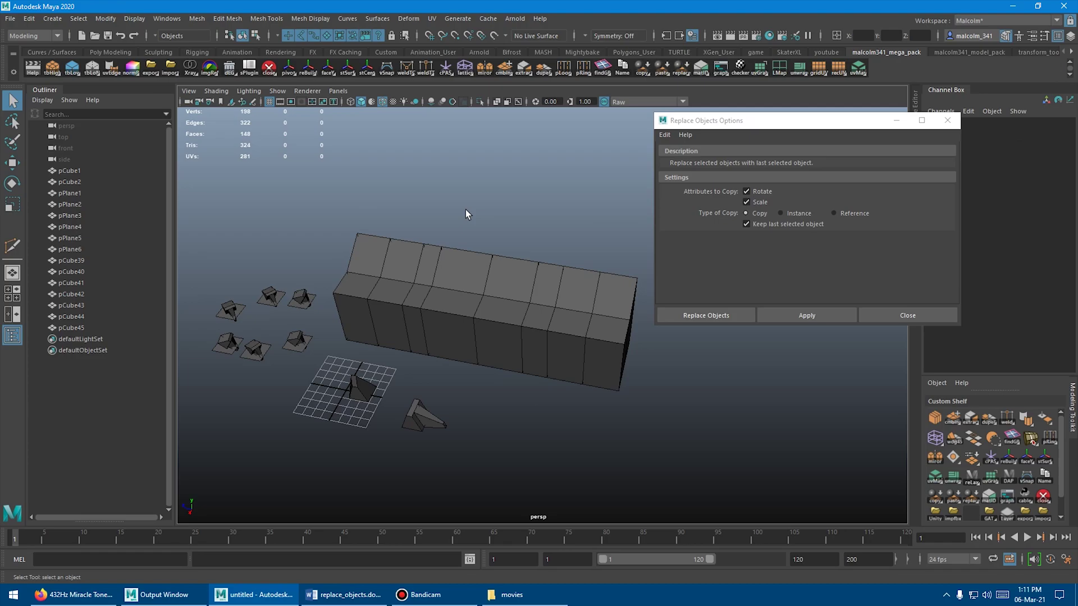
Step: Select the two full rows of faces along the top and upper slope of the long block pCube45
scroll(474, 217, "up", 3)
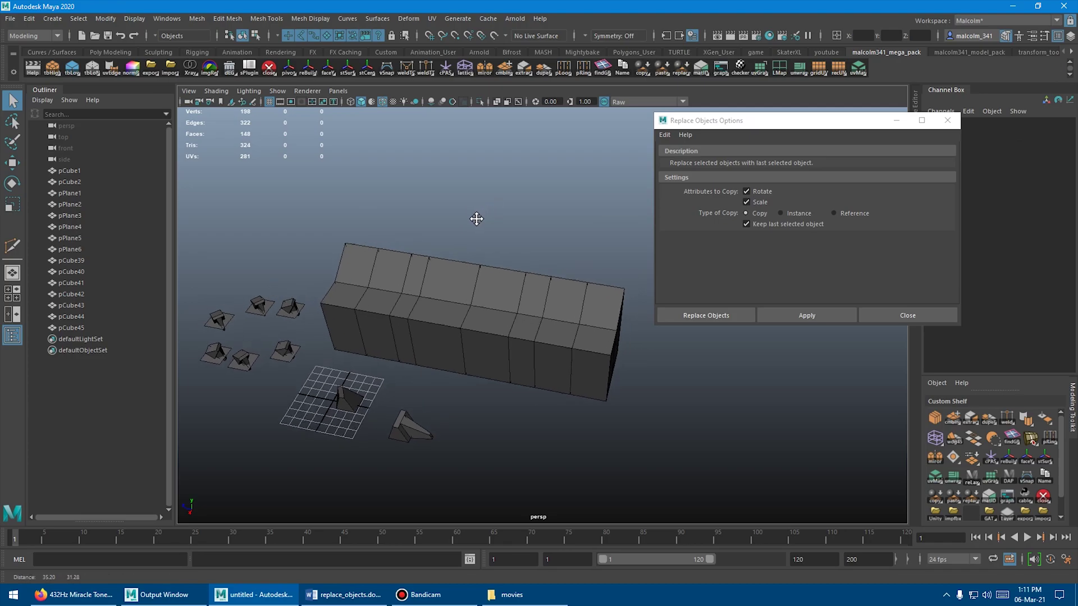
left_click_drag(471, 216, 431, 214, "alt")
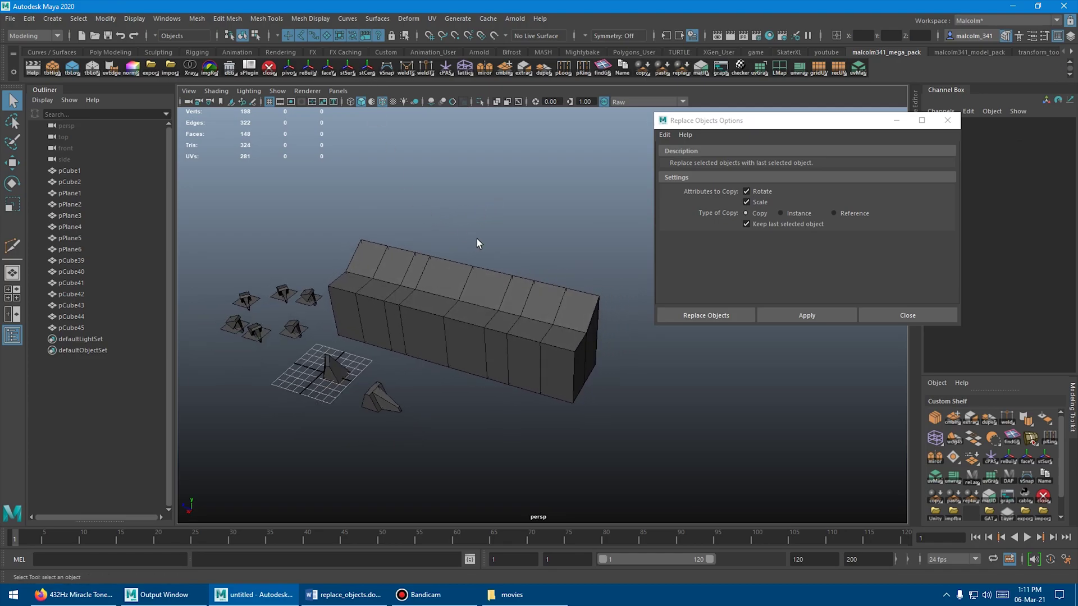
middle_click_drag(472, 228, 485, 218, "alt")
scroll(433, 228, "up", 1)
left_click(421, 238)
right_click_drag(434, 199, 435, 230)
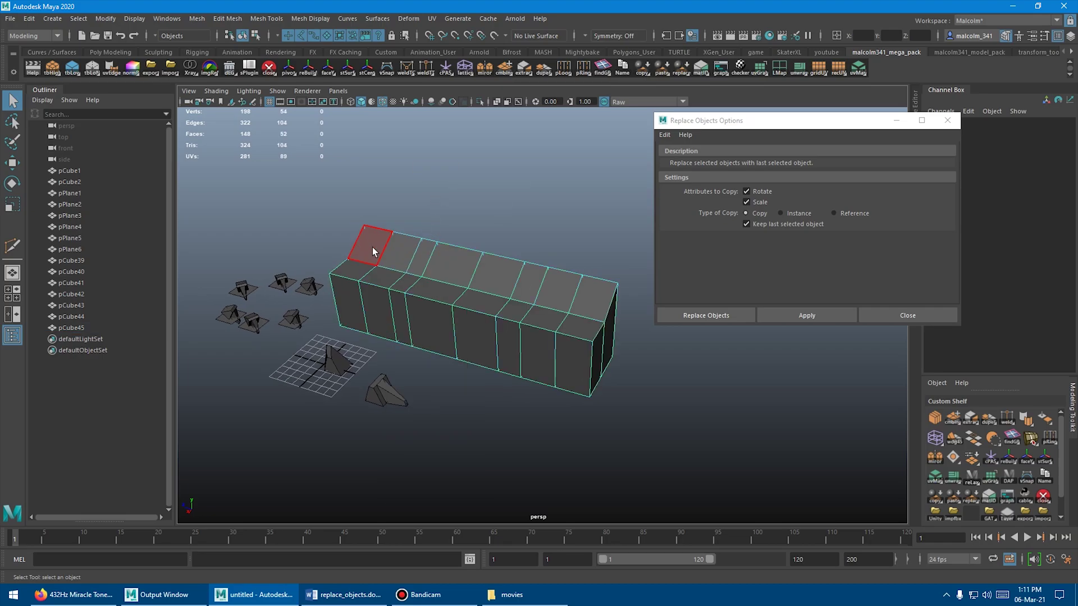
left_click(373, 248)
double_click(403, 258, "shift")
double_click(361, 265, "shift")
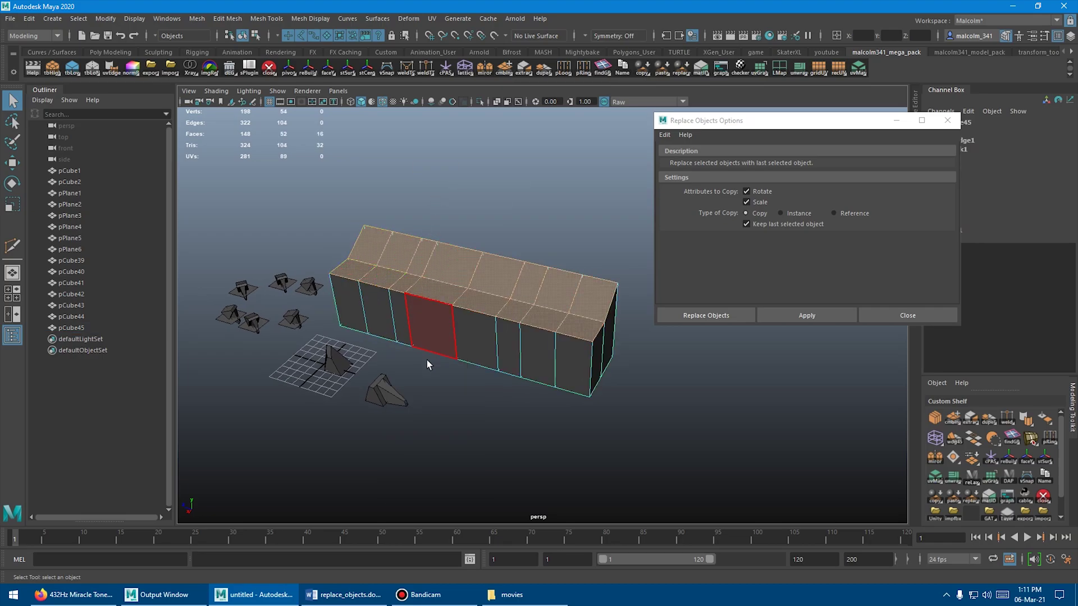
Step: Place a copy of pCube2 on every selected face of the long block and scale the copies uniformly to 0.515
middle_click_drag(407, 320, 421, 305, "alt")
left_click_drag(421, 306, 433, 326, "alt")
left_click_drag(527, 372, 440, 392, "alt")
left_click(433, 392)
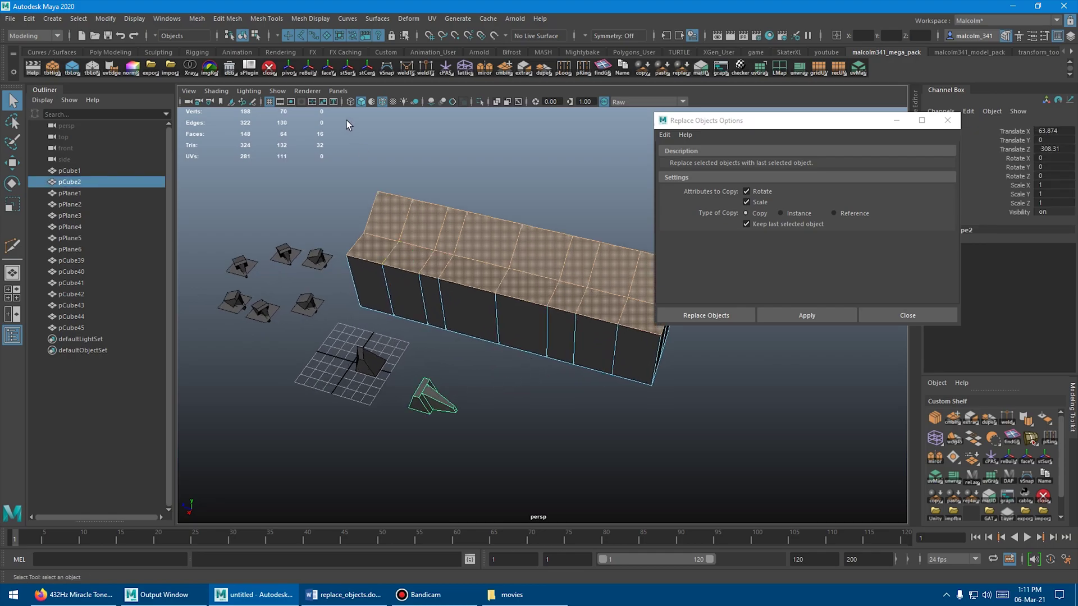
left_click(366, 65)
left_click_drag(387, 130, 541, 275, "alt")
middle_click_drag(674, 364, 650, 370)
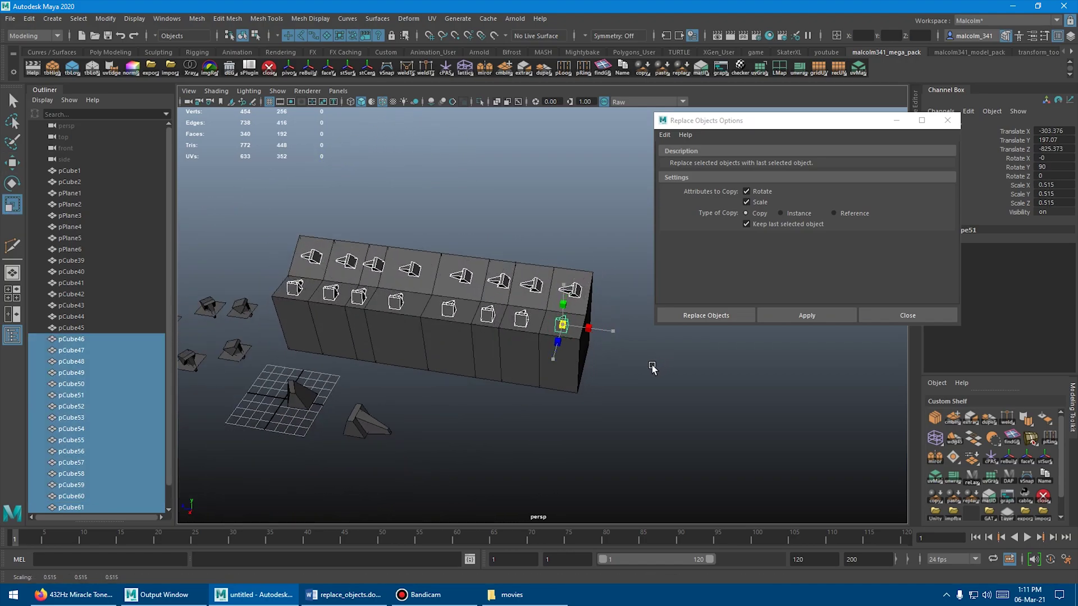
Step: Replace all the pCube2 copies on the long block with instances of the original pCube2, keeping Rotate and Scale enabled
left_click(660, 408)
left_click_drag(660, 408, 457, 357, "alt")
key("q")
left_click(400, 399)
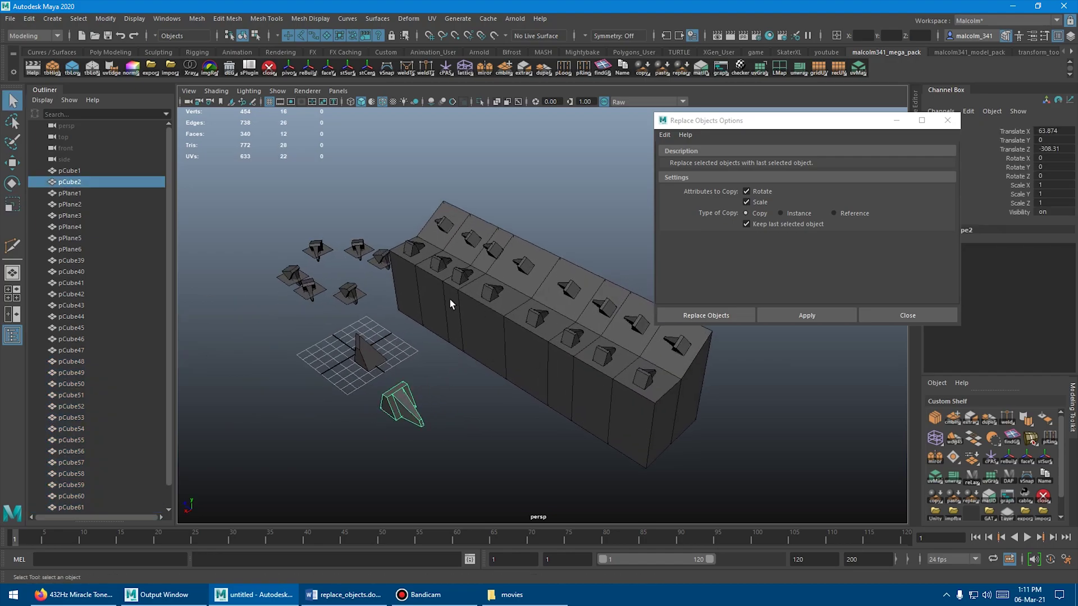
left_click_drag(498, 217, 468, 201, "alt")
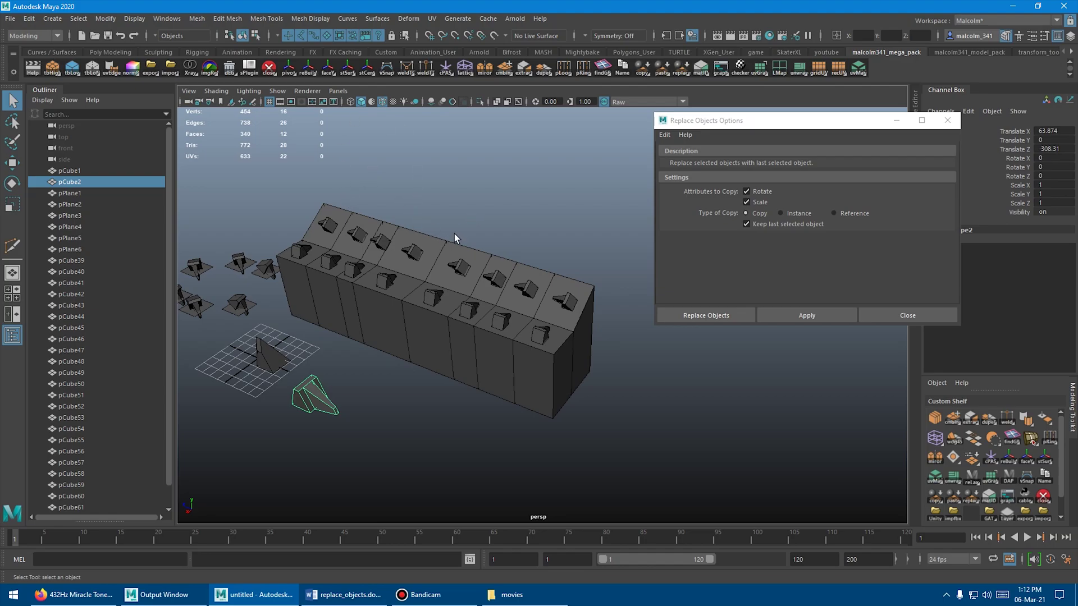
mouse_move(497, 224)
left_mouse_down("alt")
mouse_move(423, 220)
mouse_move(491, 218)
mouse_move(383, 236)
mouse_move(632, 337)
left_mouse_up("alt")
left_click(464, 405, "shift")
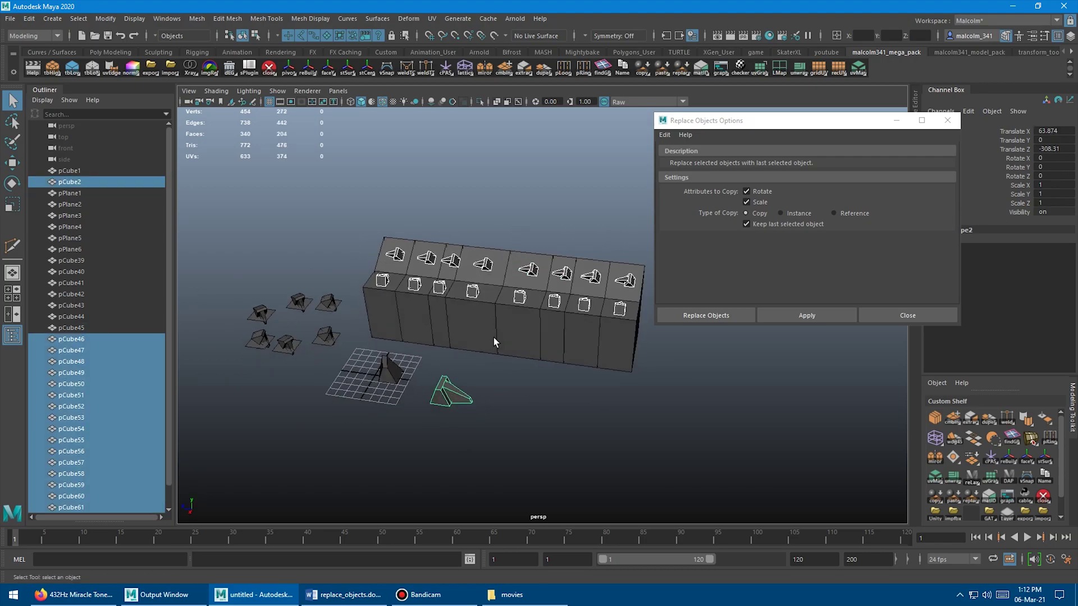
left_click(780, 213)
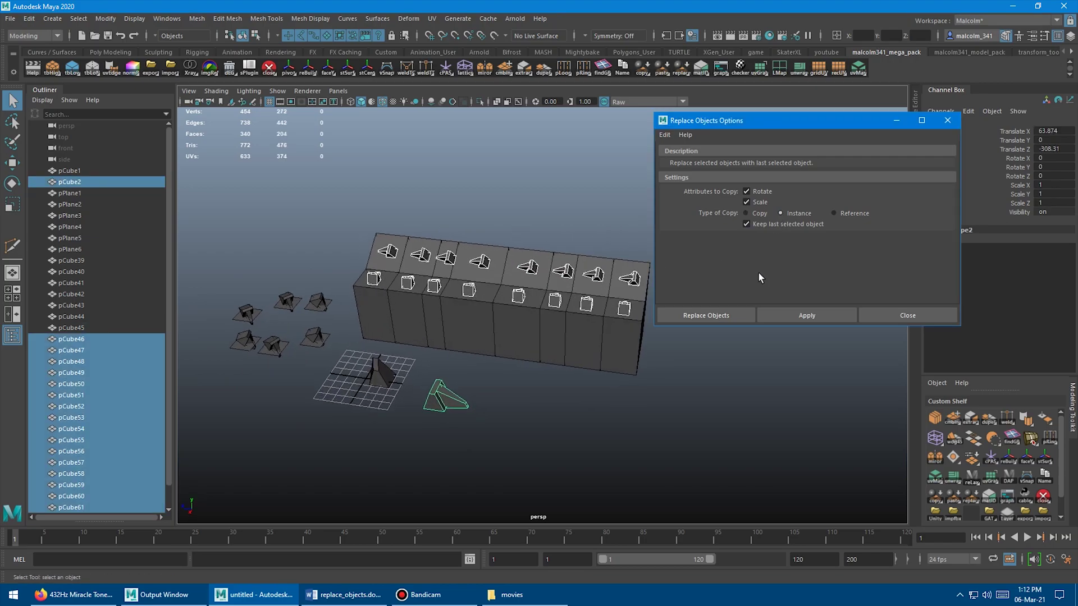
left_click(795, 311)
Step: Reshape the original pCube2 by moving its top vertices and the vertices at its pointed tip, and clear the selection
left_click(441, 403)
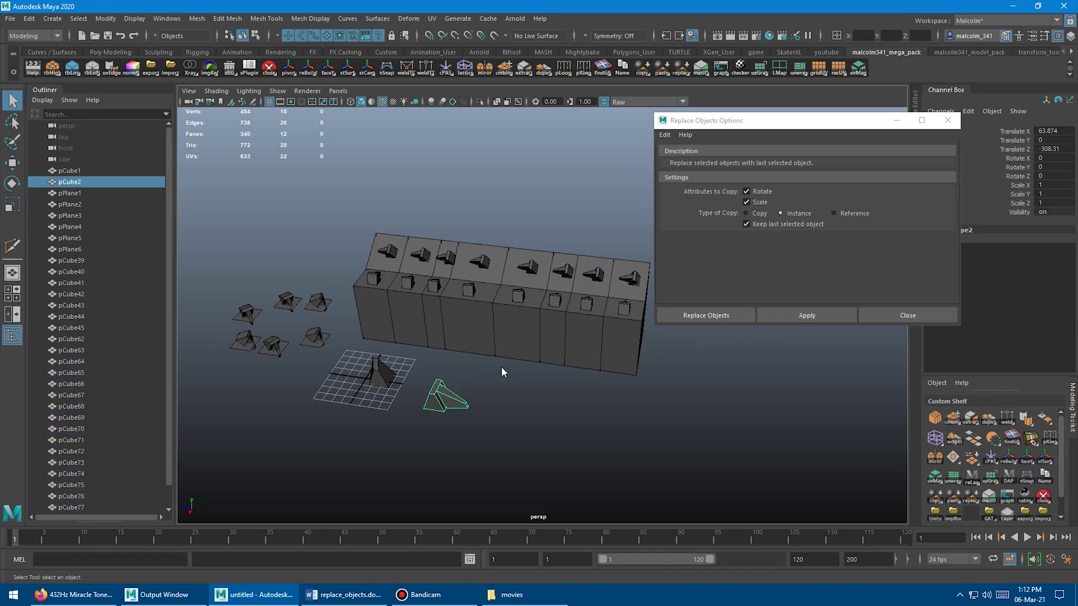
right_click_drag(501, 369, 441, 300)
left_click_drag(429, 355, 464, 388)
key("w")
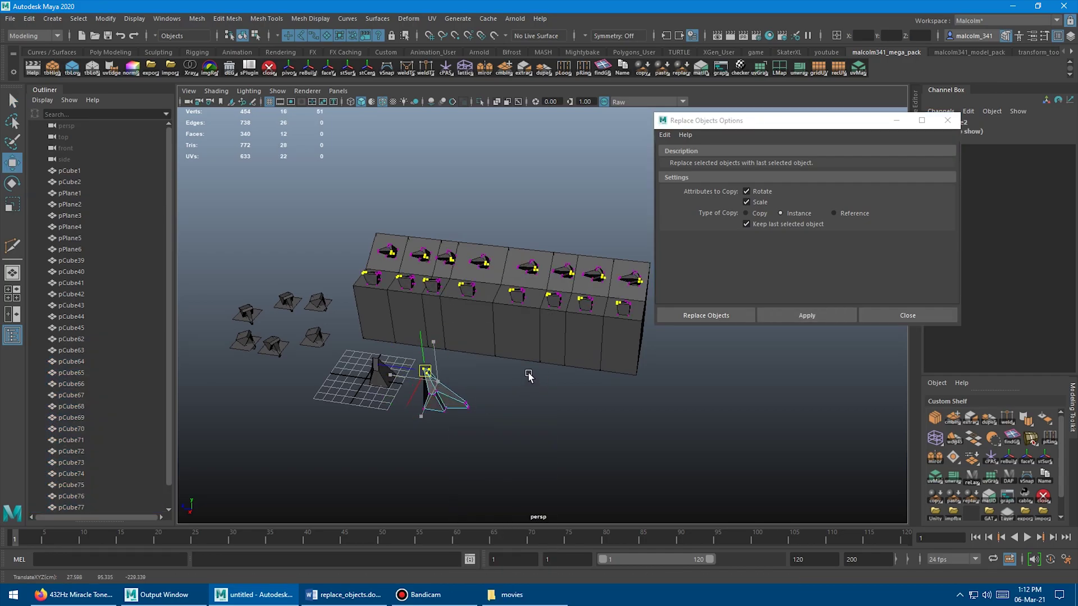
left_click_drag(544, 385, 493, 344, "alt")
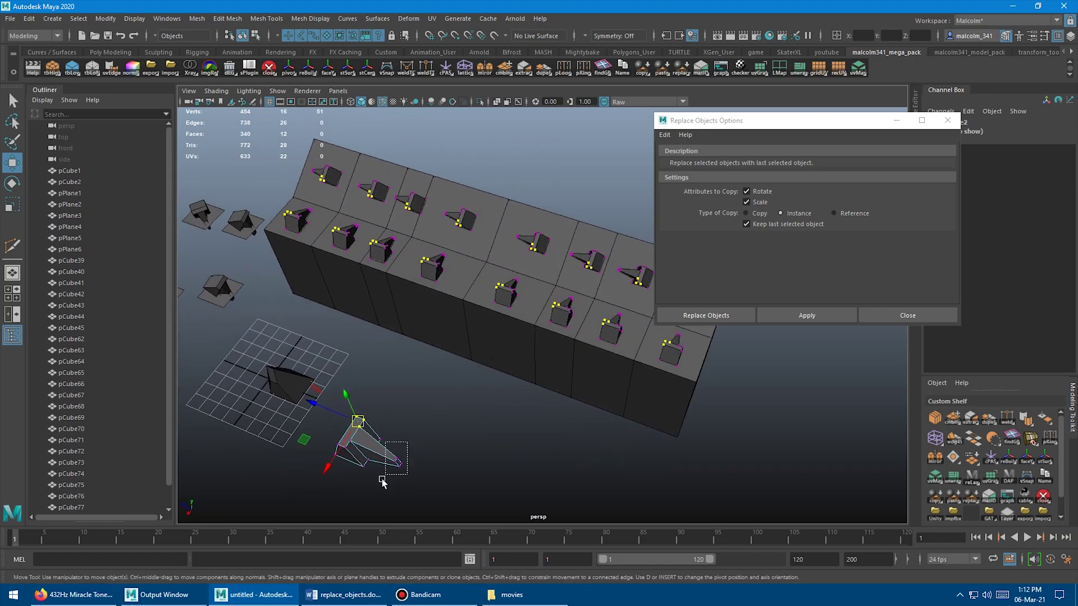
left_click_drag(382, 482, 380, 453)
right_click_drag(476, 415, 428, 383, "alt")
left_click_drag(573, 375, 534, 355, "alt")
middle_click_drag(534, 355, 471, 389, "alt")
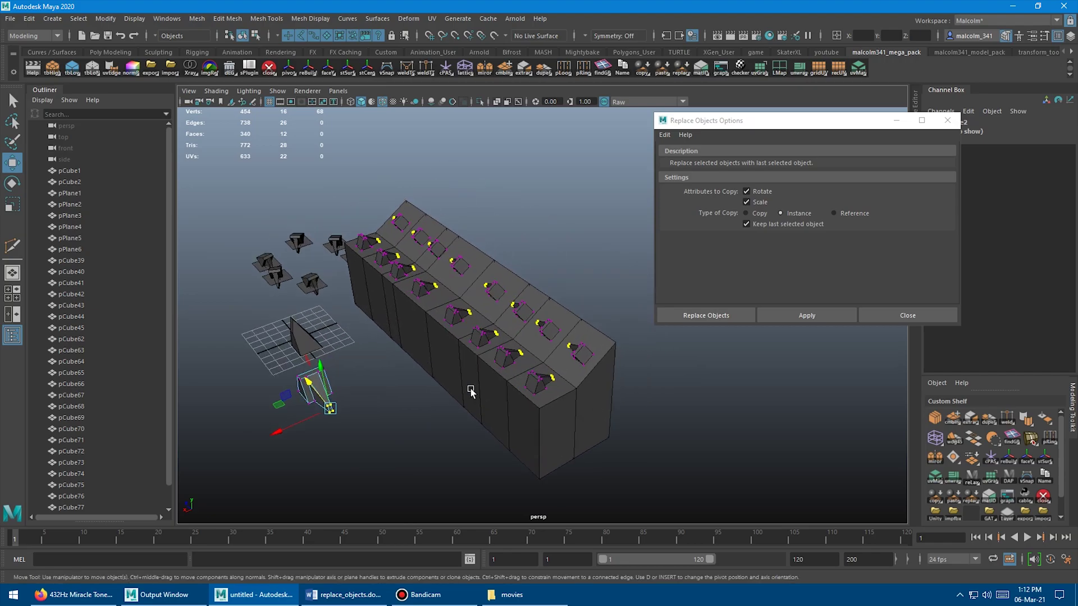
key("alt+d")
Step: Select all the instances on the long block without the block itself and replace them with instances of pCube1
left_click_drag(472, 390, 611, 356, "alt")
key("q")
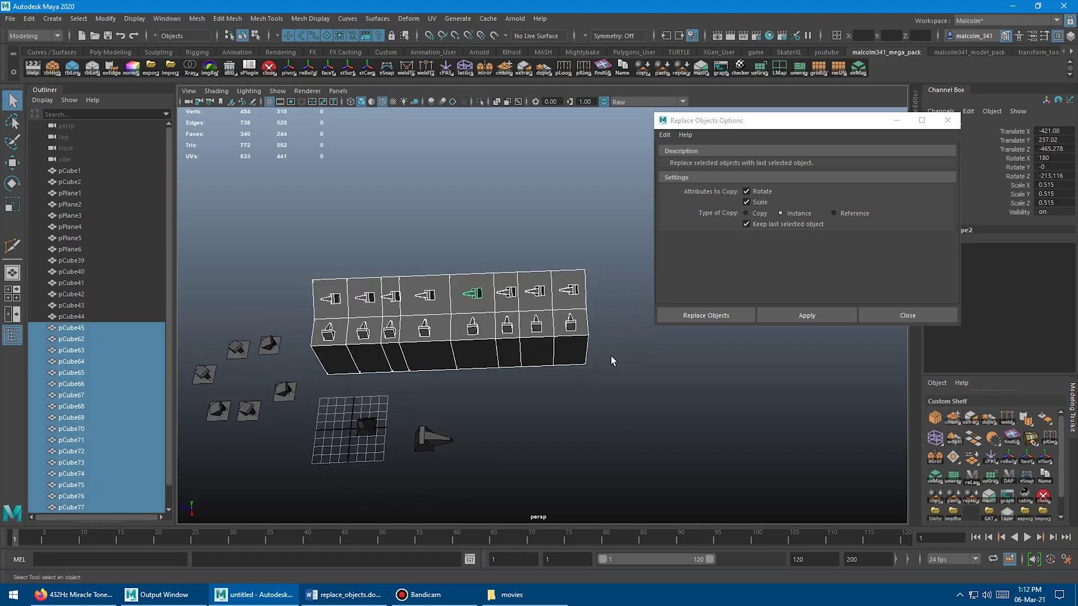
left_click(369, 420, "shift")
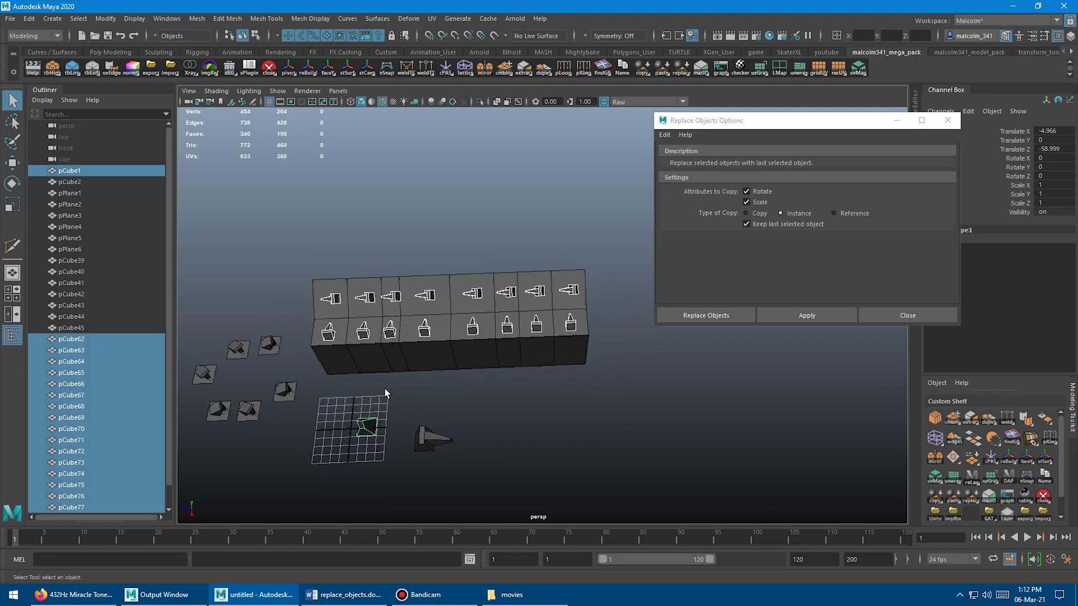
left_click_drag(385, 388, 793, 338, "alt")
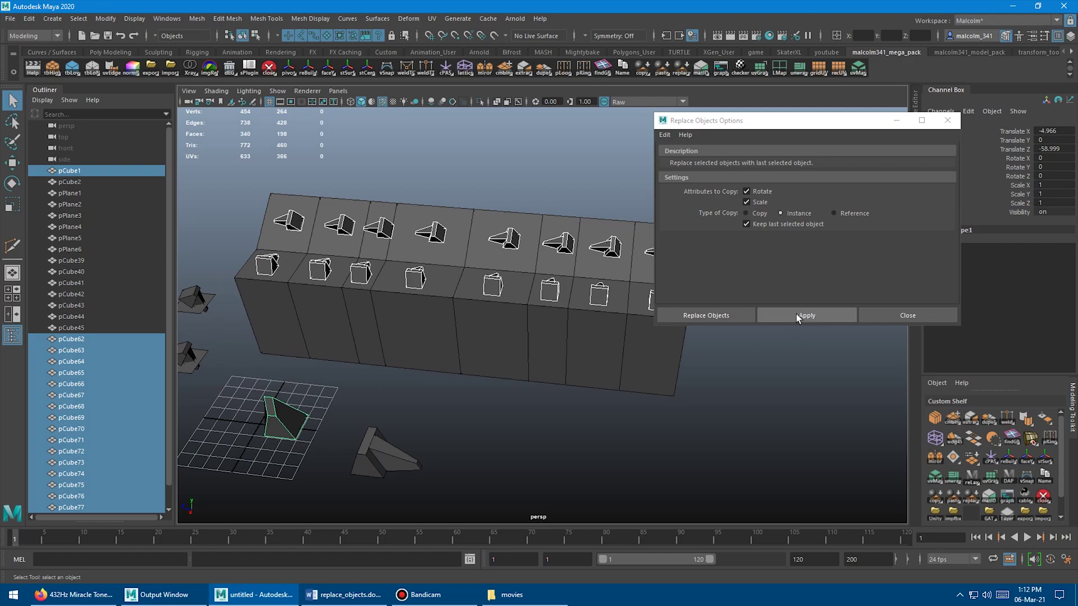
left_click(796, 314)
Step: Switch the instanced pCube1 shape to vertex editing with the Move tool
left_click_drag(509, 352, 462, 353, "alt")
left_click_drag(320, 343, 349, 349, "alt")
left_click(348, 349)
right_click_drag(365, 301, 303, 303)
left_click_drag(295, 310, 353, 313, "alt")
scroll(312, 304, "down", 2)
key("w")
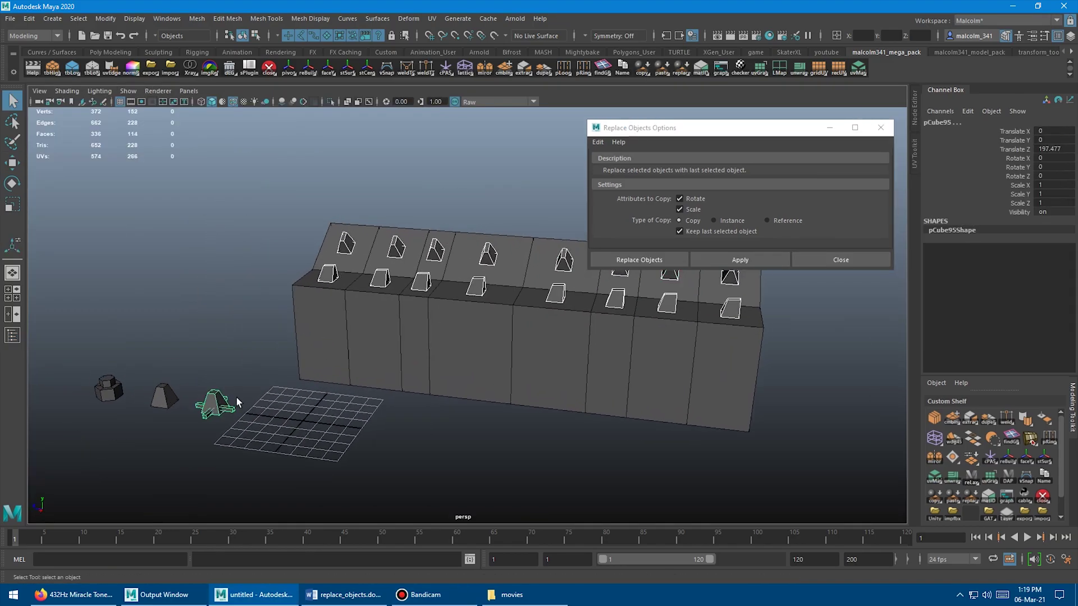
Step: Replace the pieces on the long block with copies of the finned pCube95, and replace those with copies of the plain tapered cube
left_click(740, 260)
left_click_drag(210, 265, 697, 386)
left_click(121, 443, "shift")
left_click(740, 260)
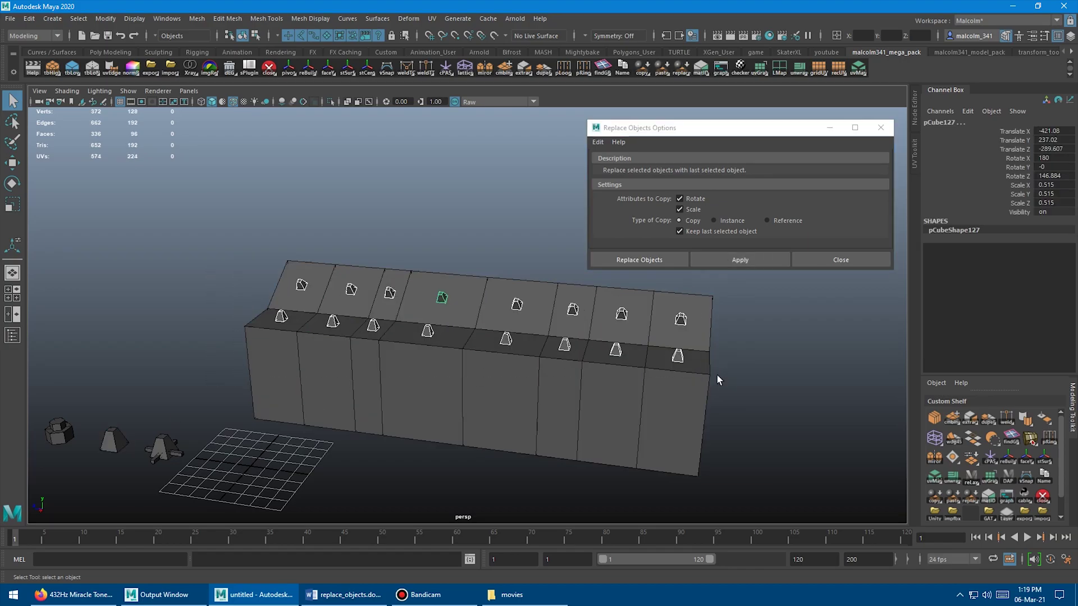
Step: Replace the selected tapered cubes on the long block with copies of the hexagonal stepped object
left_click(77, 438, "shift")
left_click(740, 260)
left_click_drag(546, 339, 499, 342, "alt")
left_click_drag(696, 323, 659, 343)
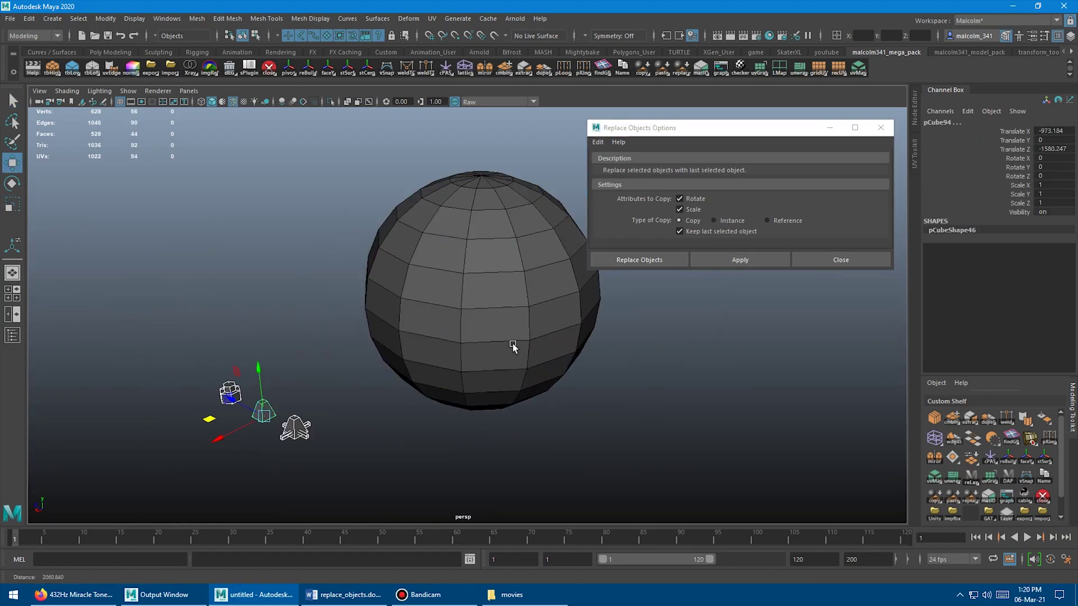